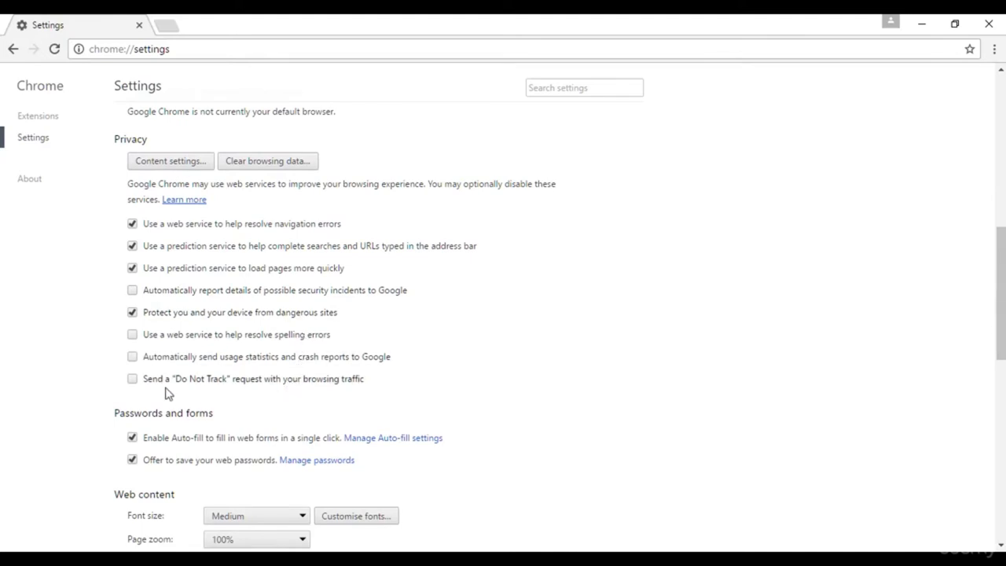
Step: Clear browsing data from the beginning of time, adding passwords, autofill form data, hosted app data and media licences to the already selected items
left_click(279, 167)
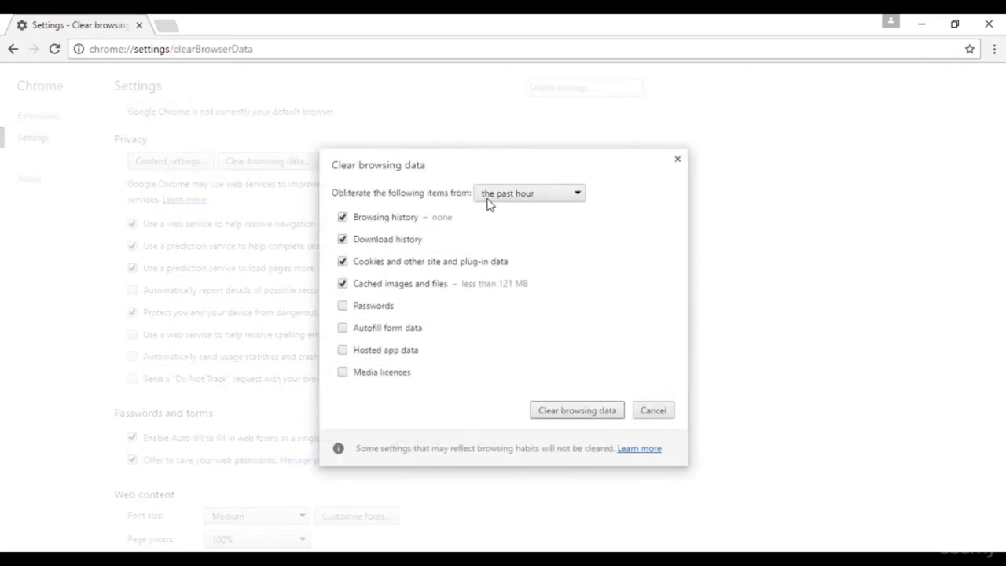
left_click(495, 199)
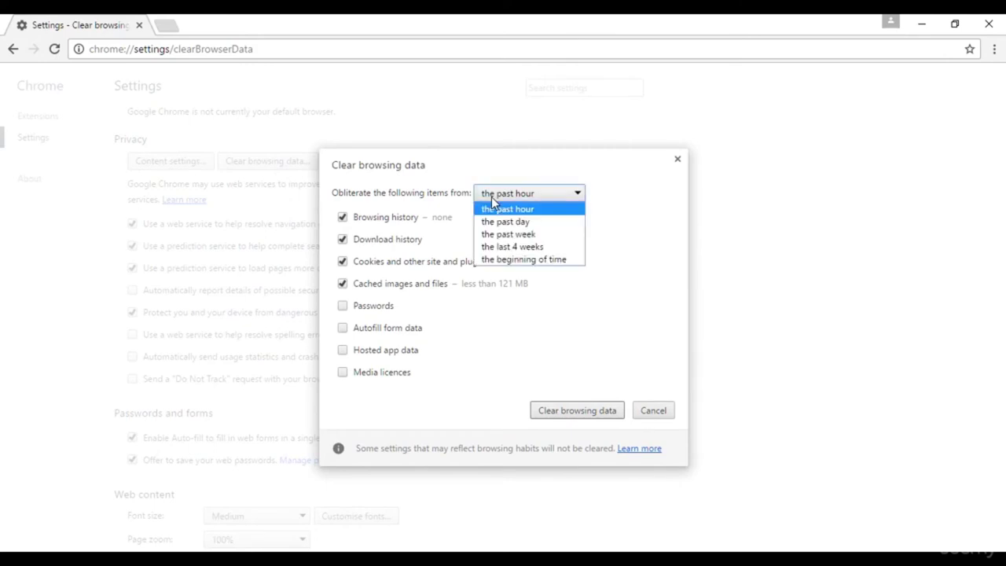
left_click(497, 263)
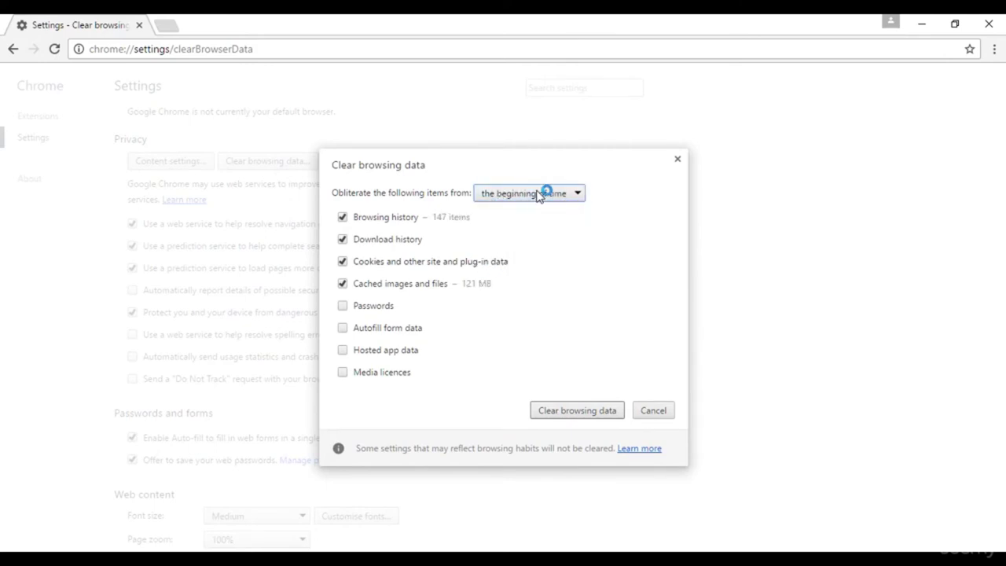
left_click(370, 310)
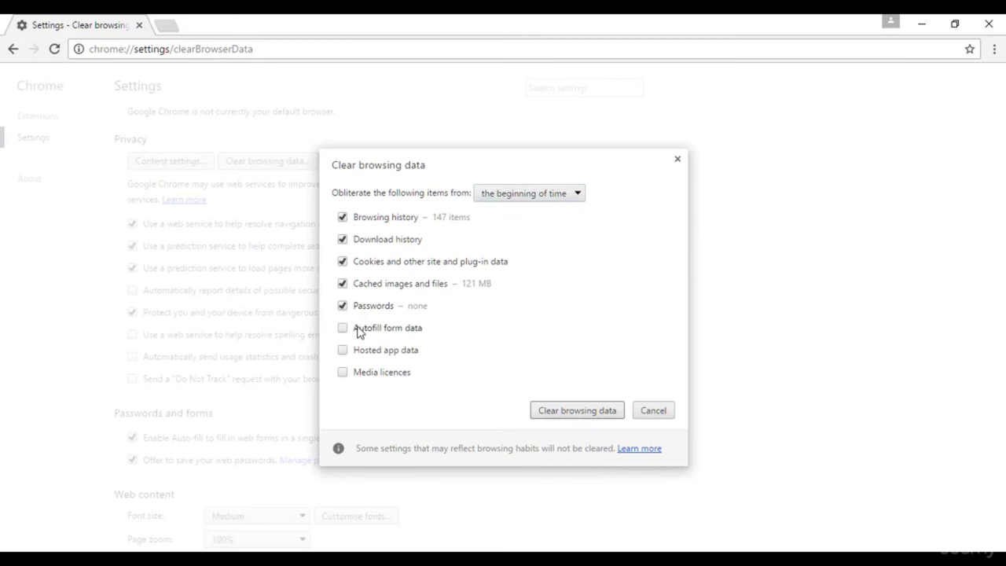
left_click(357, 331)
left_click(355, 353)
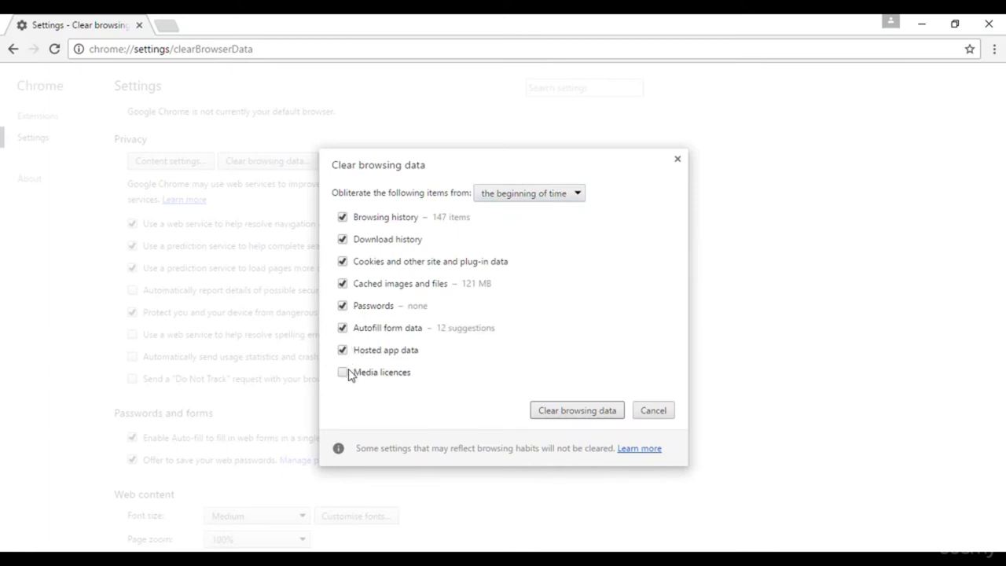
left_click(357, 377)
left_click(560, 420)
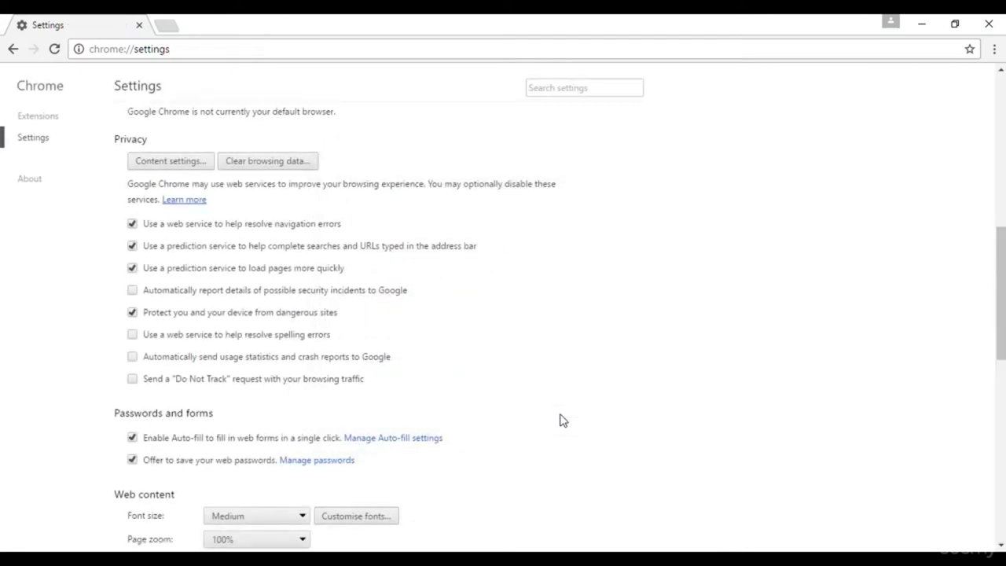
Step: Open the content settings and review the cookies, images, JavaScript, key generation, handlers, Flash and pop-ups options
left_click(196, 164)
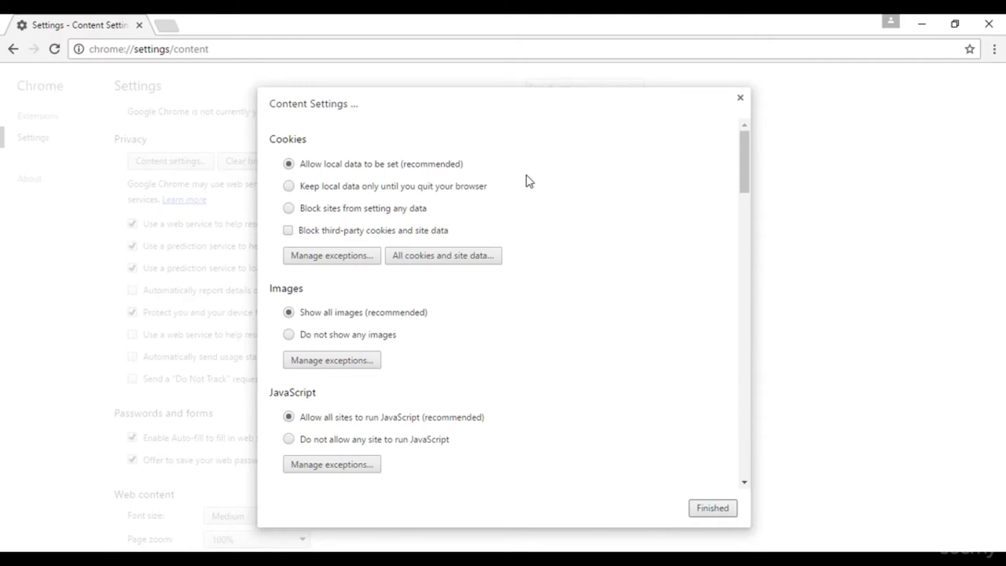
scroll(529, 181, "down", 1)
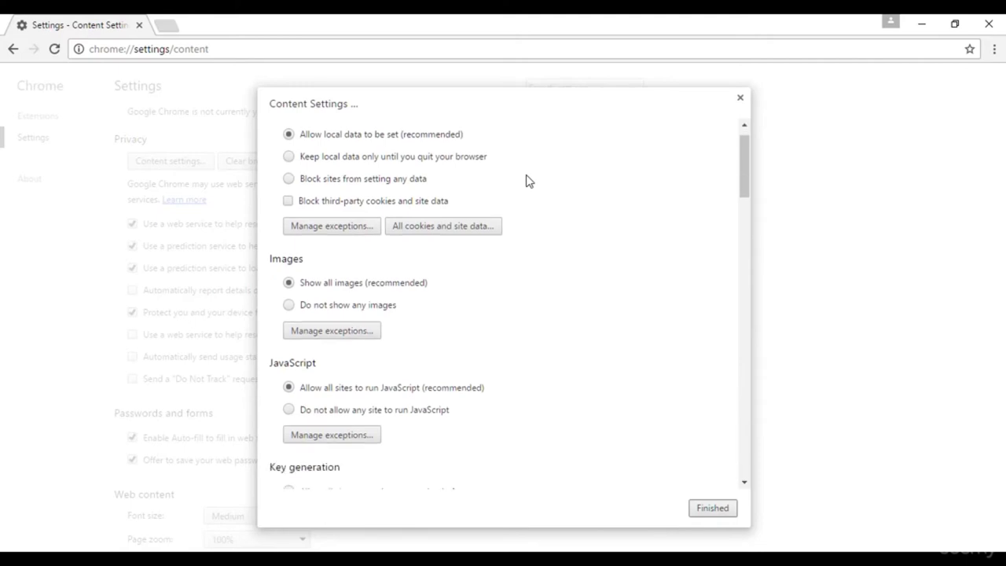
scroll(529, 181, "up", 1)
scroll(529, 181, "down", 3)
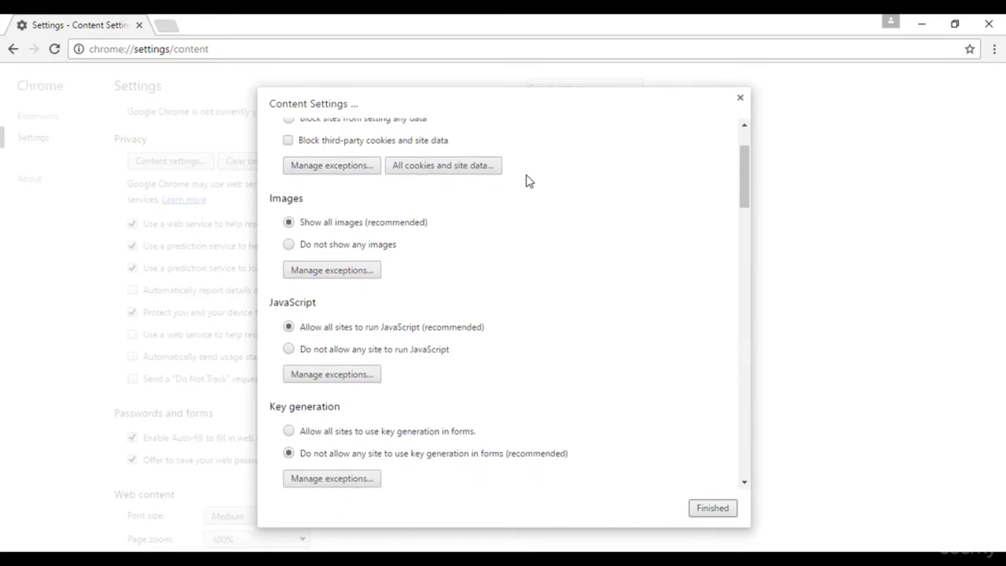
scroll(529, 180, "down", 3)
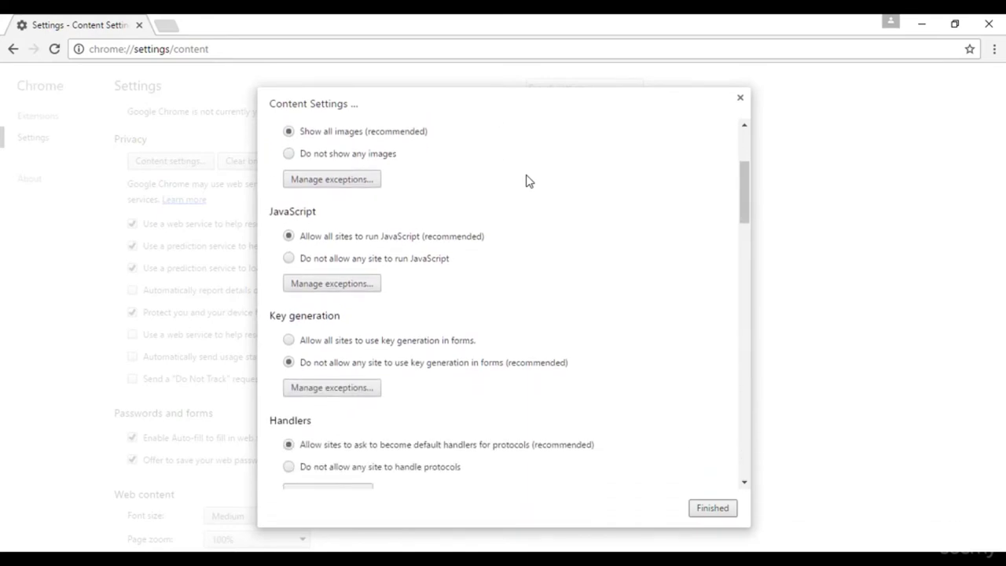
scroll(529, 181, "down", 3)
scroll(529, 181, "down", 2)
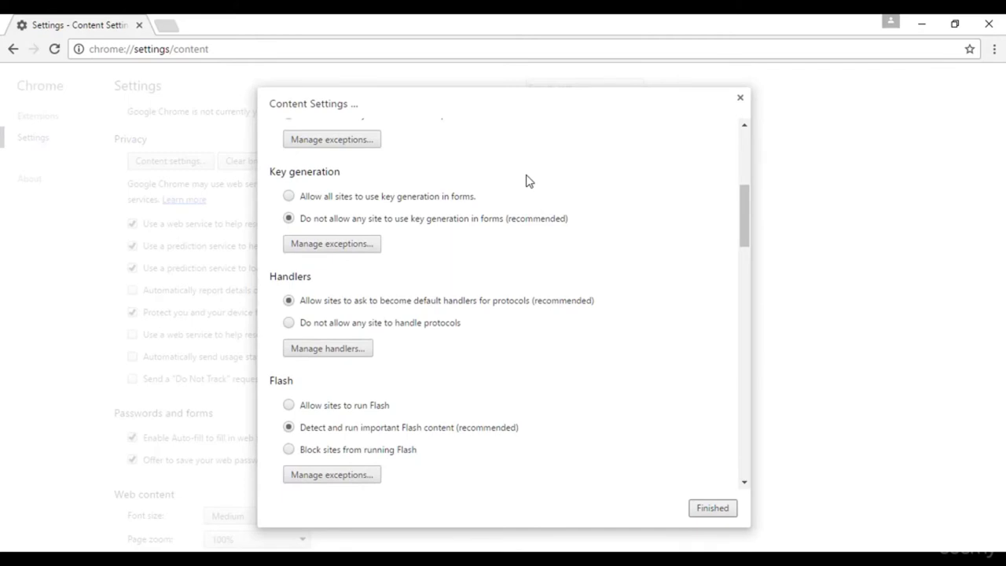
scroll(529, 181, "down", 7)
scroll(529, 181, "down", 1)
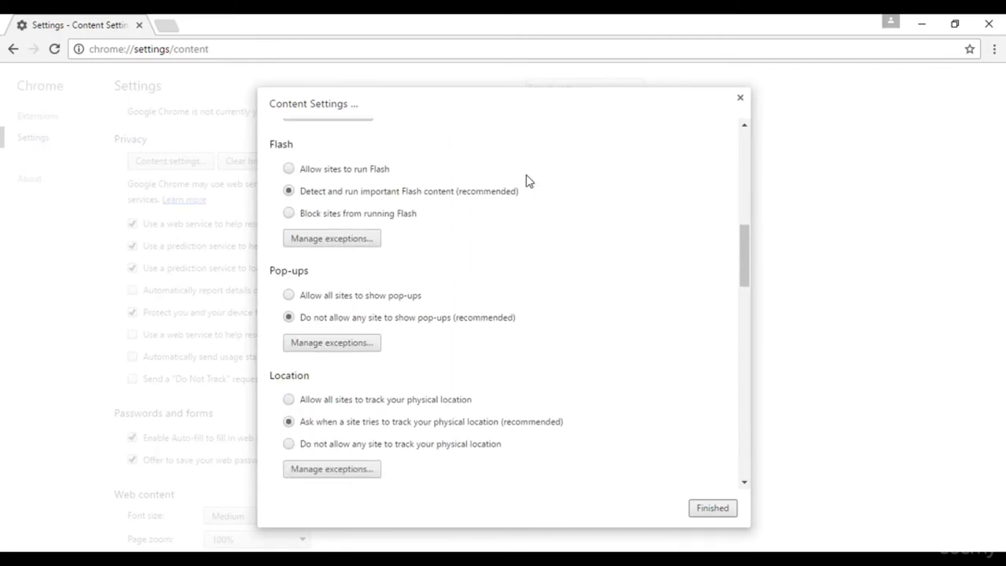
scroll(529, 181, "down", 1)
scroll(529, 181, "down", 1)
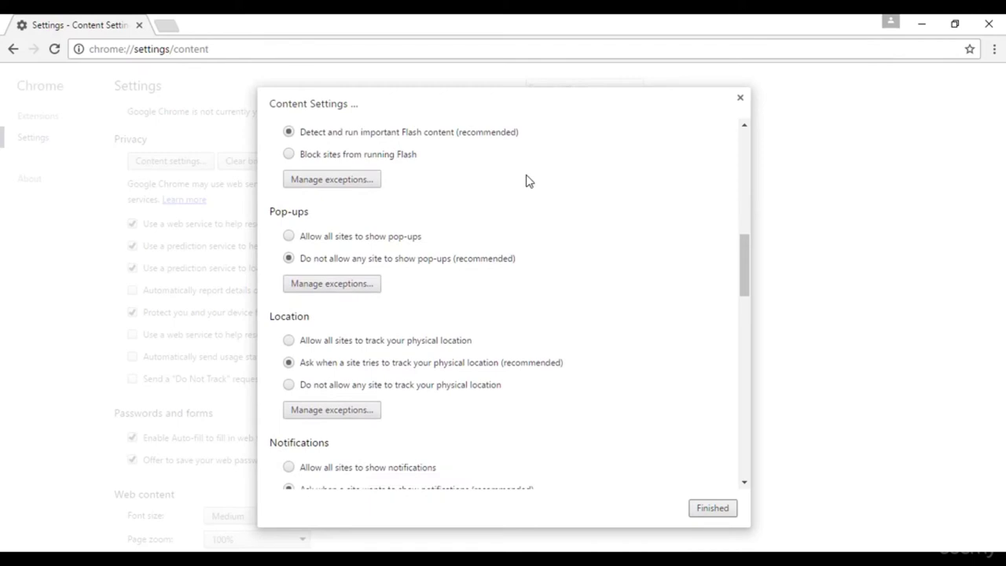
scroll(529, 181, "down", 1)
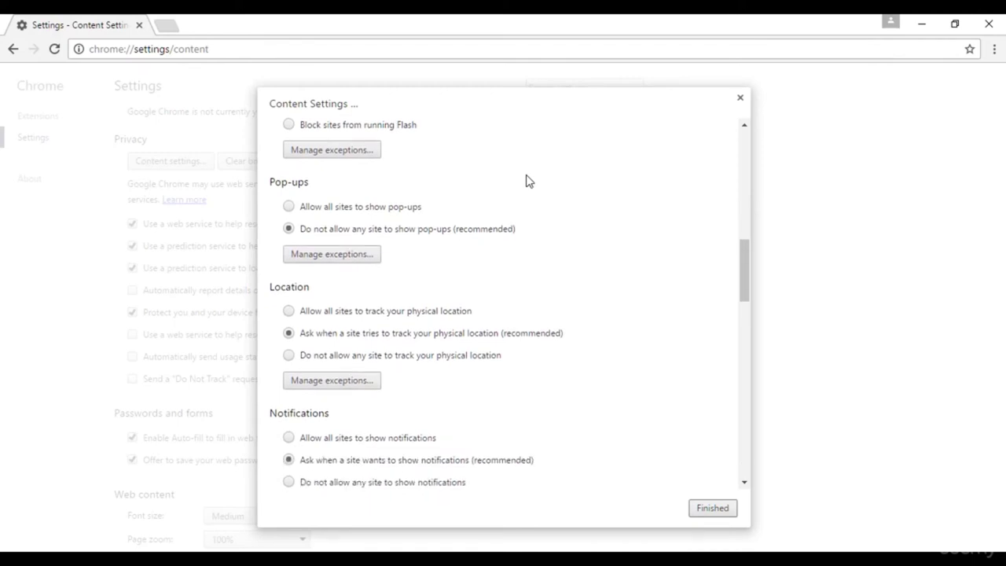
Step: Review the remaining content settings from location and notifications through microphone, camera, plug-ins, downloads and PDF documents, and close the dialog
scroll(529, 181, "down", 3)
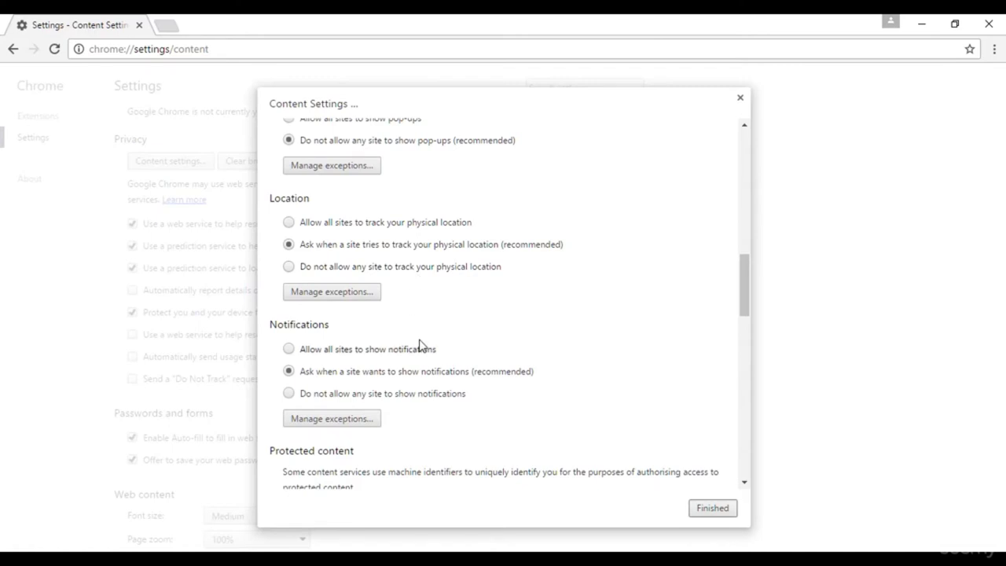
scroll(419, 346, "down", 2)
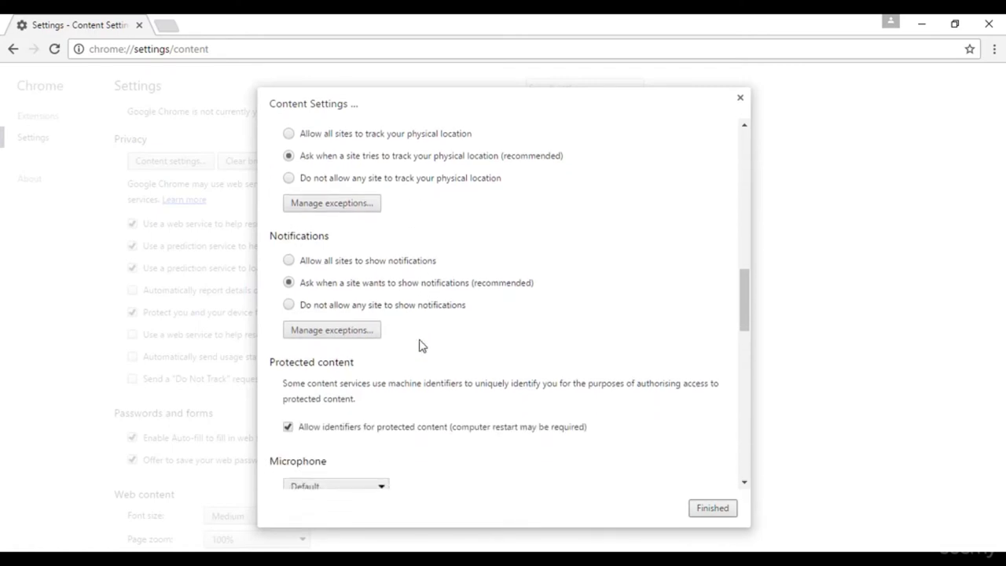
scroll(422, 346, "down", 1)
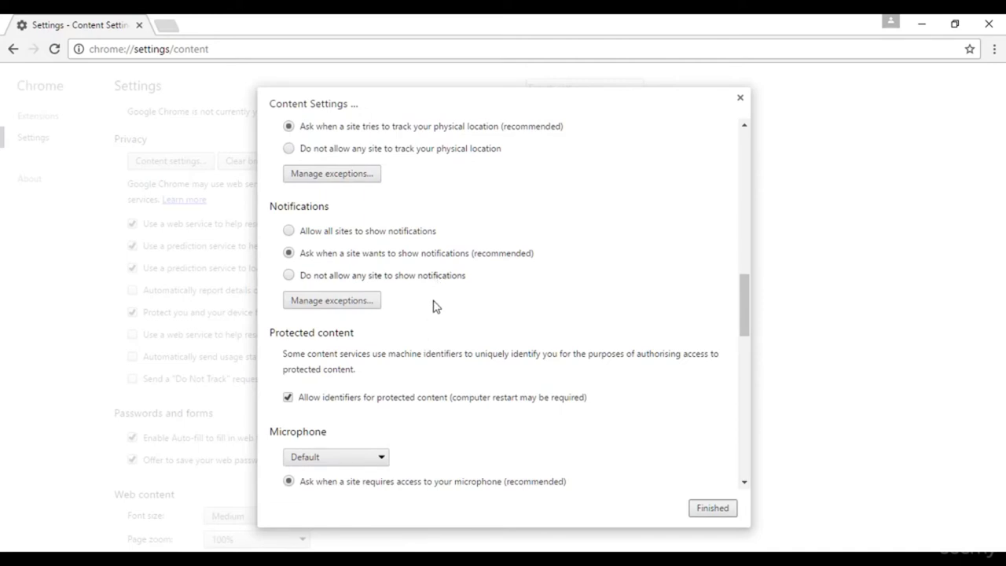
scroll(428, 351, "down", 4)
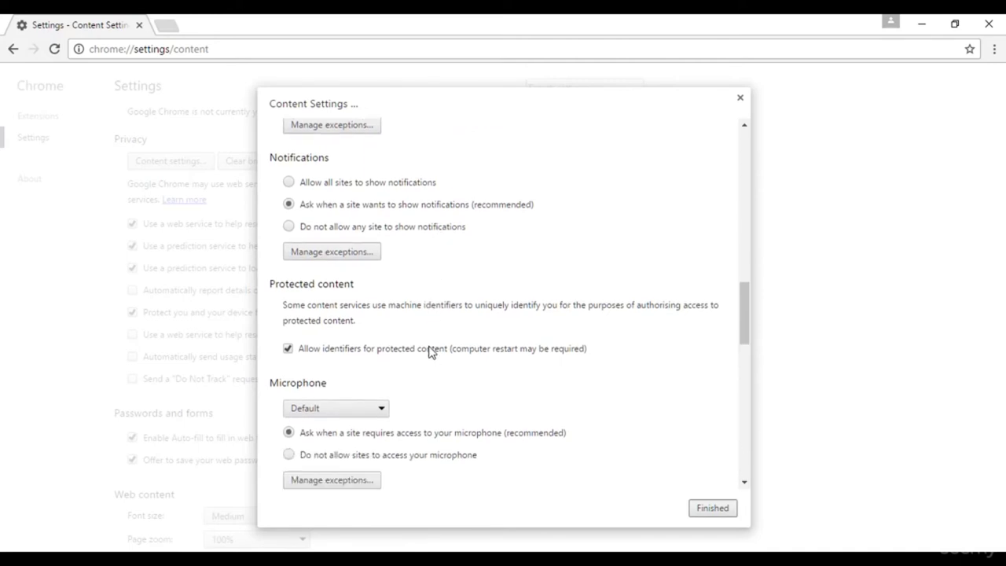
scroll(428, 351, "down", 3)
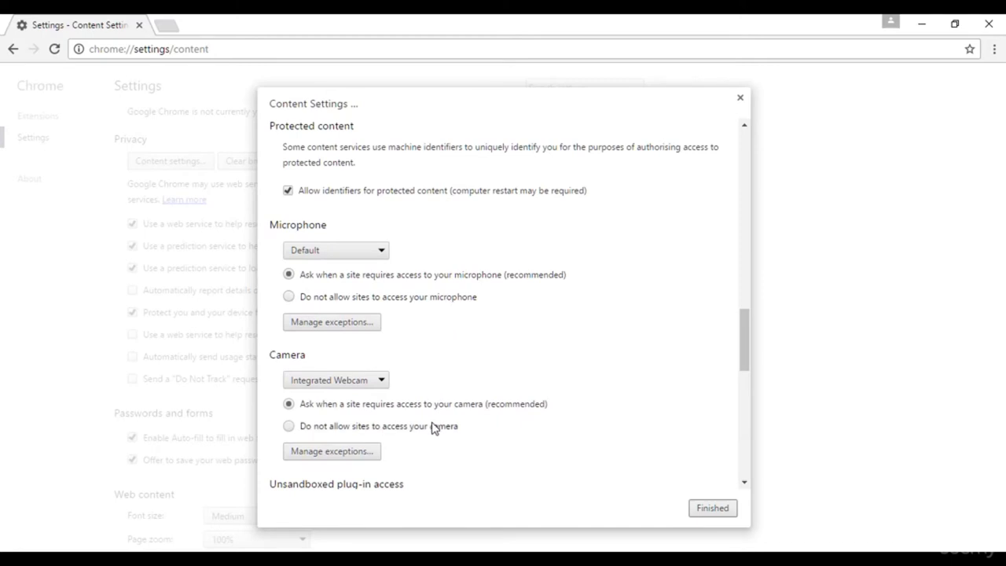
scroll(438, 433, "down", 1)
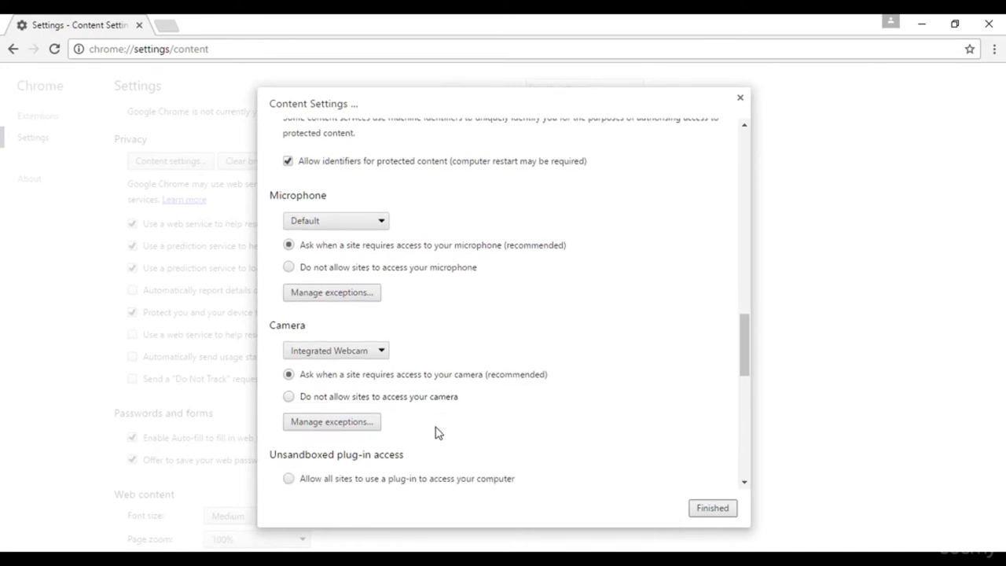
scroll(438, 433, "down", 5)
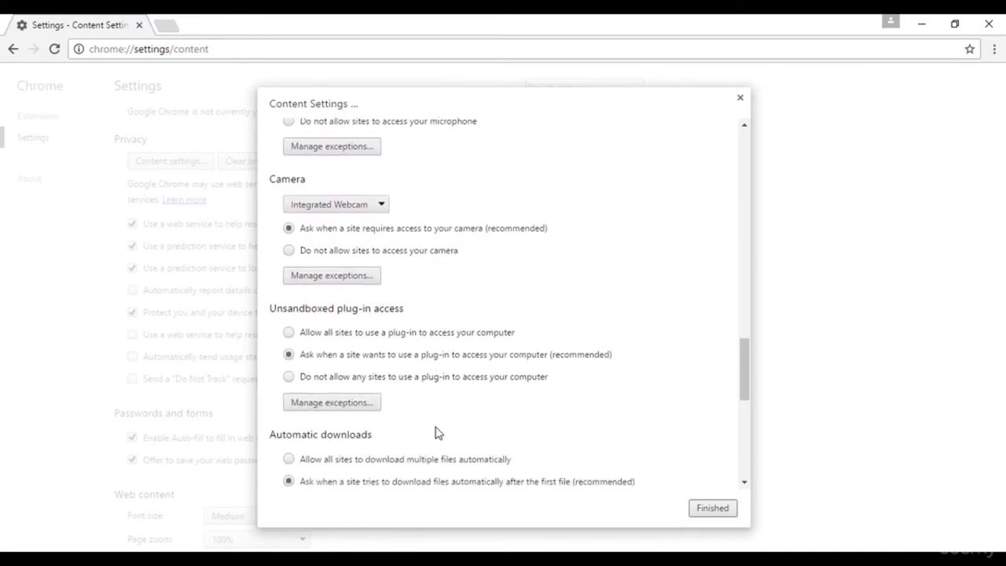
scroll(438, 433, "down", 1)
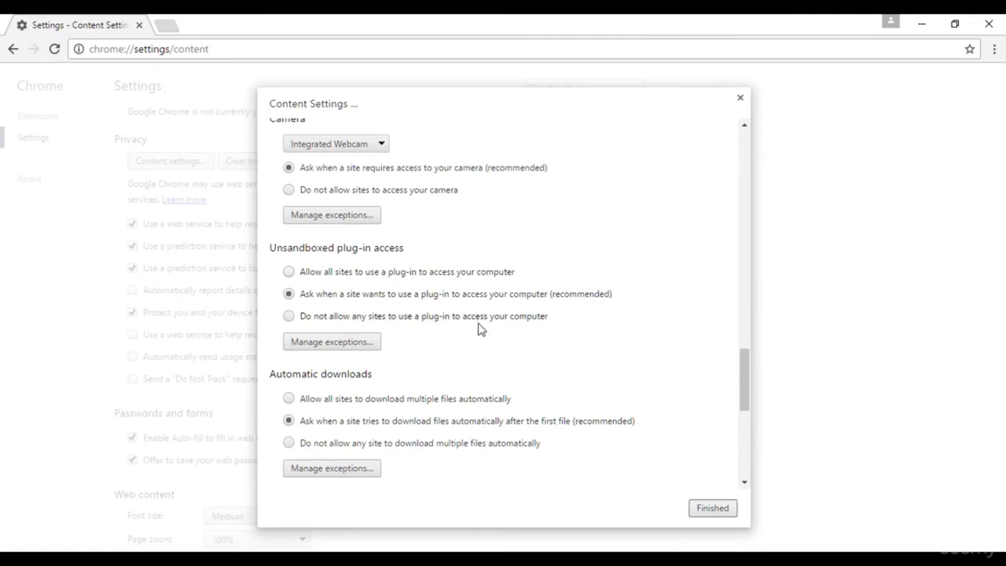
scroll(472, 397, "down", 3)
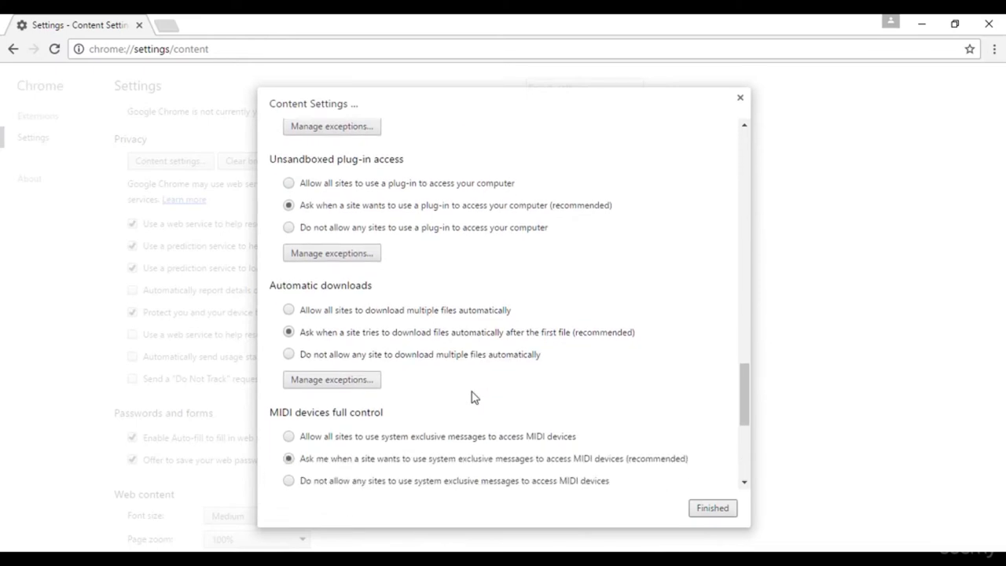
scroll(472, 397, "down", 5)
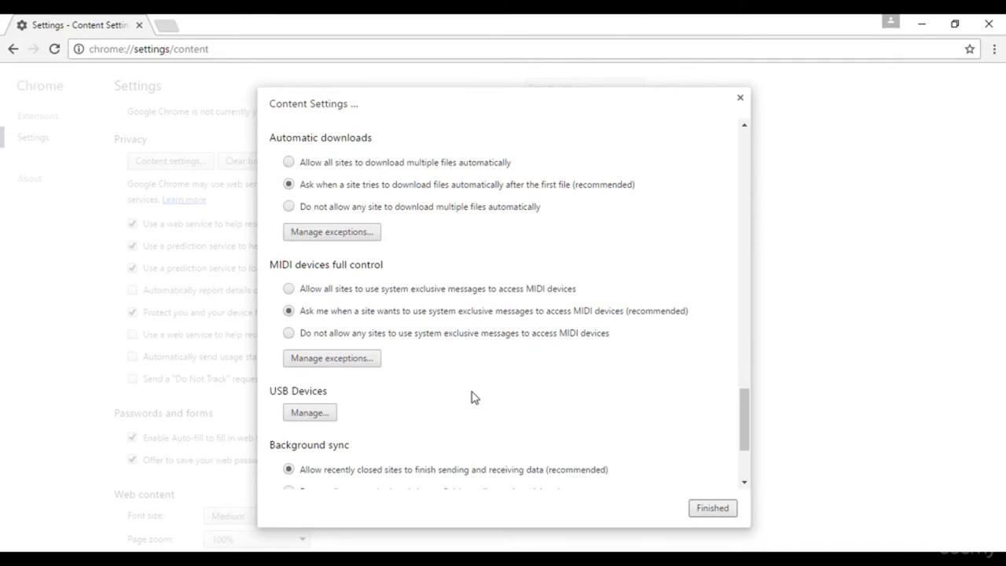
scroll(472, 397, "down", 3)
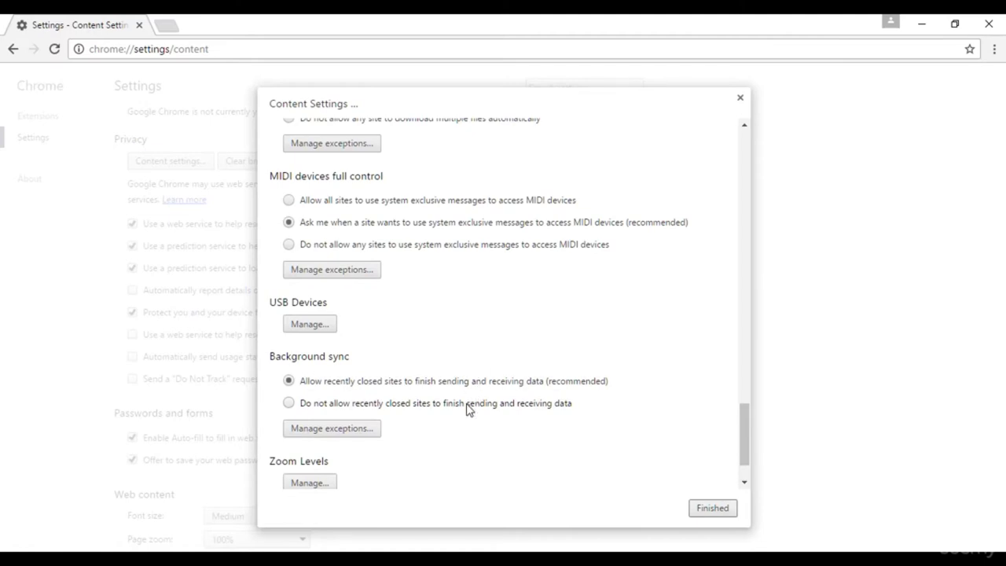
scroll(468, 409, "down", 2)
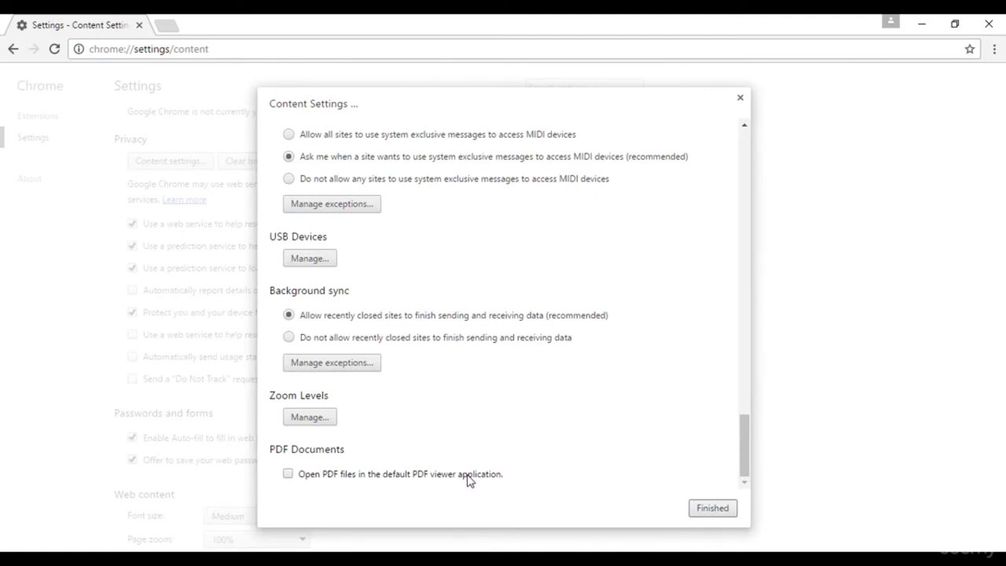
left_click(712, 509)
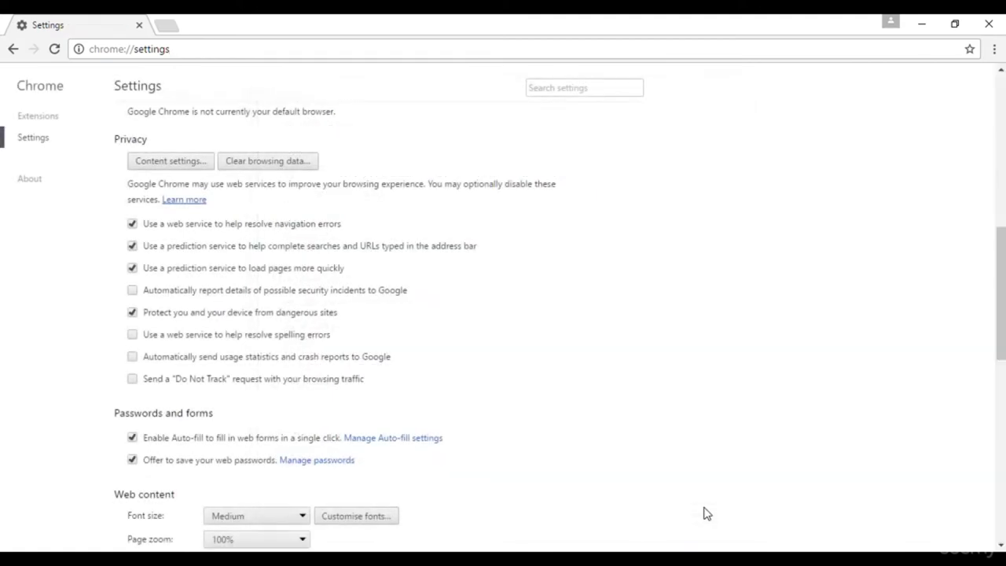
Step: Open the HTTPS/SSL certificate manager and view the certificates for Other People and Intermediate Certification Authorities
scroll(706, 512, "down", 3)
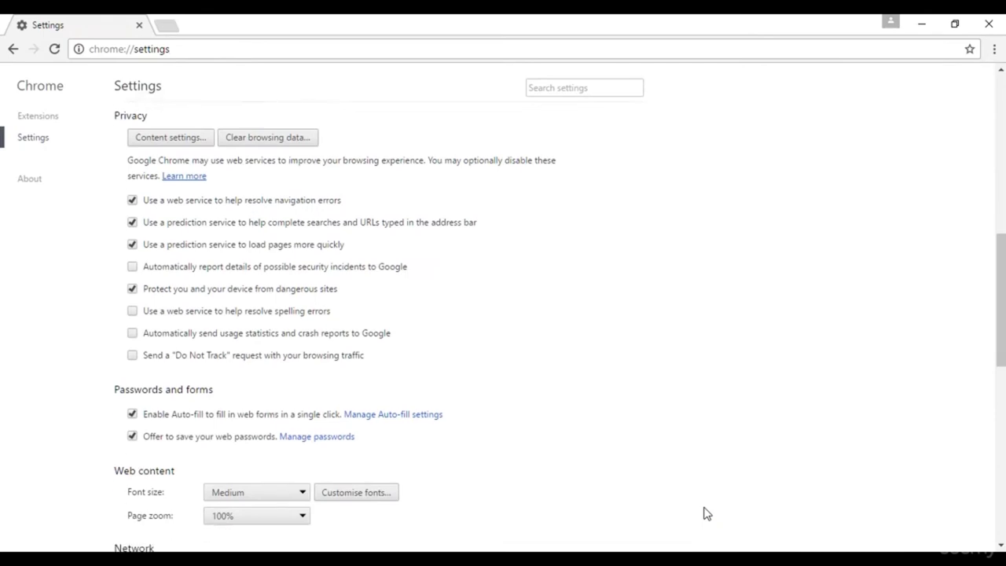
scroll(705, 513, "down", 4)
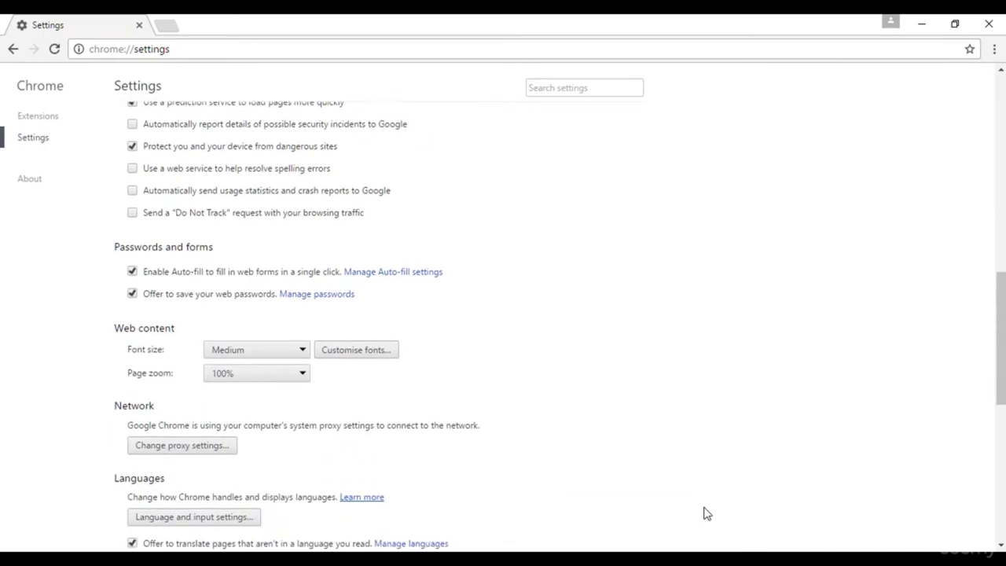
scroll(705, 513, "down", 4)
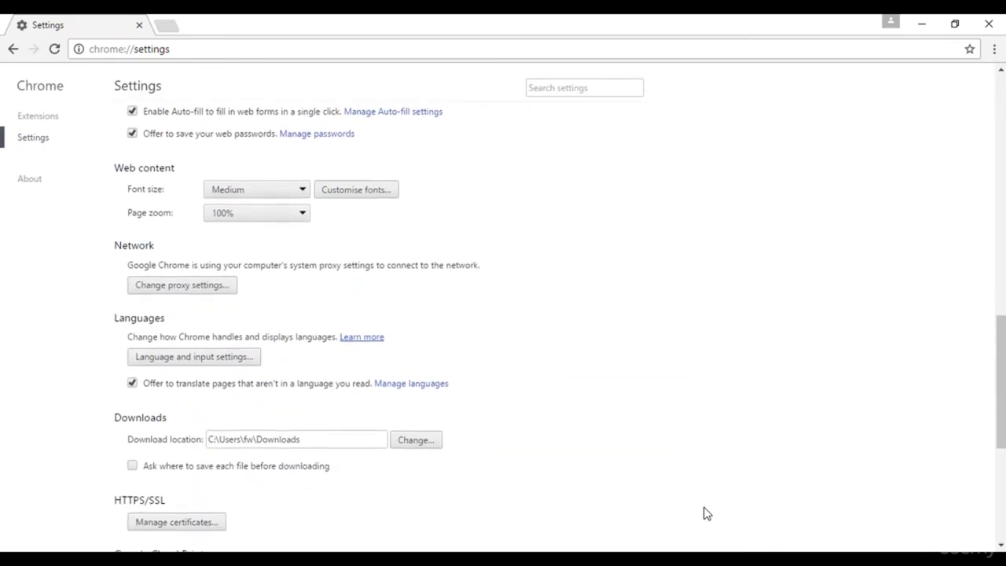
scroll(705, 513, "down", 3)
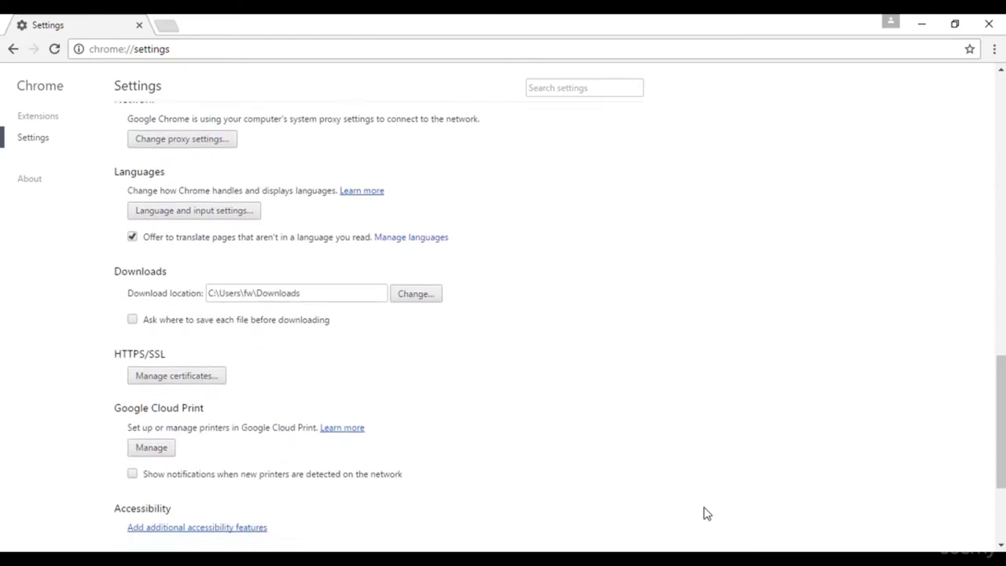
scroll(705, 513, "down", 3)
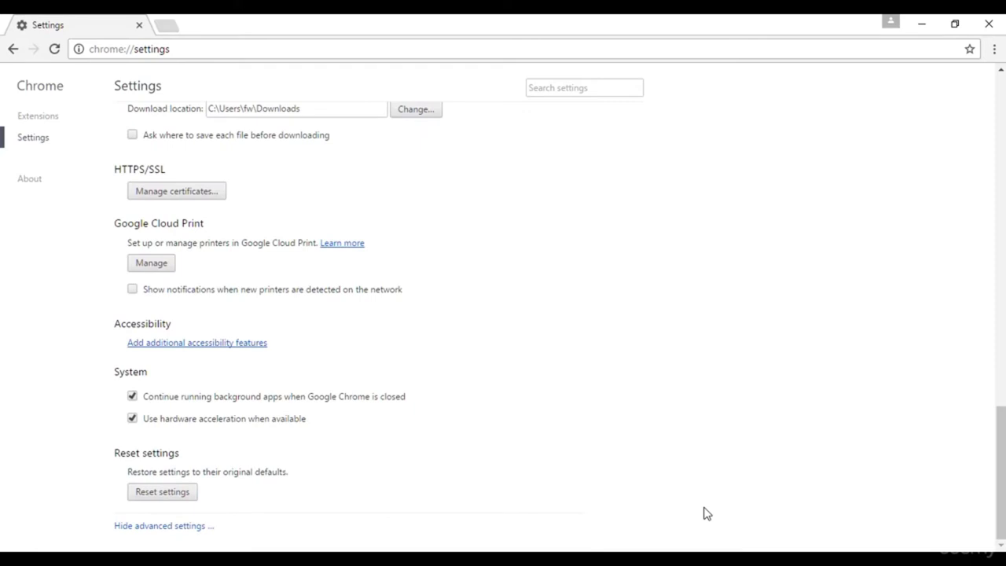
left_click(208, 194)
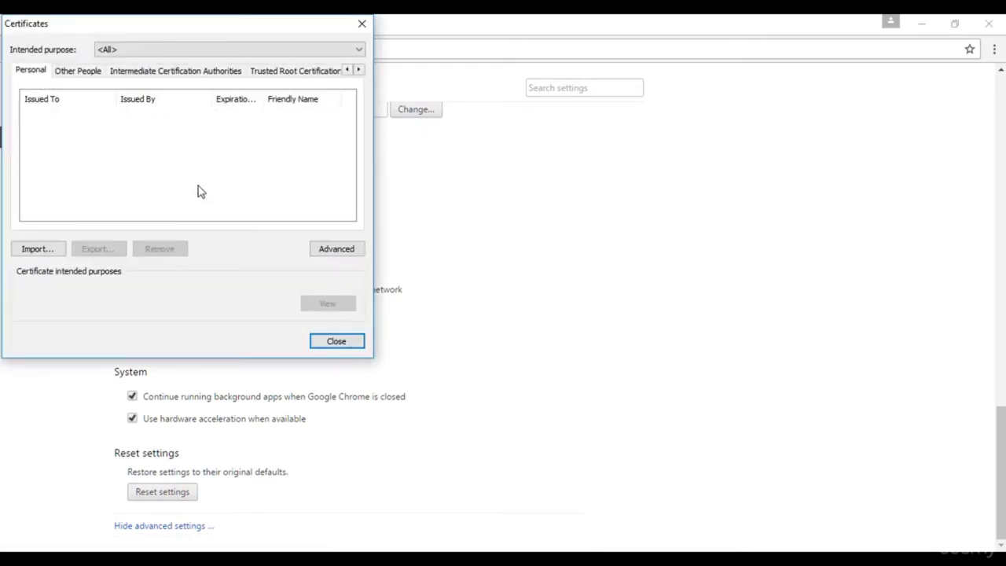
left_click(63, 73)
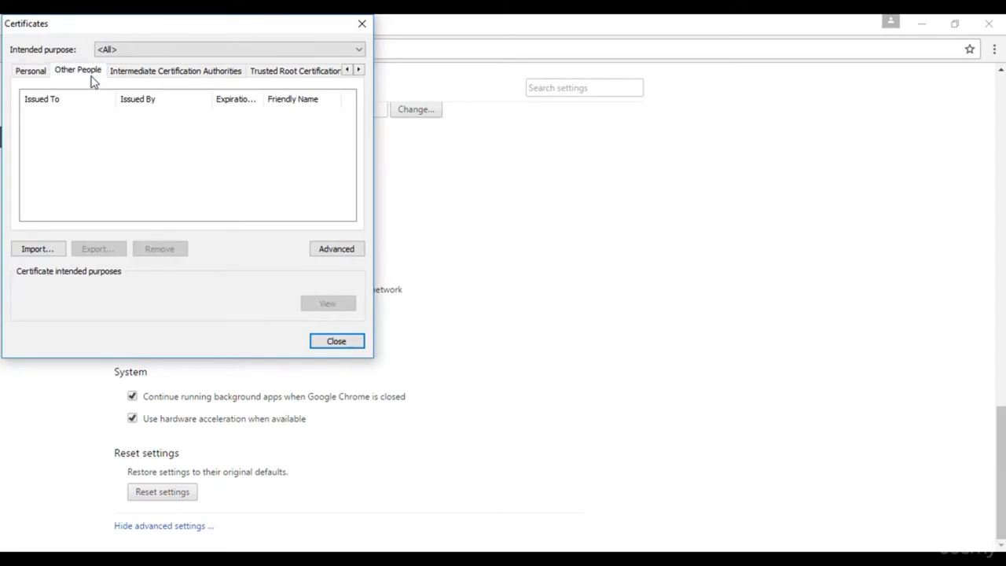
left_click(127, 75)
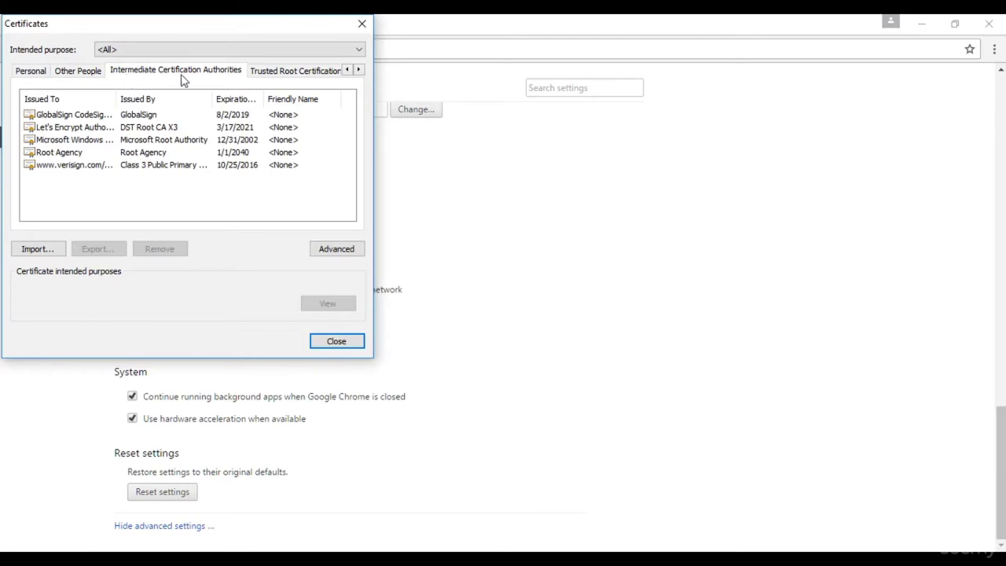
Step: View the trusted root authority, trusted publisher and untrusted publisher certificates, and close the certificate manager
left_click(274, 77)
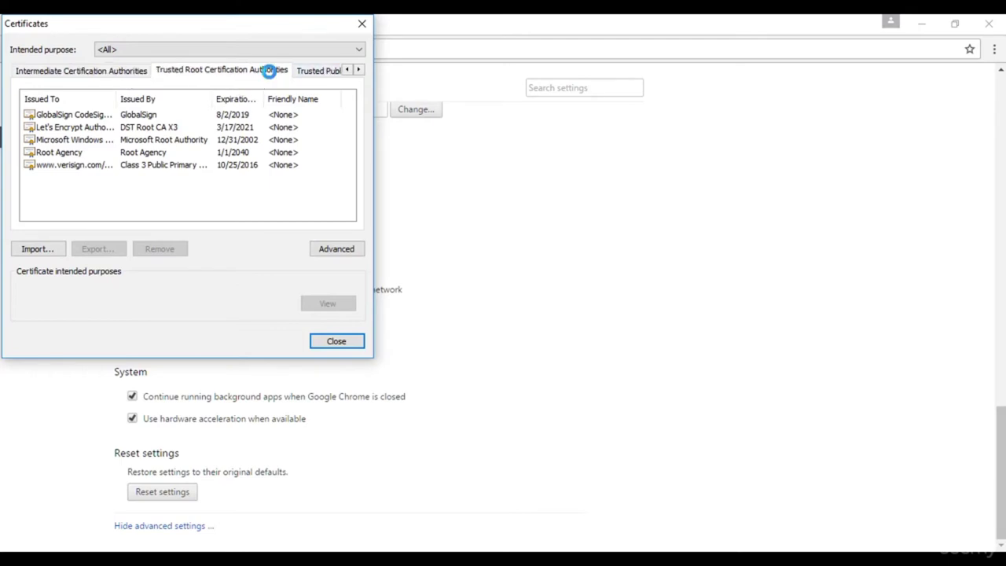
left_click(325, 74)
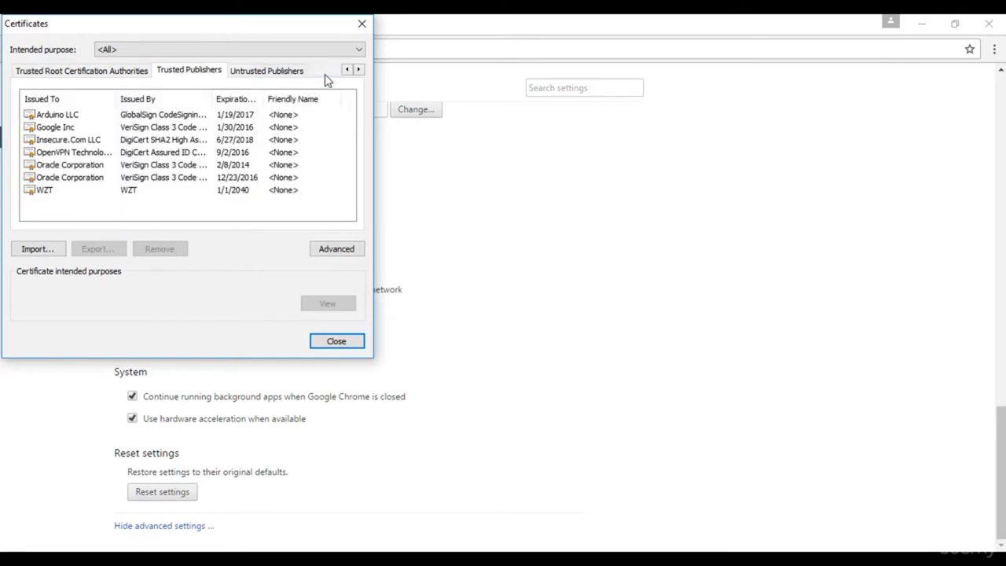
left_click(288, 73)
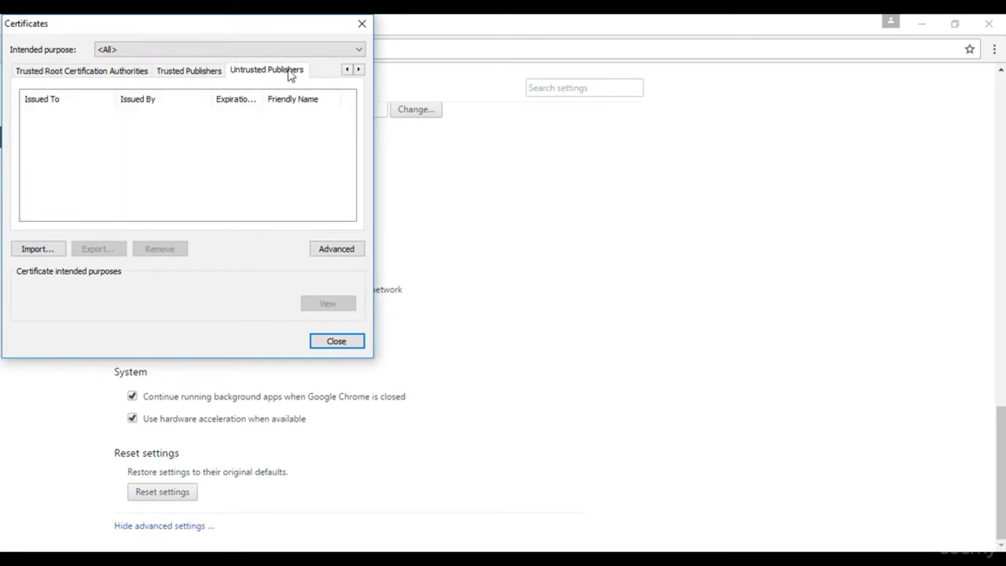
left_click(325, 343)
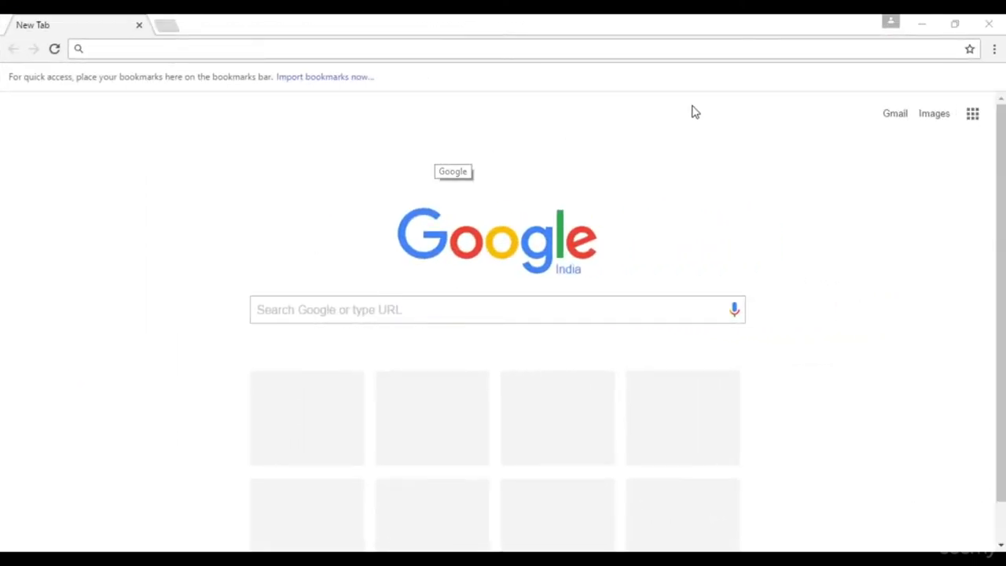
Step: Open a new incognito window and load gmail.com in it
left_click(993, 50)
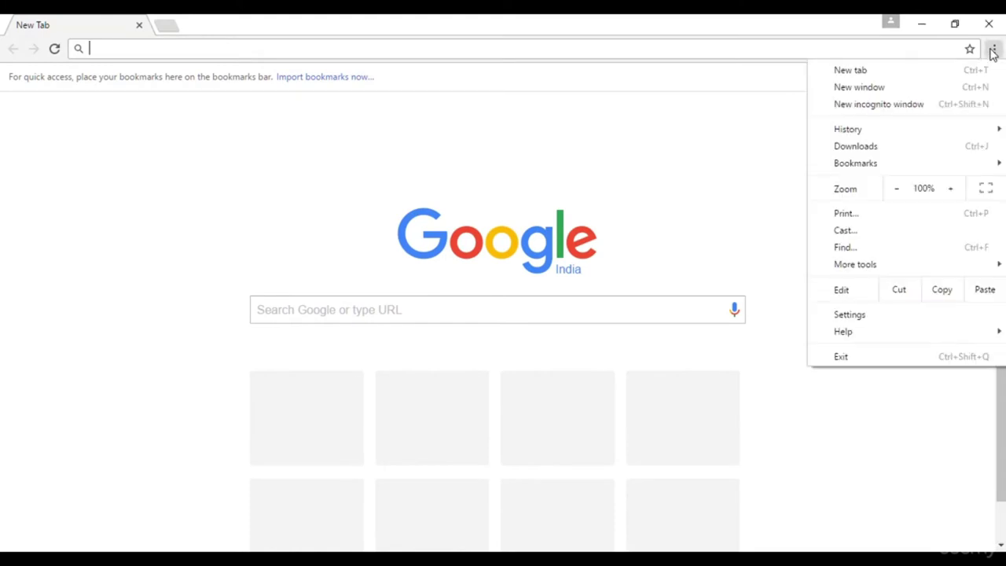
left_click(896, 106)
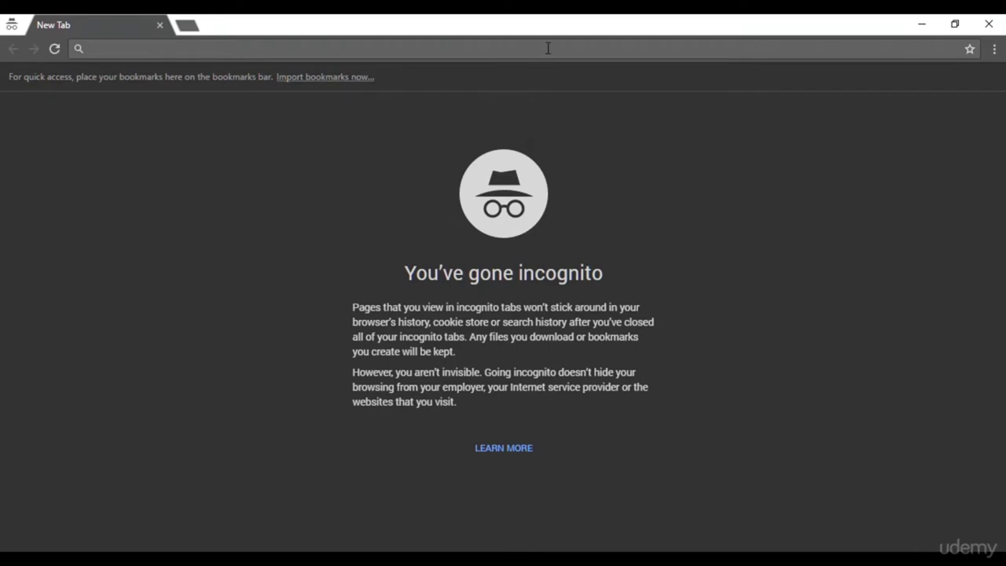
type("gmail.com")
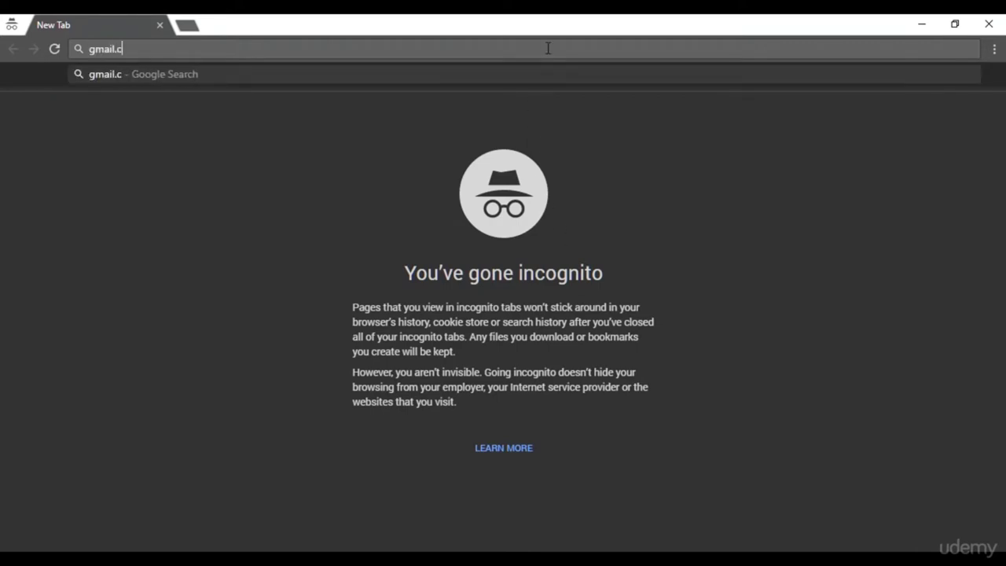
key("Return")
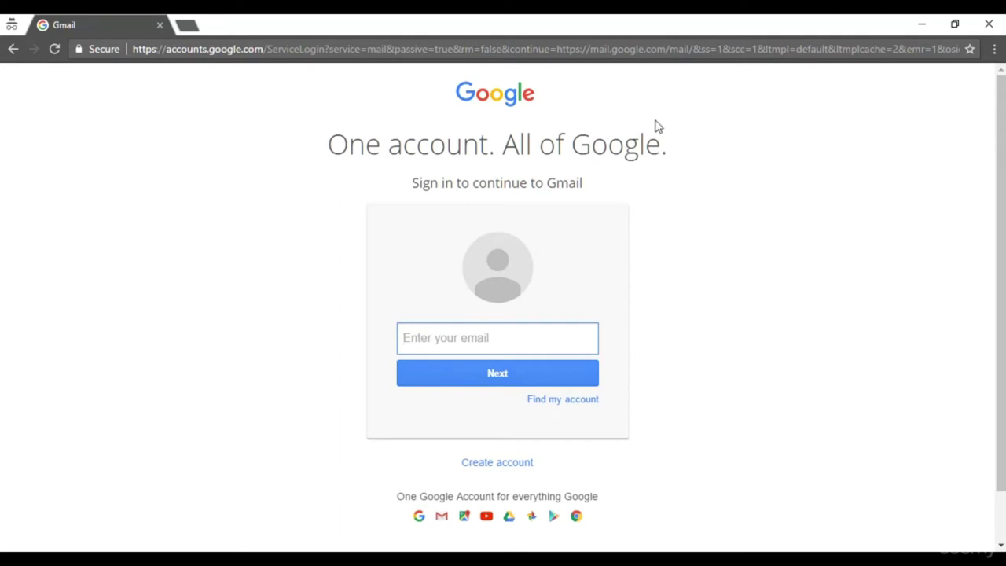
Step: Close the incognito window, check the browsing history for recorded visits, and close the history page
left_click(992, 23)
left_click(995, 49)
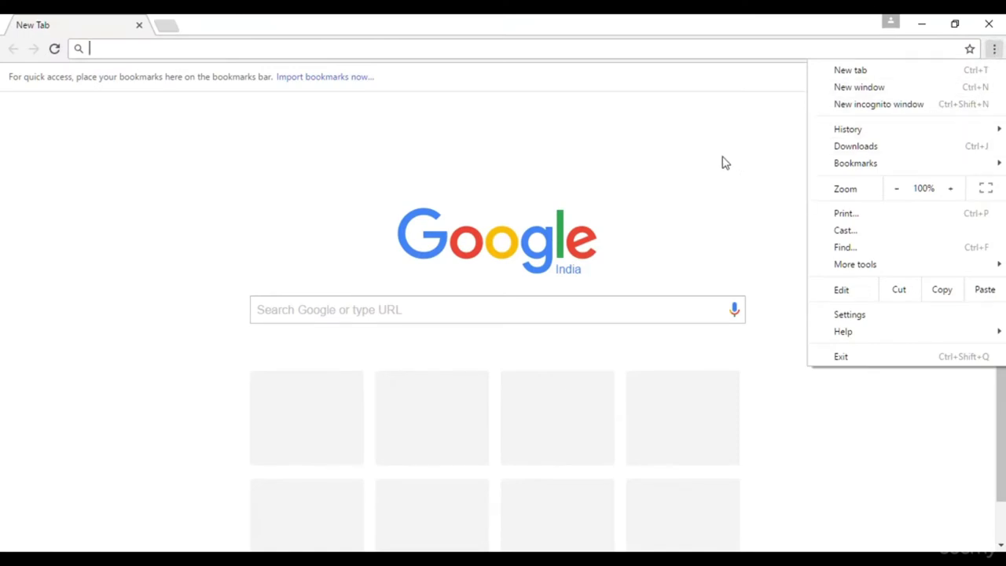
mouse_move(863, 129)
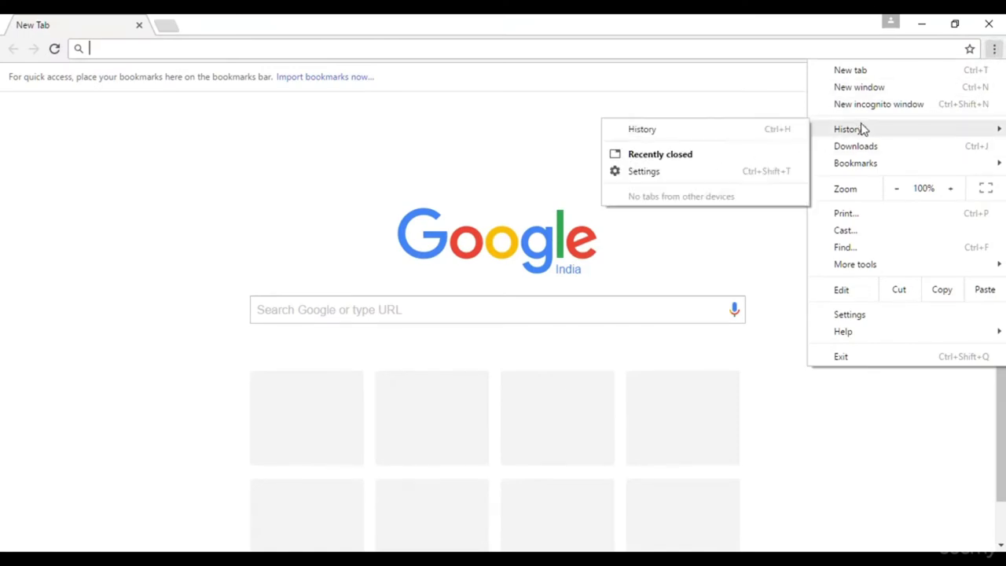
left_click(779, 130)
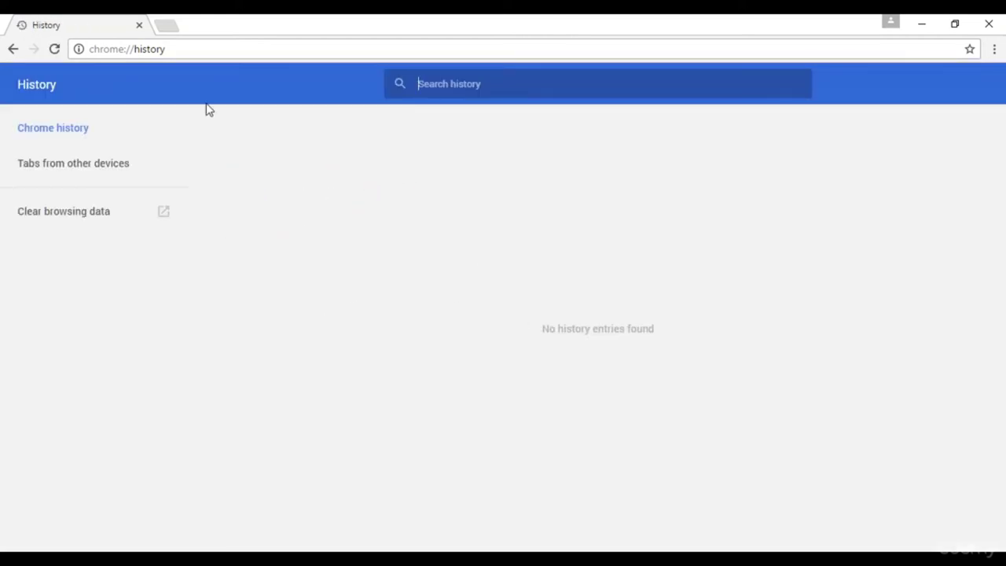
left_click(139, 26)
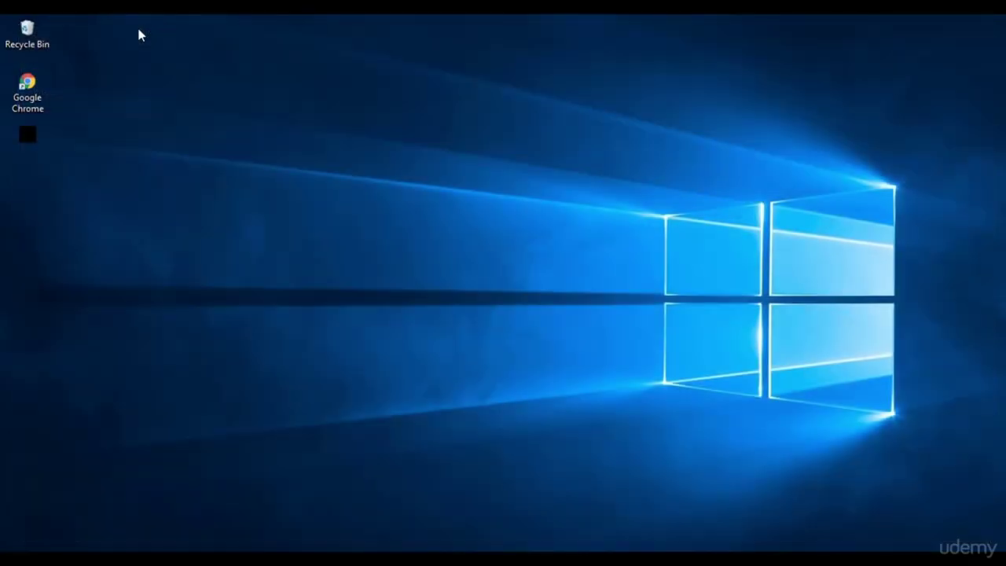
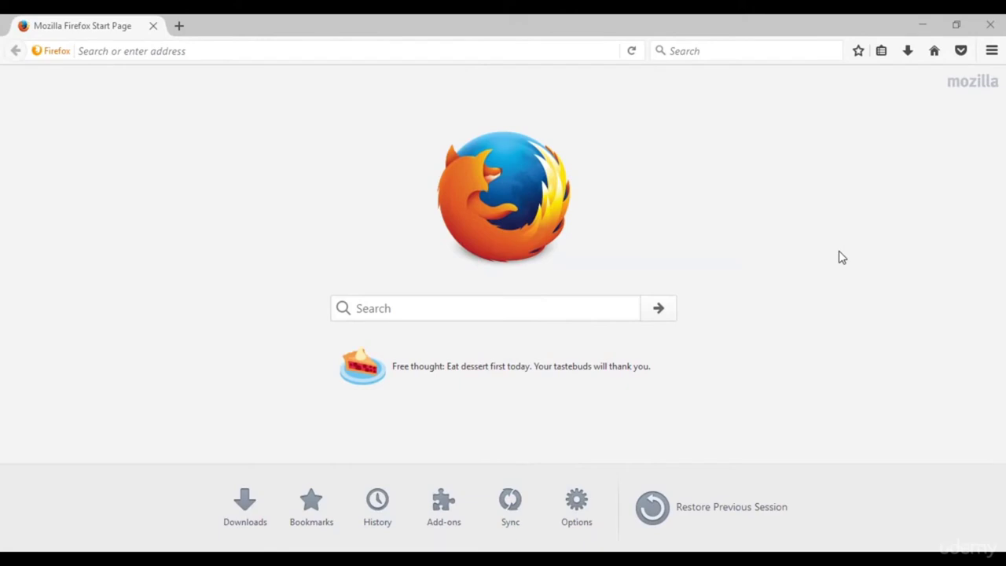
Step: Switch to Firefox and open the Privacy section of its options
left_click(991, 52)
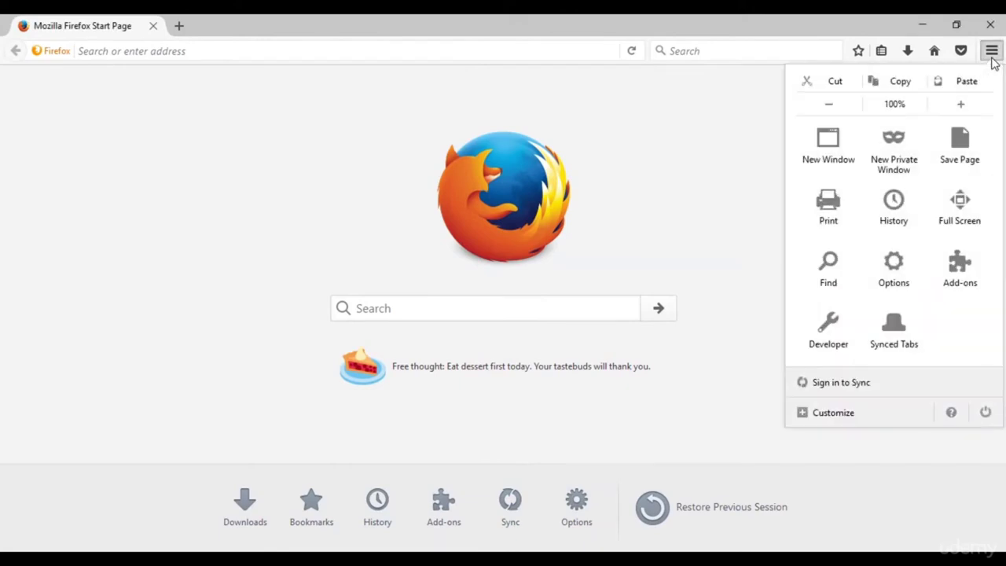
left_click(901, 273)
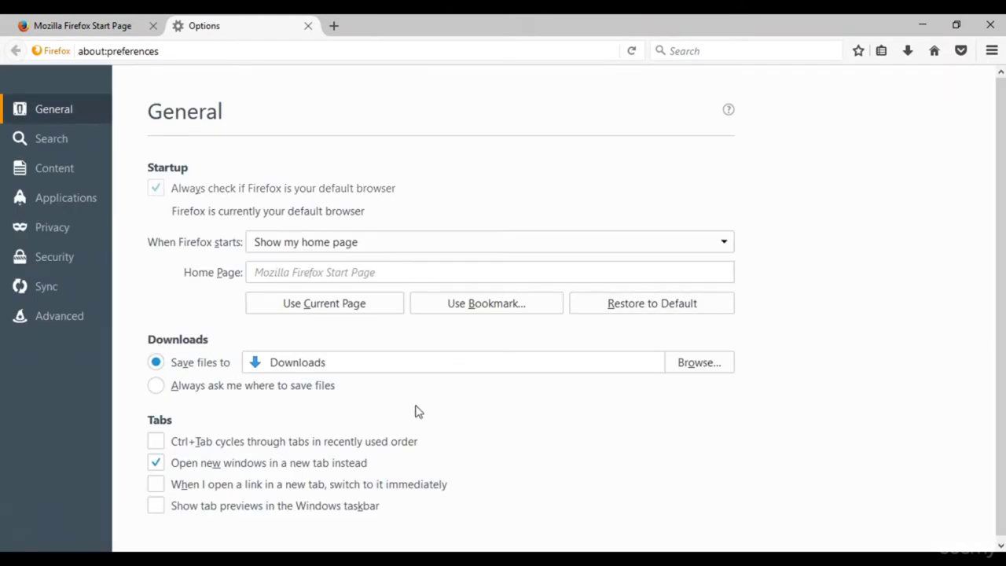
left_click(98, 233)
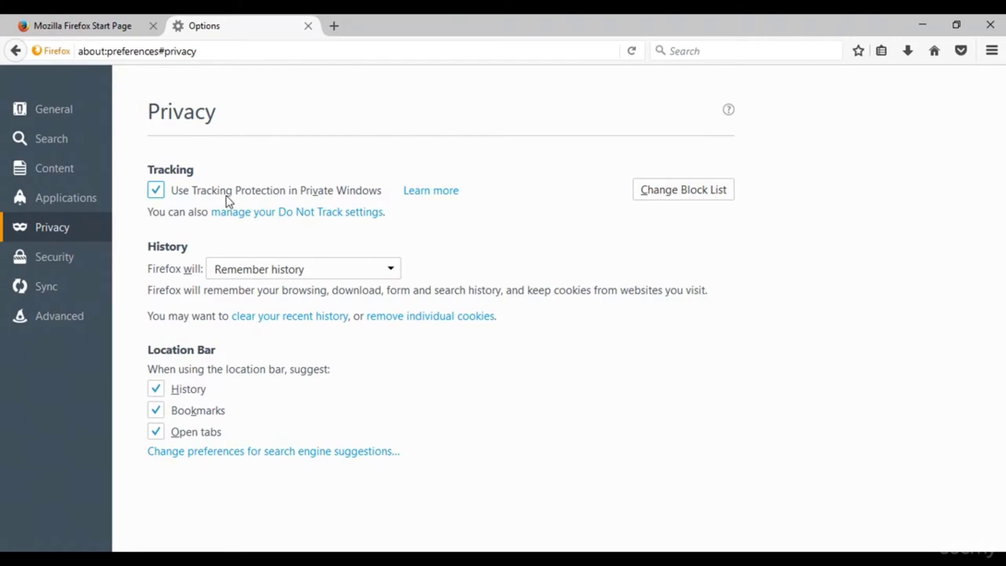
Step: Clear the history for the time range Everything, adding Site Preferences and Offline Website Data to the already selected items
left_click(256, 319)
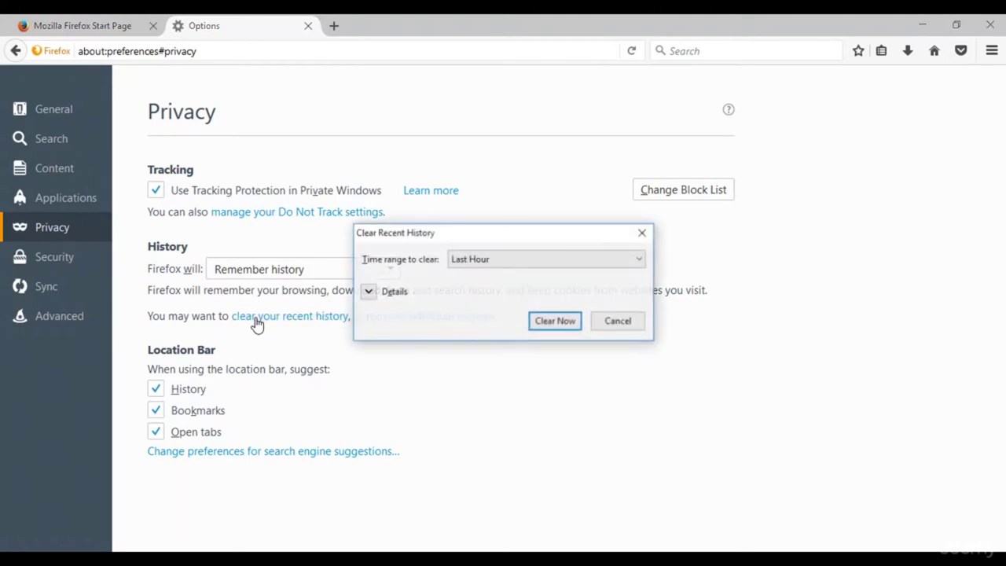
left_click(503, 266)
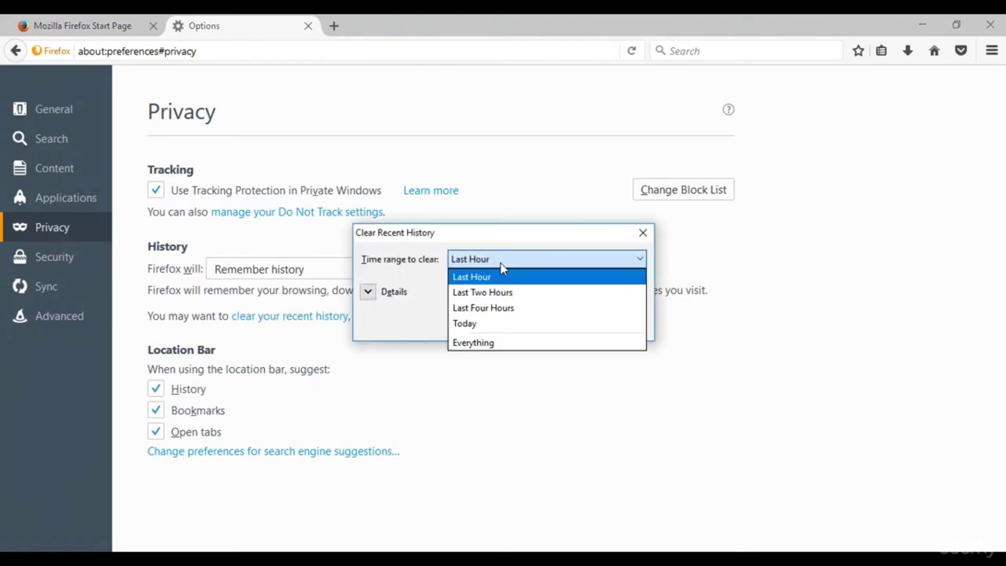
left_click(488, 345)
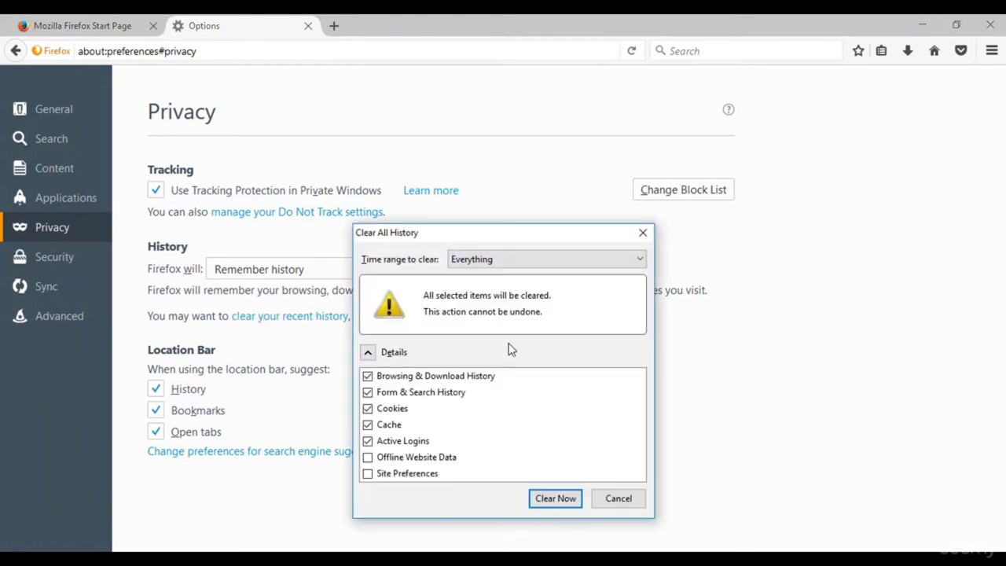
left_click(432, 458)
left_click(376, 476)
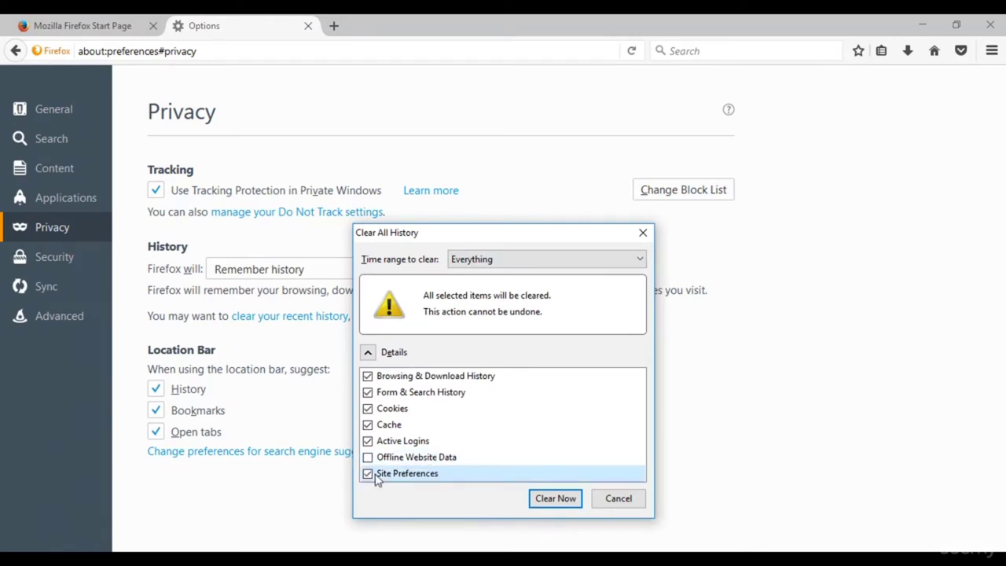
left_click(371, 458)
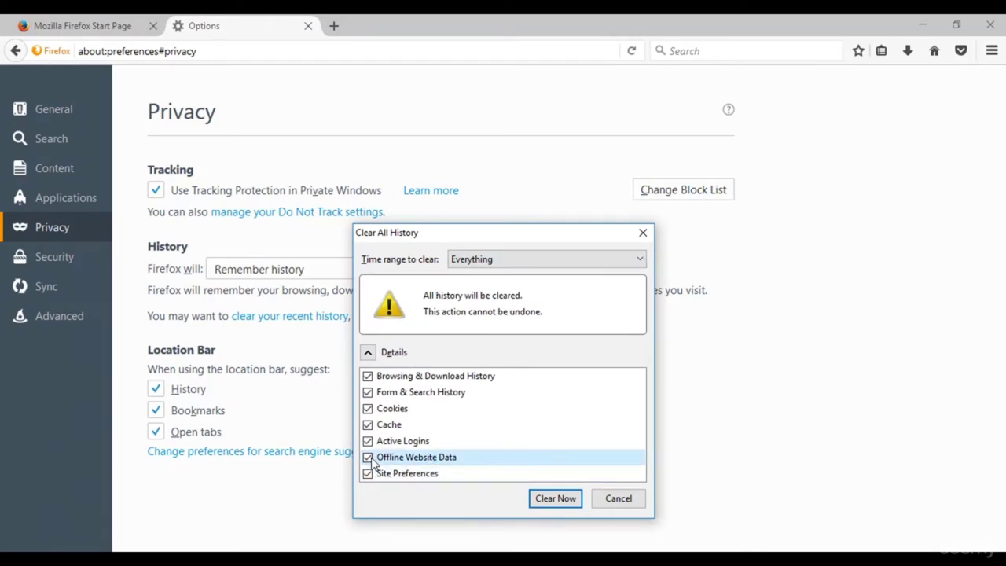
left_click(555, 505)
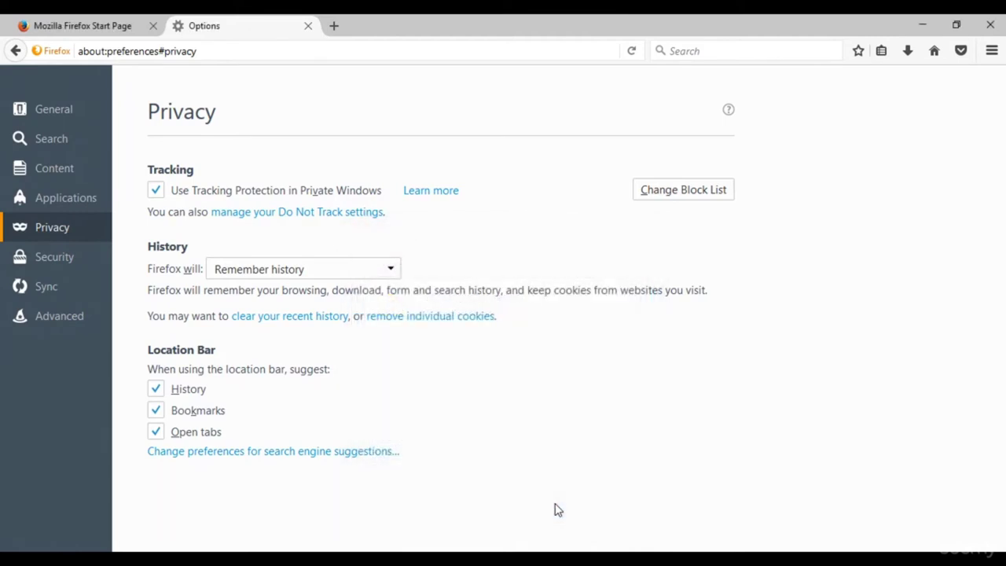
Step: Open the list of individual cookies stored on the computer, check it, and close it
double_click(465, 328)
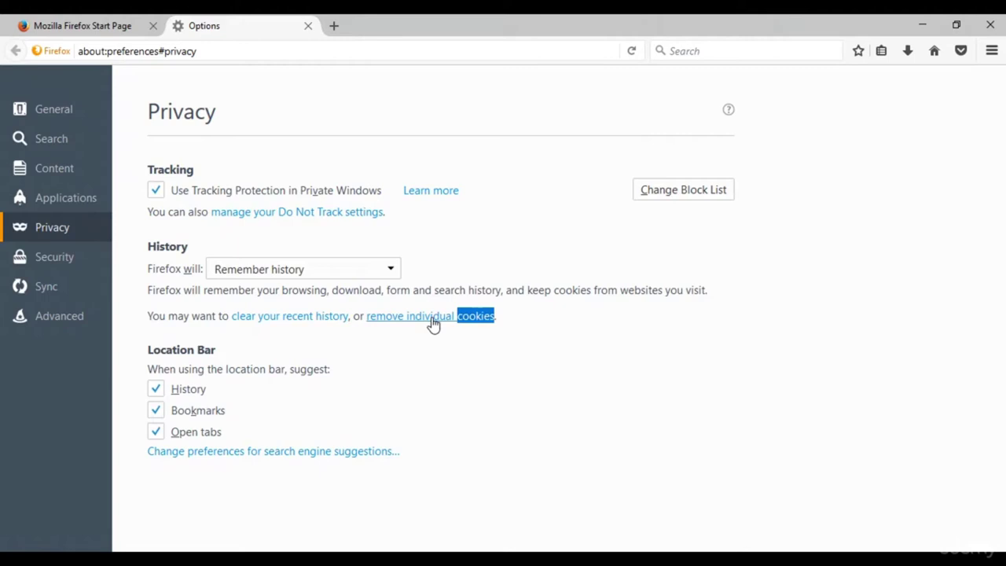
left_click(433, 323)
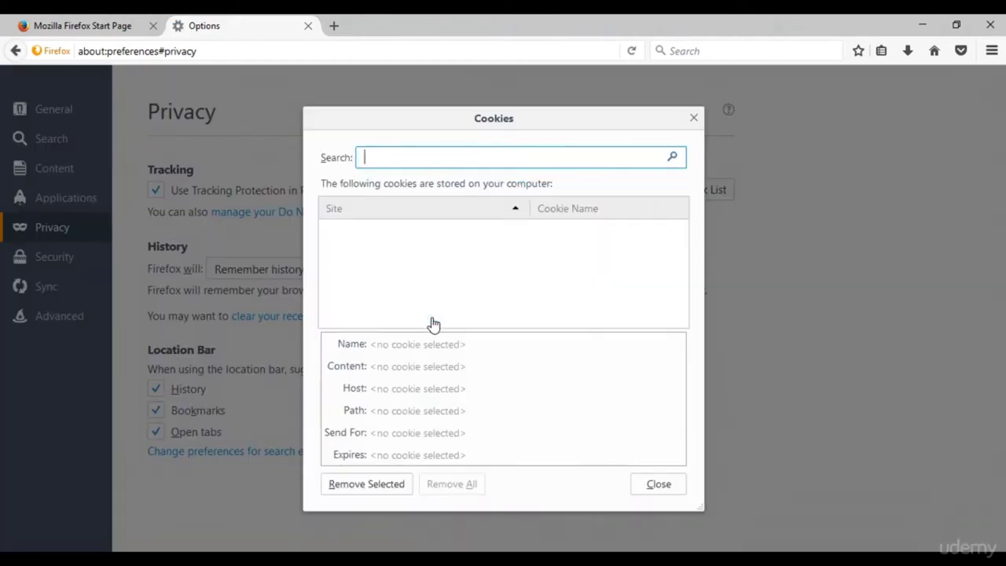
left_click(656, 484)
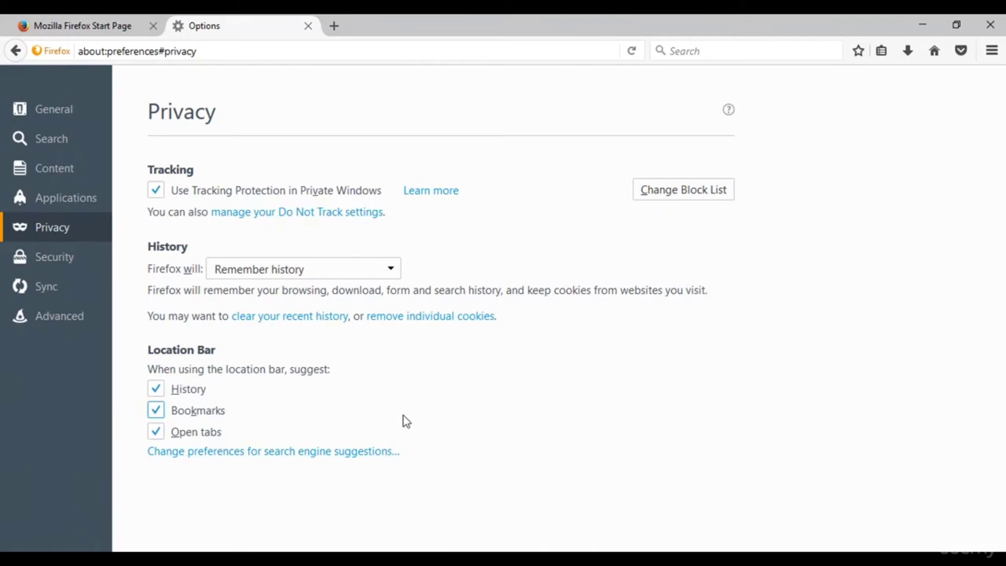
Step: Turn off remembering logins for sites in the Security options
left_click(76, 266)
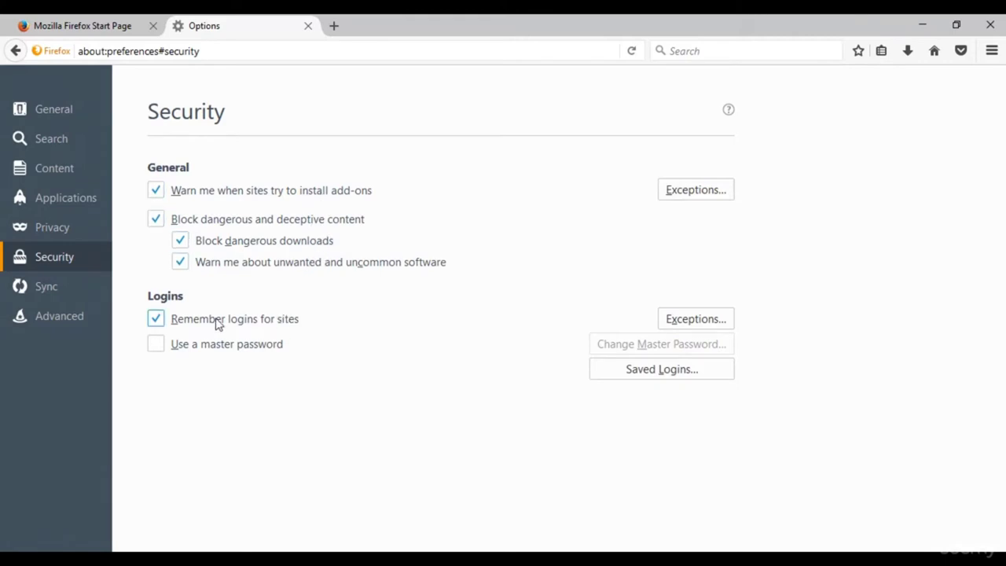
left_click(155, 321)
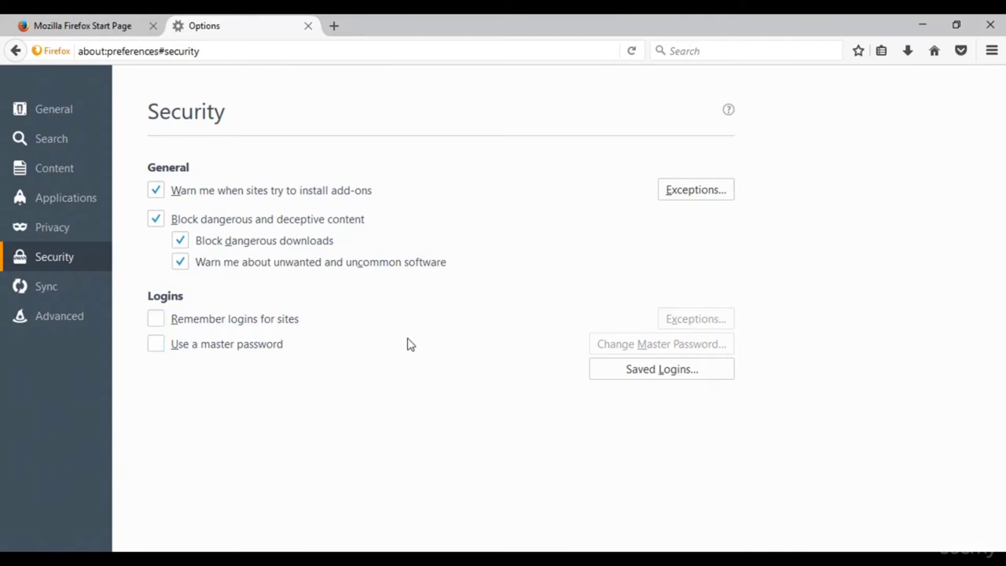
Step: Review the advanced data choices, general and network options, including the proxy connection settings, and accept them with No proxy selected
left_click(70, 318)
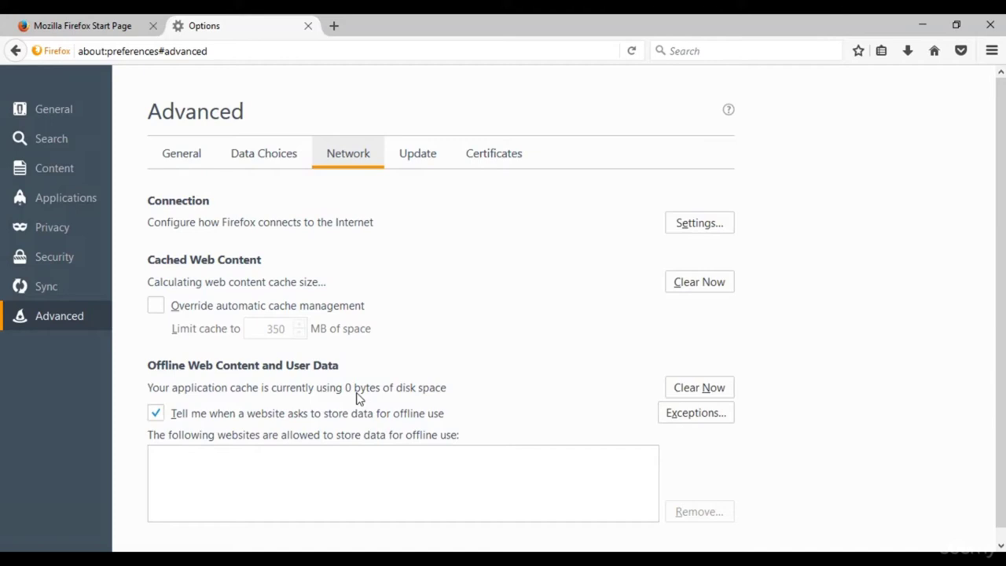
left_click(291, 169)
left_click(183, 168)
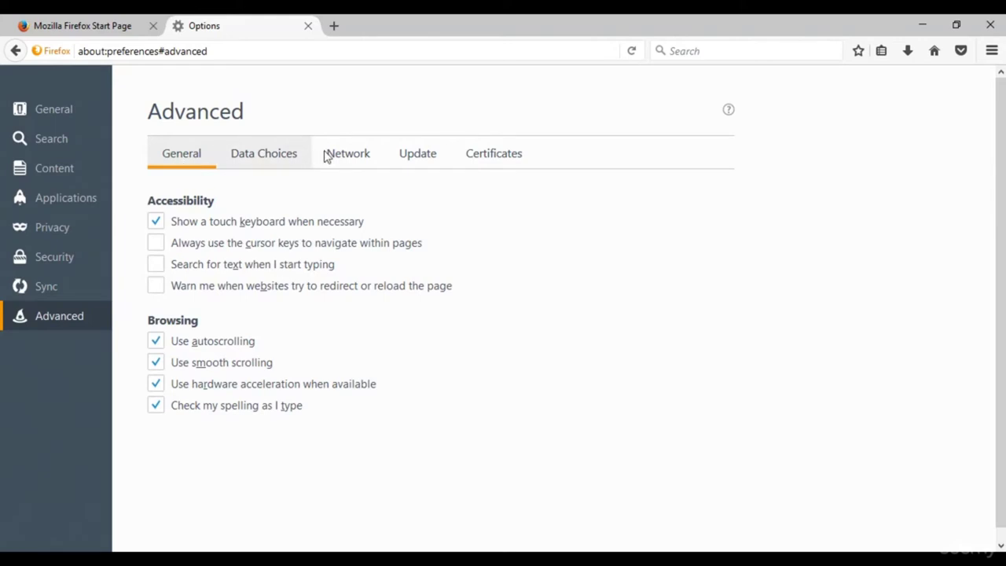
left_click(353, 159)
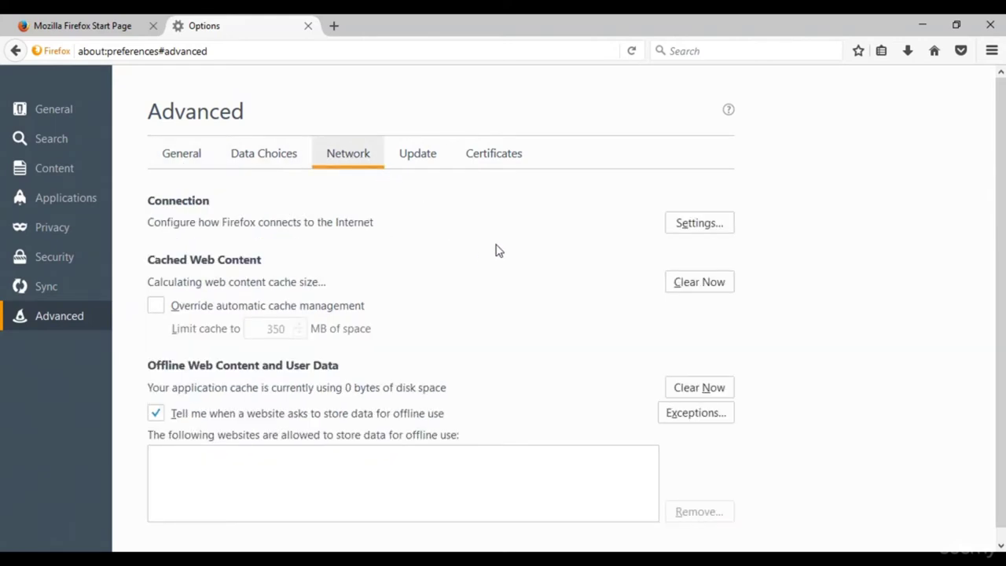
left_click(681, 228)
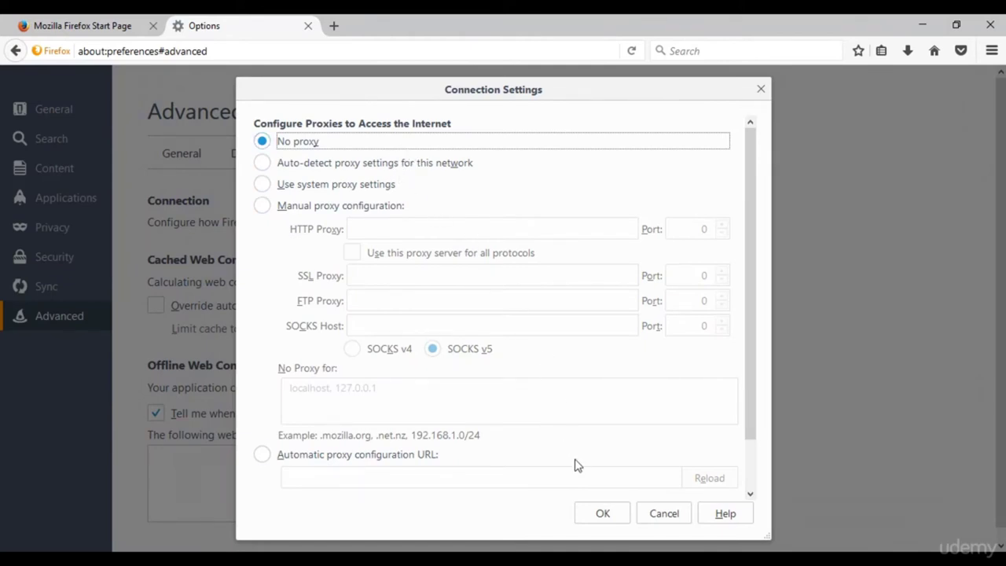
left_click(602, 513)
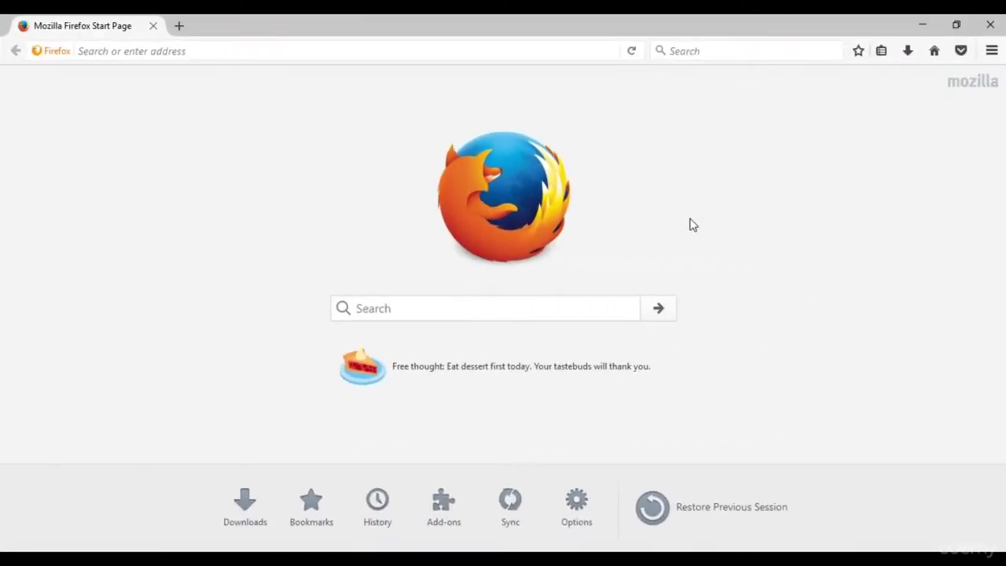
Step: Open a new private window in Firefox
left_click(990, 55)
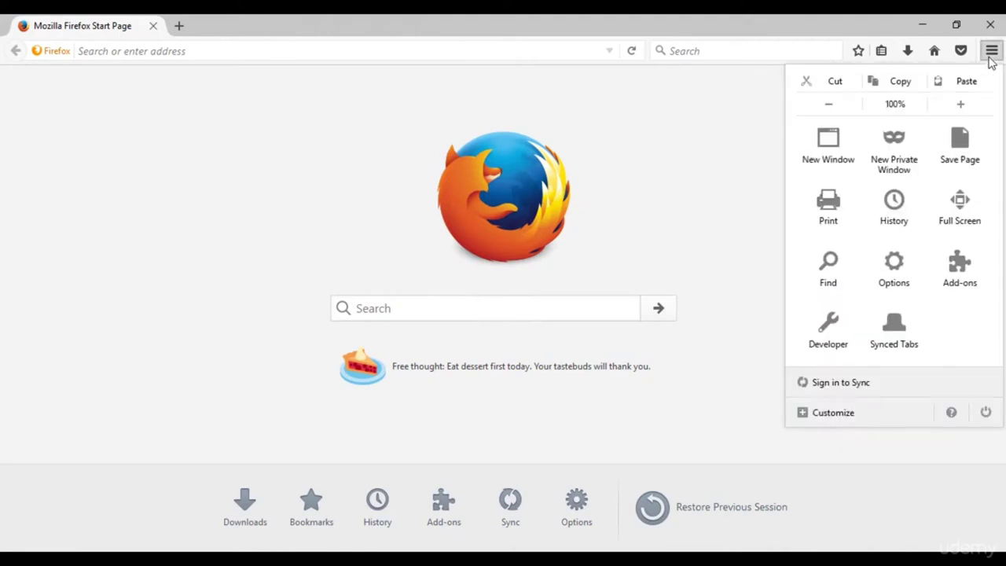
left_click(894, 174)
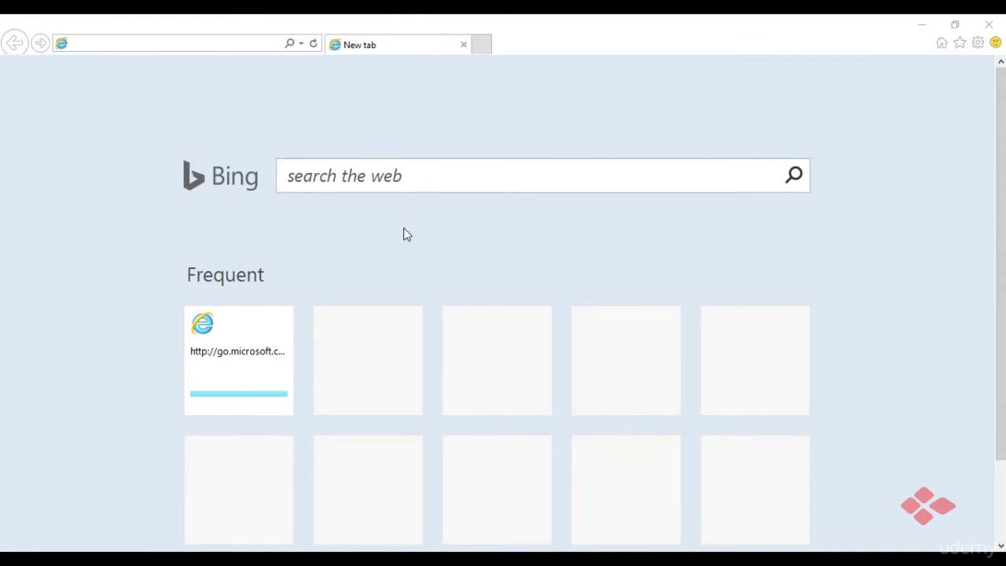
Step: Delete Internet Explorer's browsing history, adding Download History, Form data and Passwords to the data already selected for removal
left_click(977, 44)
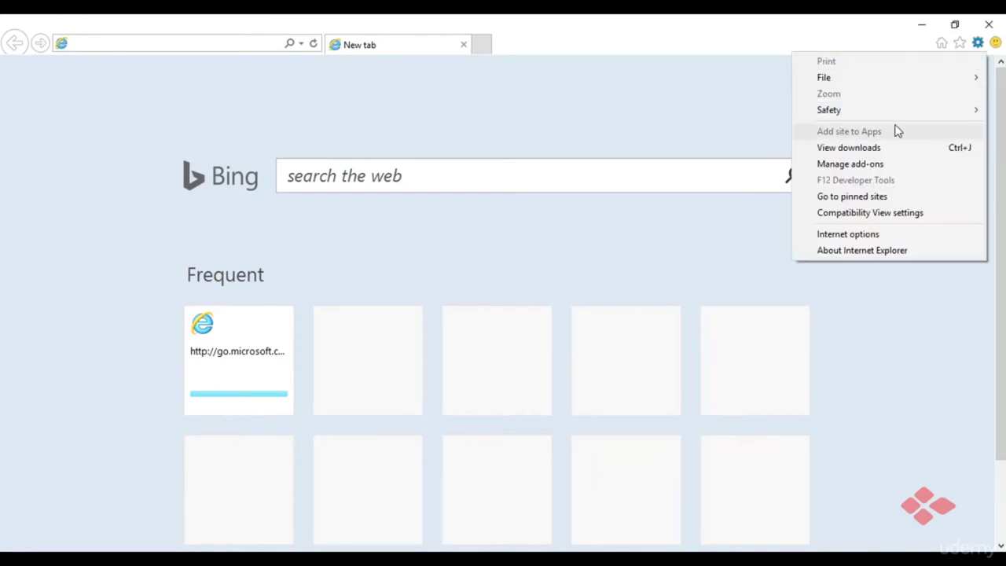
mouse_move(901, 114)
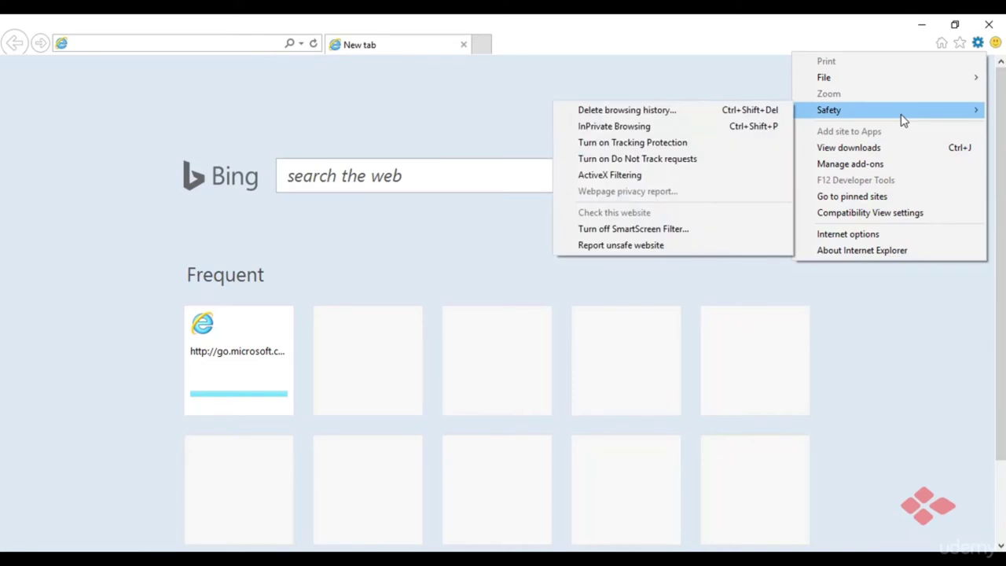
left_click(765, 120)
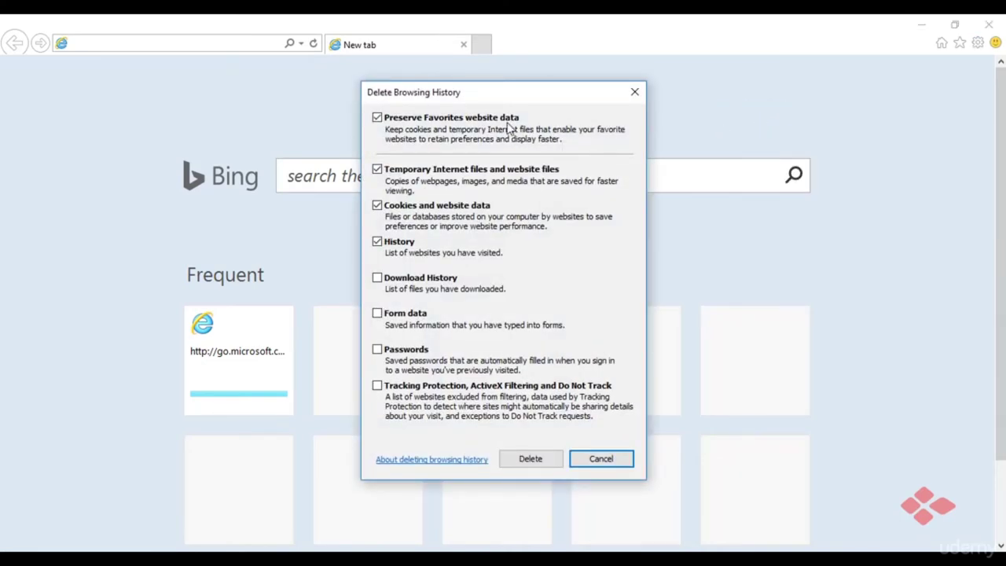
left_click(446, 287)
left_click(410, 319)
left_click(402, 354)
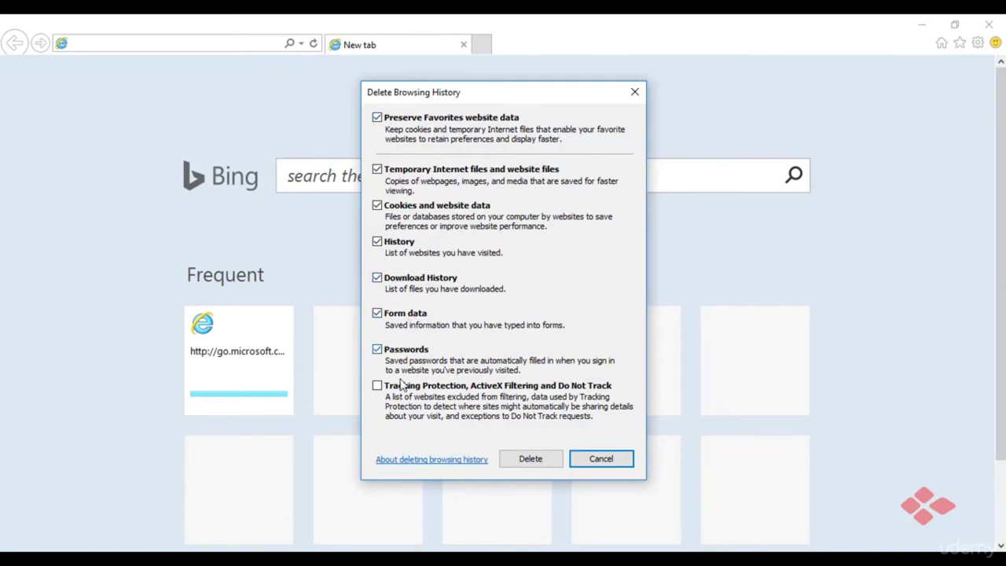
left_click(528, 458)
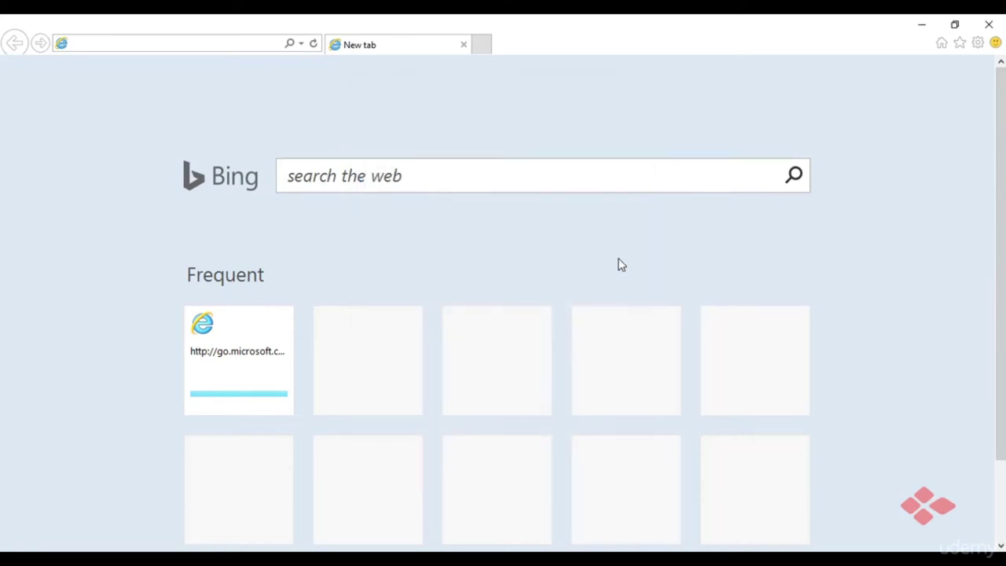
Step: Set the Internet zone's security level to High in the Internet options and apply it
left_click(978, 42)
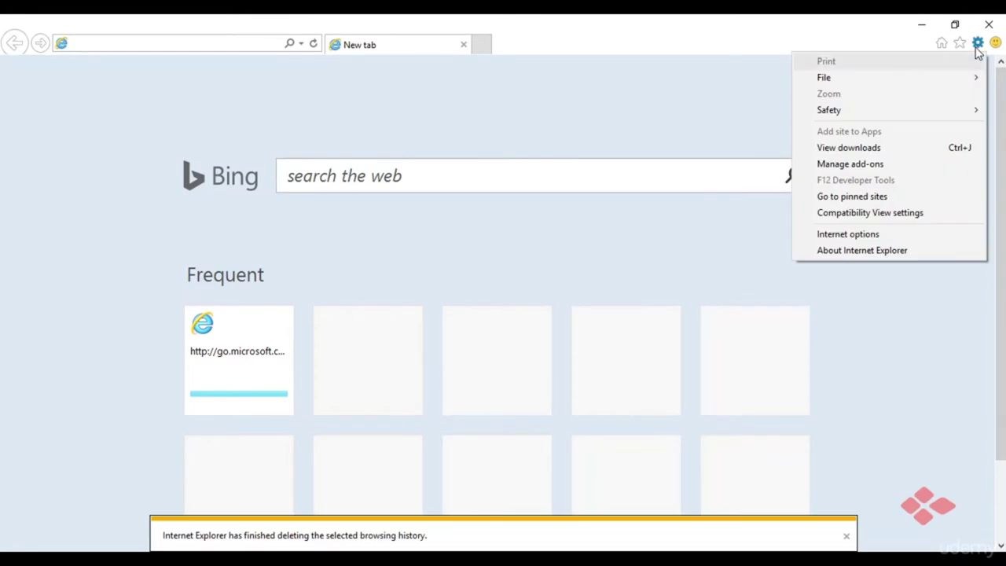
mouse_move(927, 115)
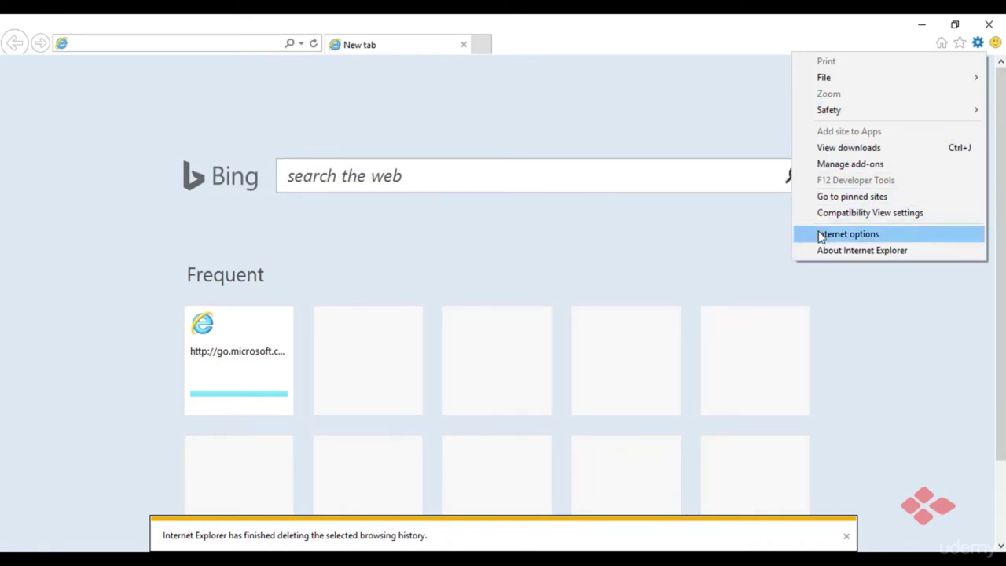
left_click(847, 235)
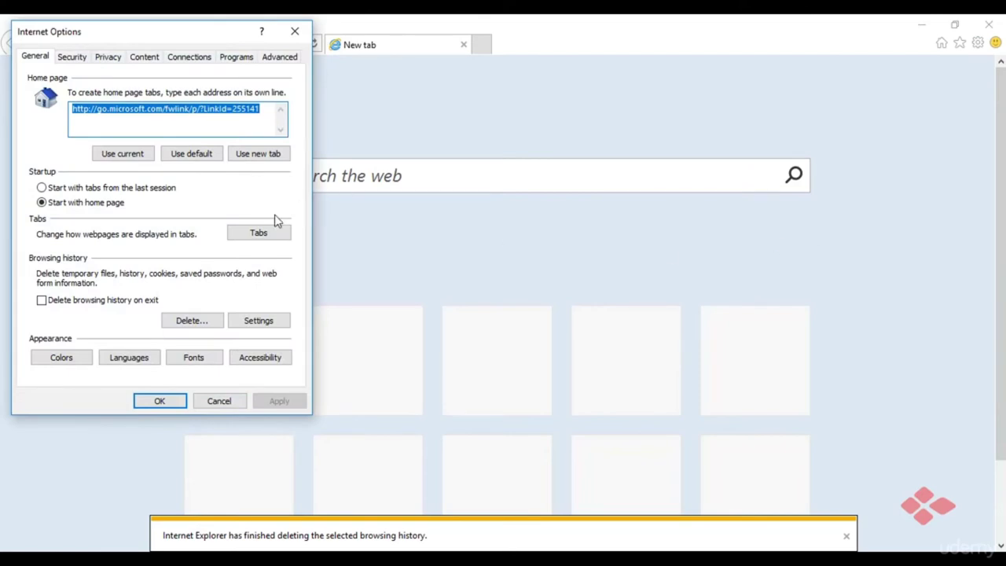
left_click(76, 64)
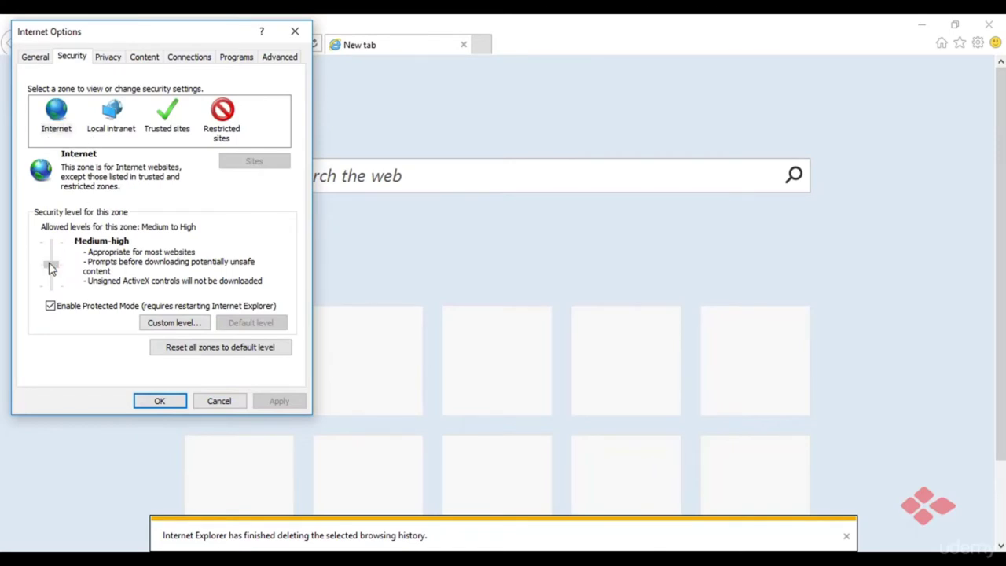
left_click_drag(50, 268, 50, 242)
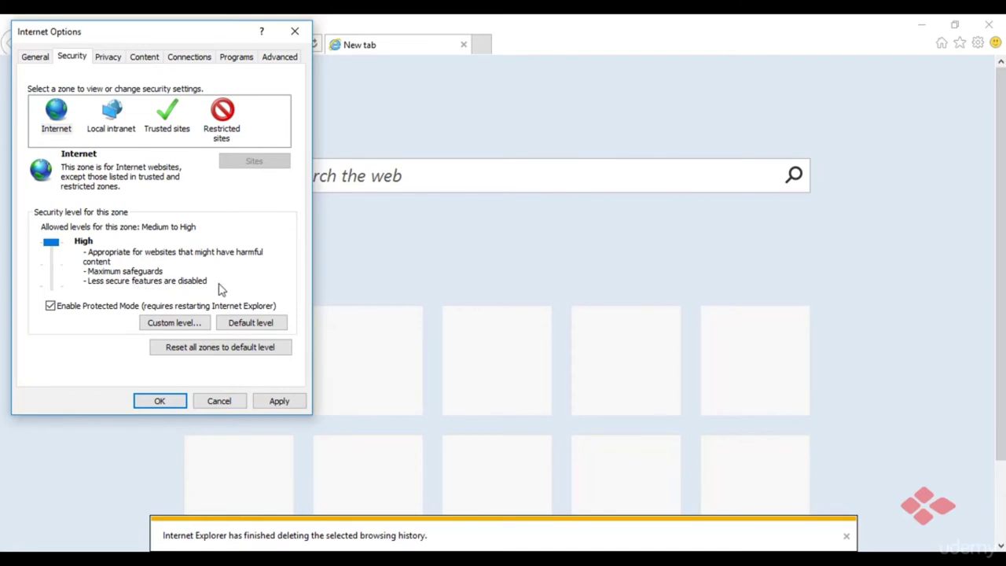
left_click(276, 406)
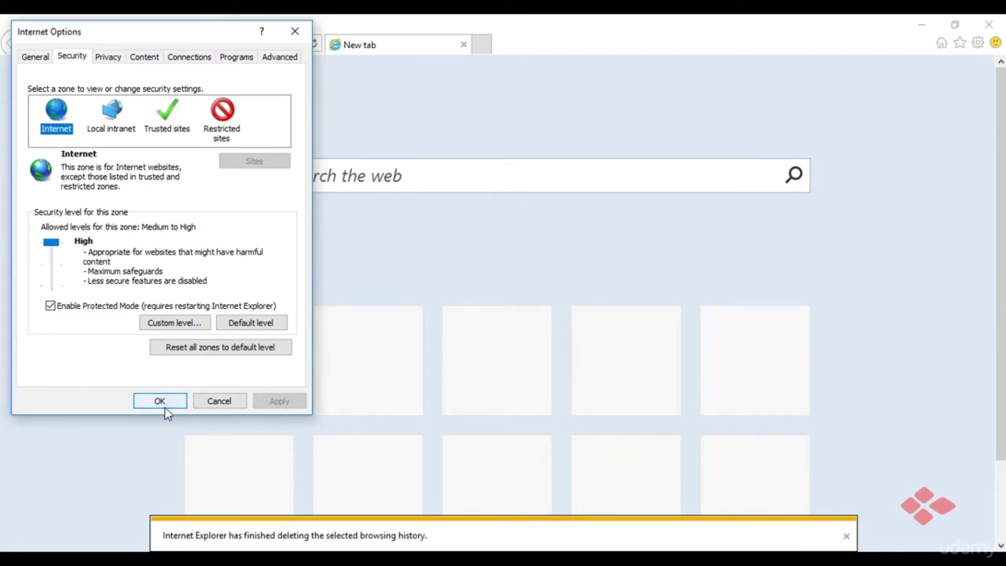
Step: Review the per-site and advanced cookie privacy settings, keep third-party cookies on Accept, and confirm the Internet options
left_click(114, 62)
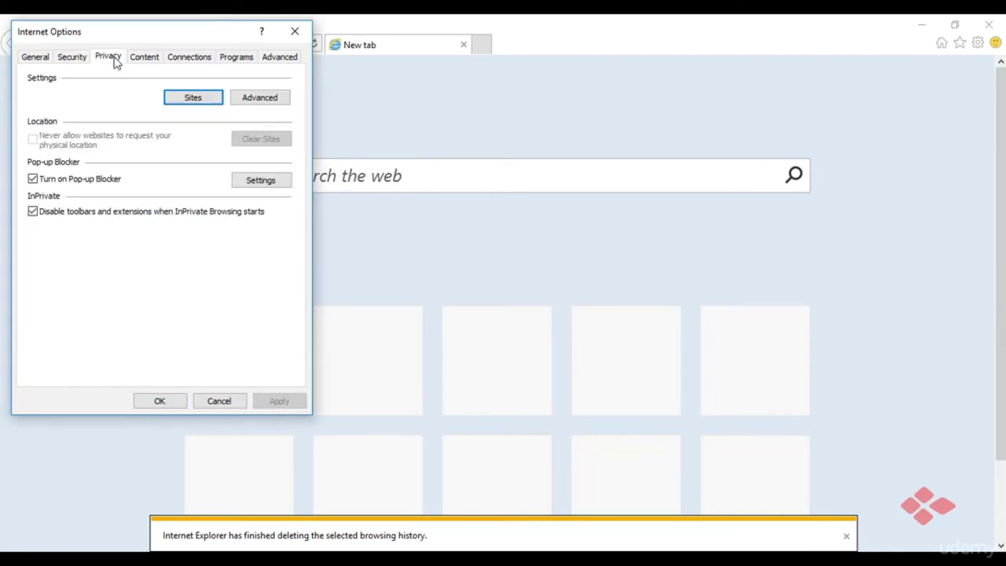
left_click(207, 100)
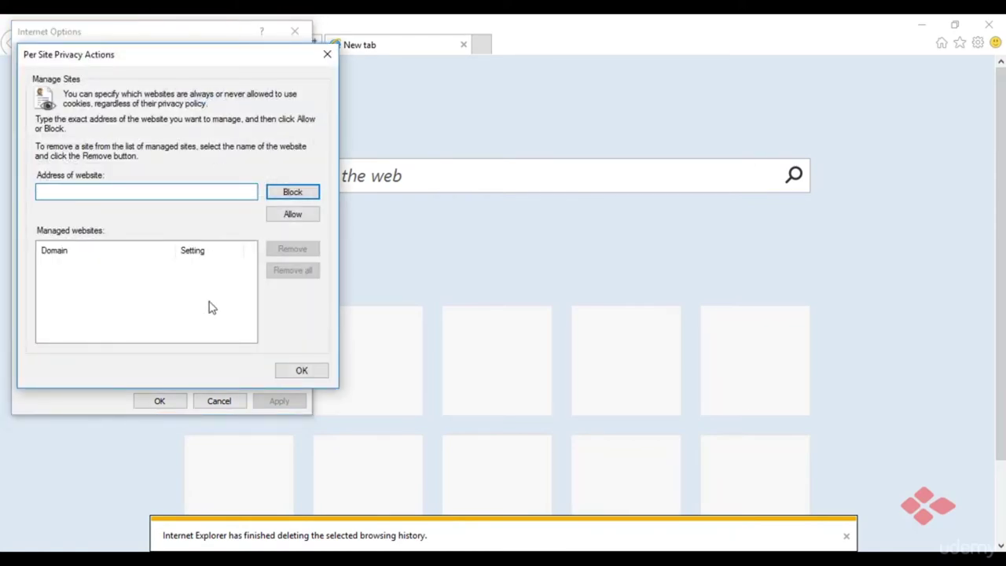
left_click(300, 374)
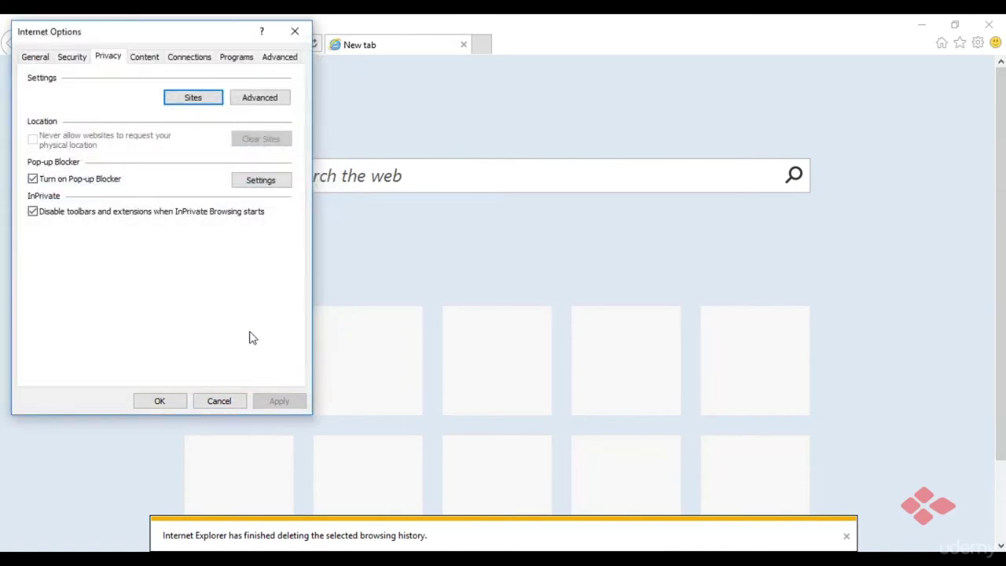
left_click(261, 102)
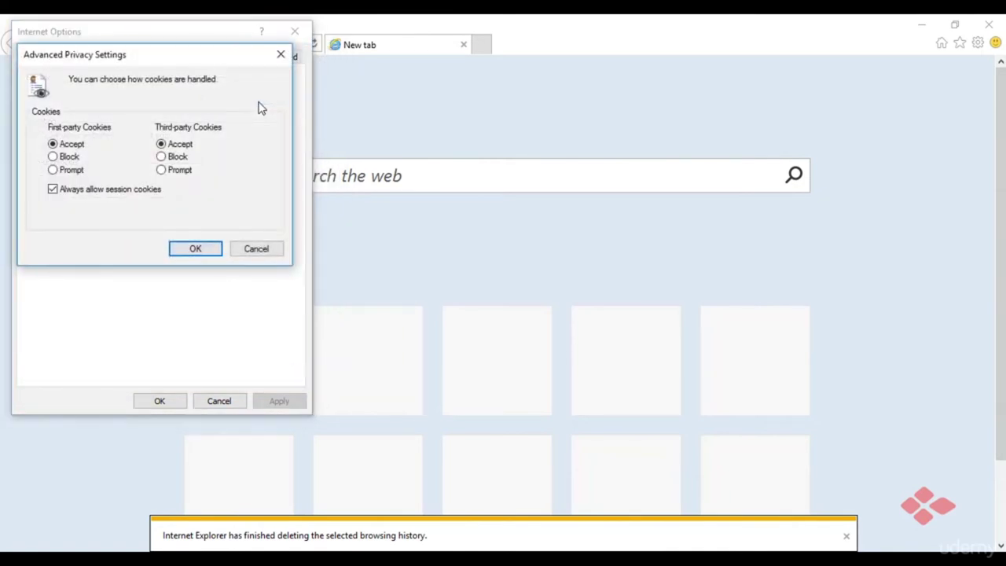
left_click(160, 145)
left_click(188, 249)
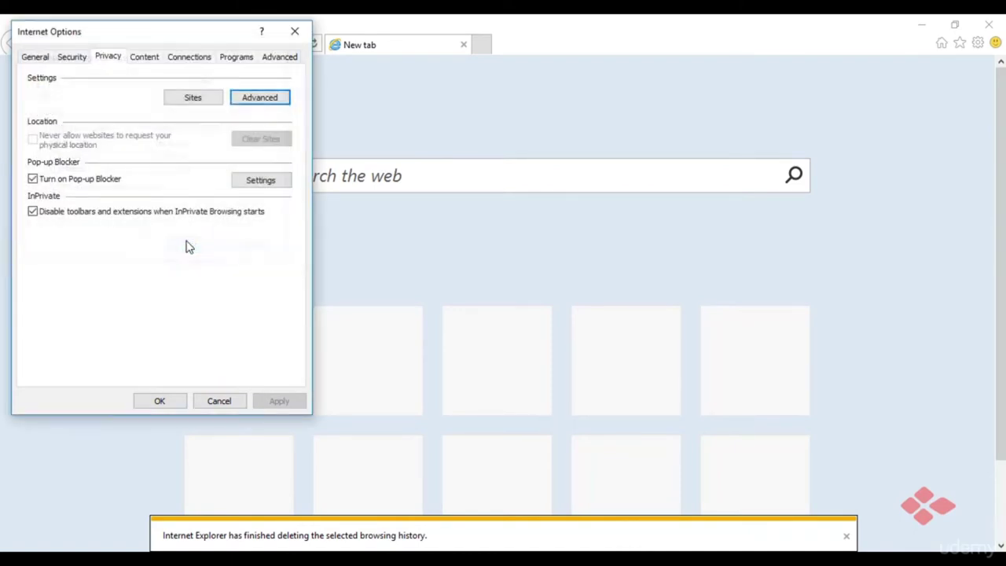
left_click(160, 403)
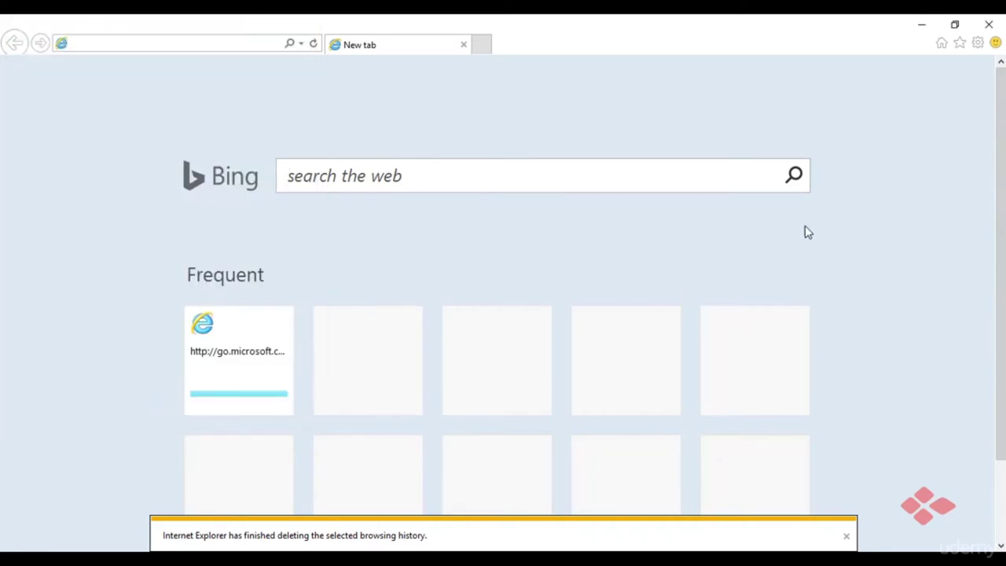
Step: Open a new InPrivate Browsing window in Internet Explorer
left_click(982, 42)
mouse_move(919, 112)
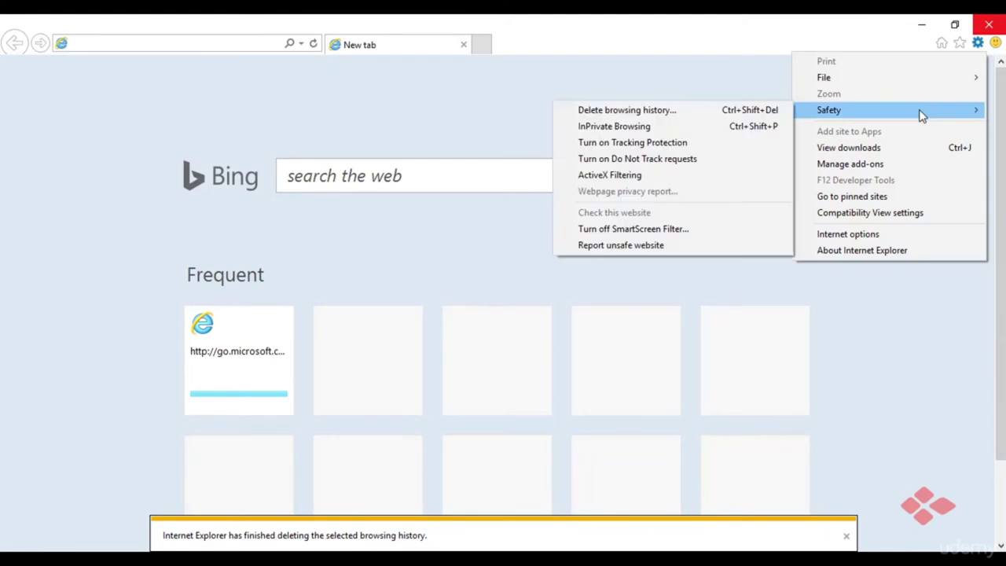
left_click(704, 129)
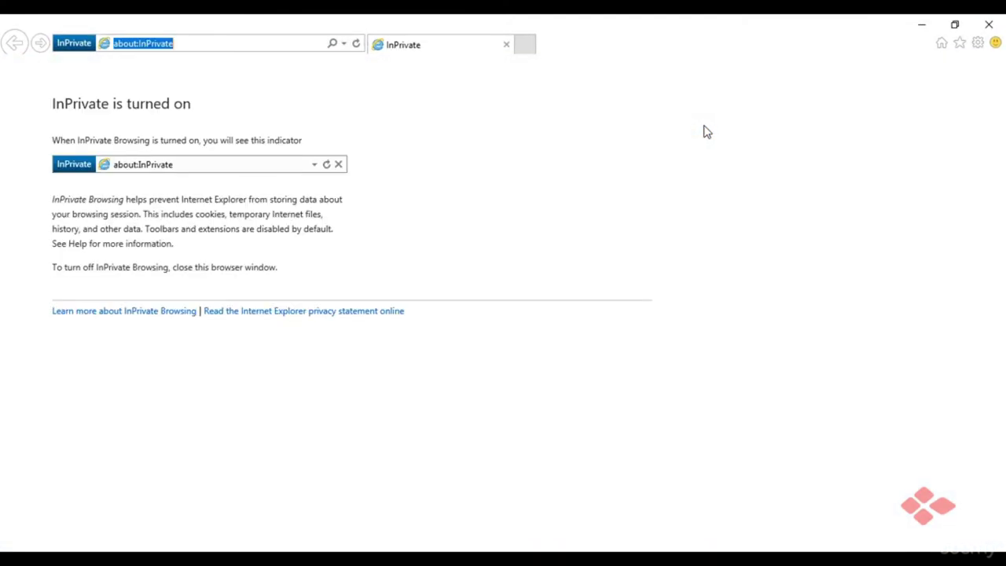
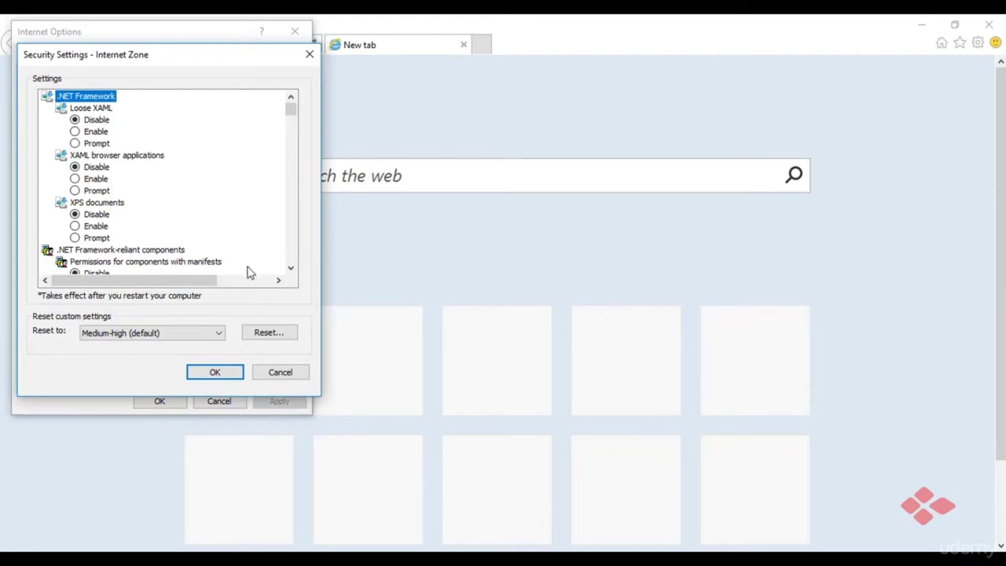
Step: Examine the Internet zone's custom security settings from .NET Framework through to User Authentication, and accept them
left_click(290, 268)
left_click(291, 268)
left_click(291, 268)
left_click(291, 268)
left_click(291, 268)
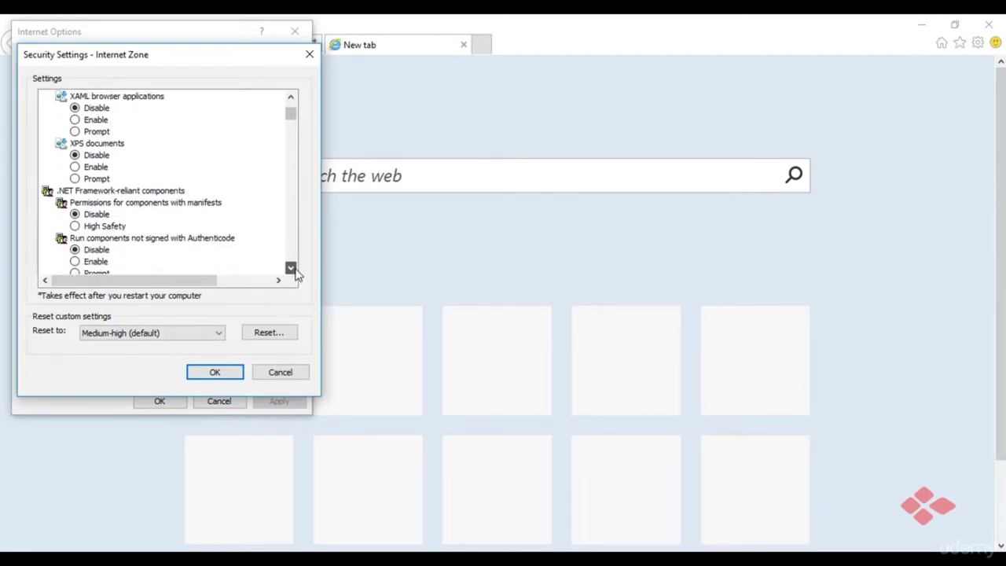
left_click(291, 268)
left_click(291, 268)
left_click(291, 268)
left_click(291, 269)
left_click(291, 268)
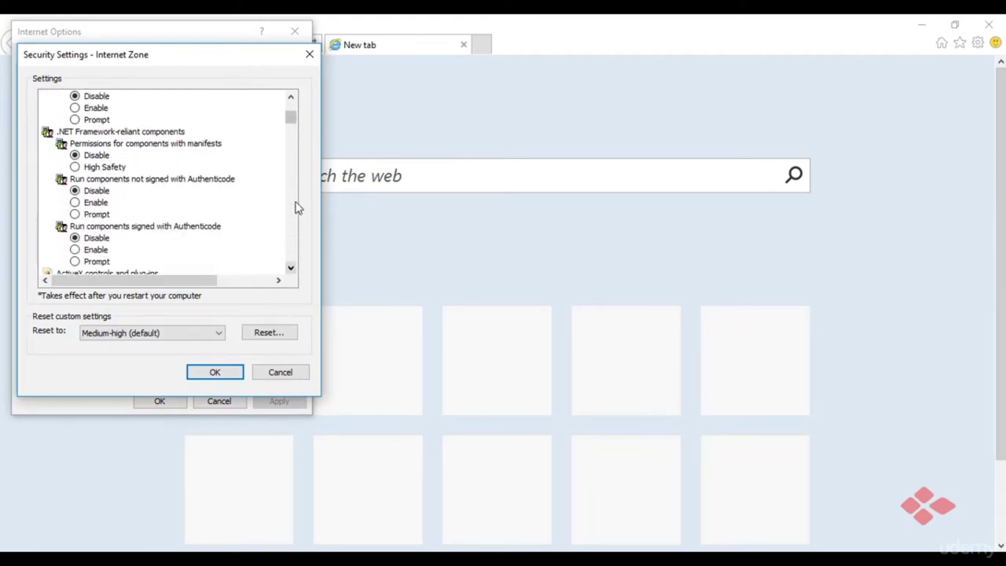
left_click_drag(296, 118, 304, 252)
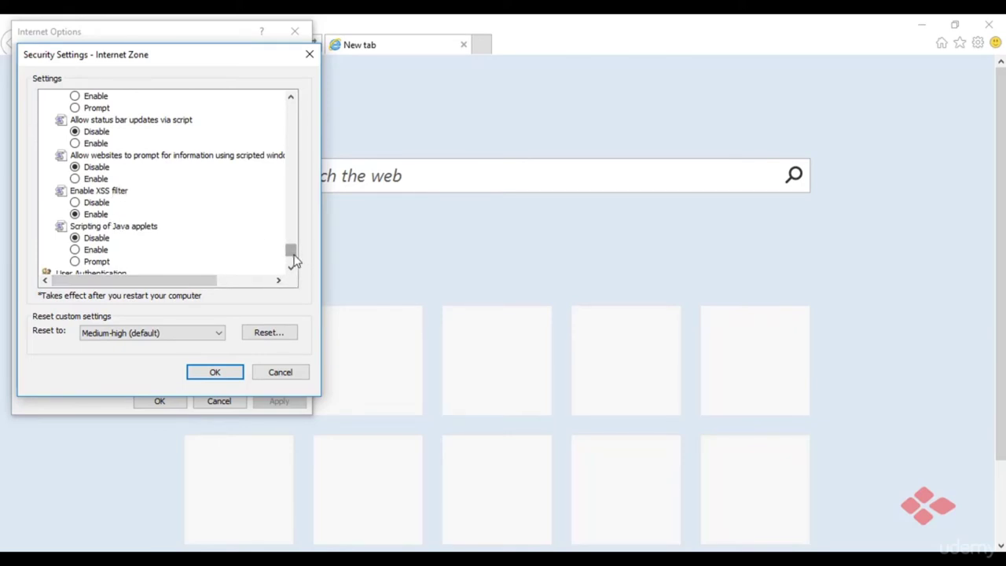
scroll(292, 264, "down", 2)
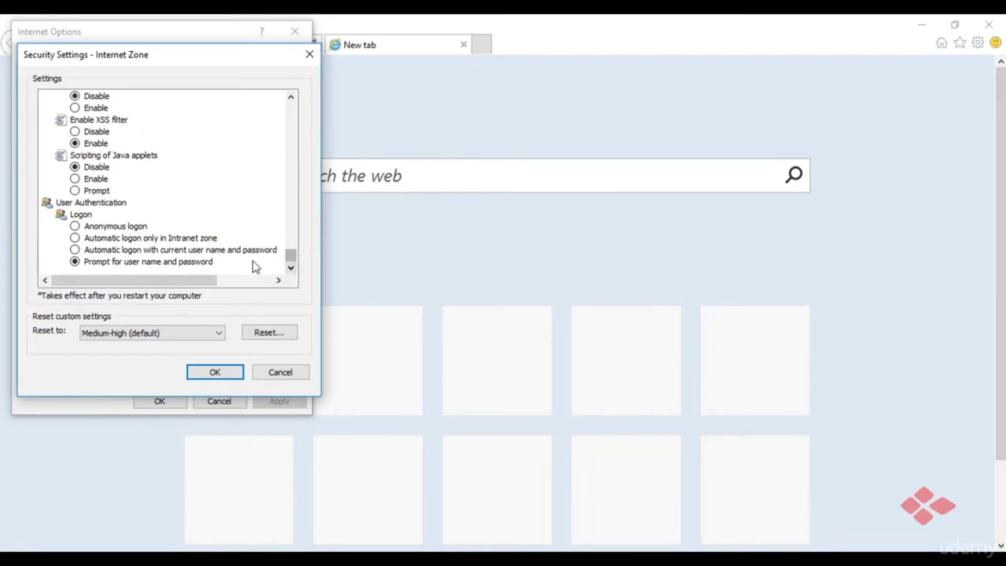
left_click(215, 373)
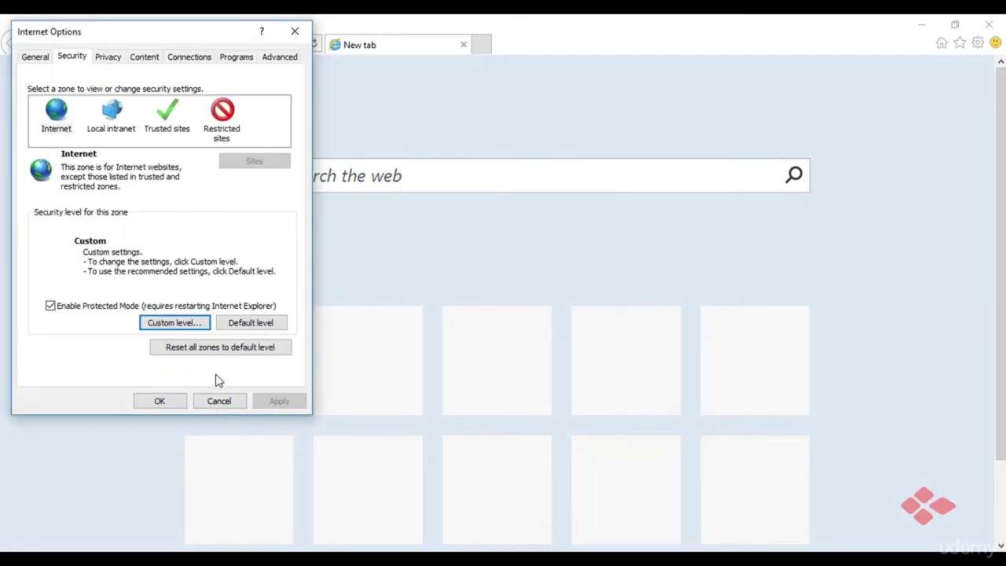
Step: Reopen the Internet zone's custom level settings, choose High as the reset level, and confirm the dialog
left_click(176, 324)
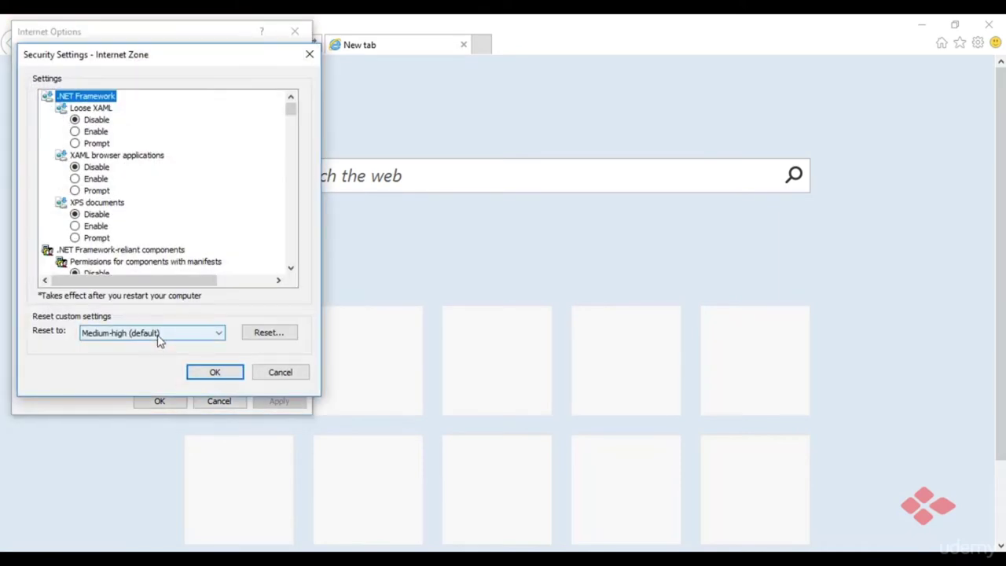
left_click(158, 337)
left_click(153, 349)
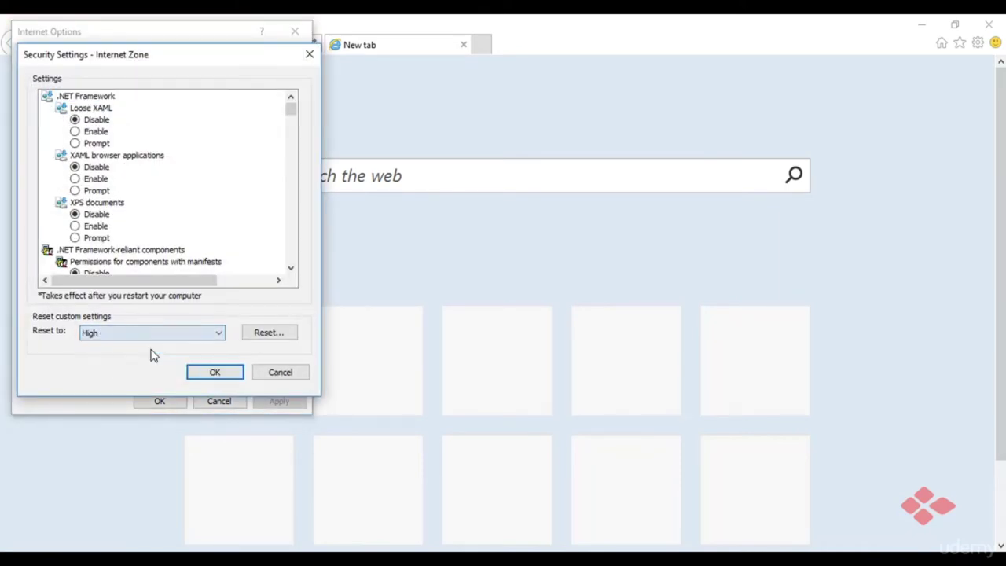
left_click(231, 372)
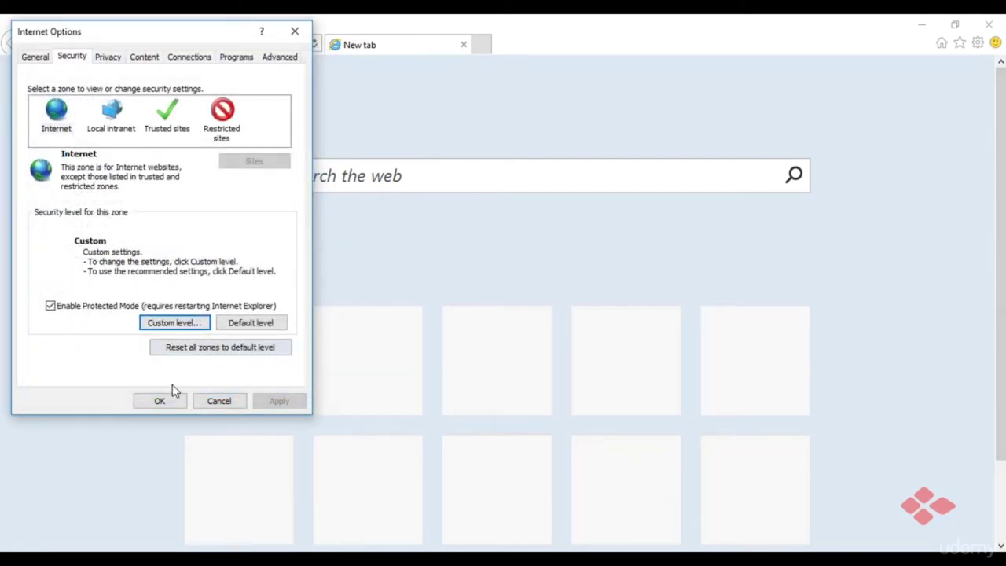
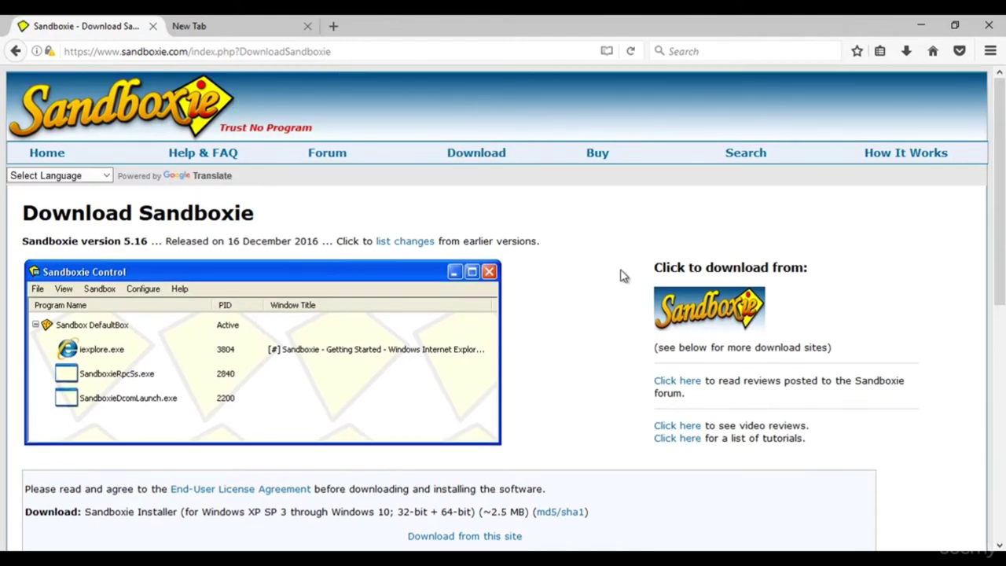
Step: Download SandboxieInstall.exe from the Sandboxie download page and save the file
left_click(696, 314)
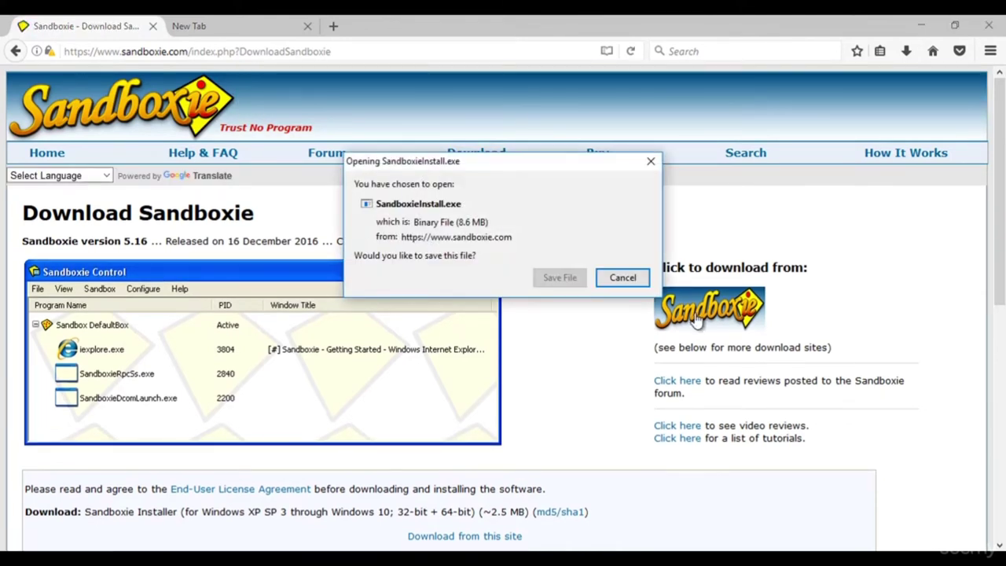
left_click(559, 277)
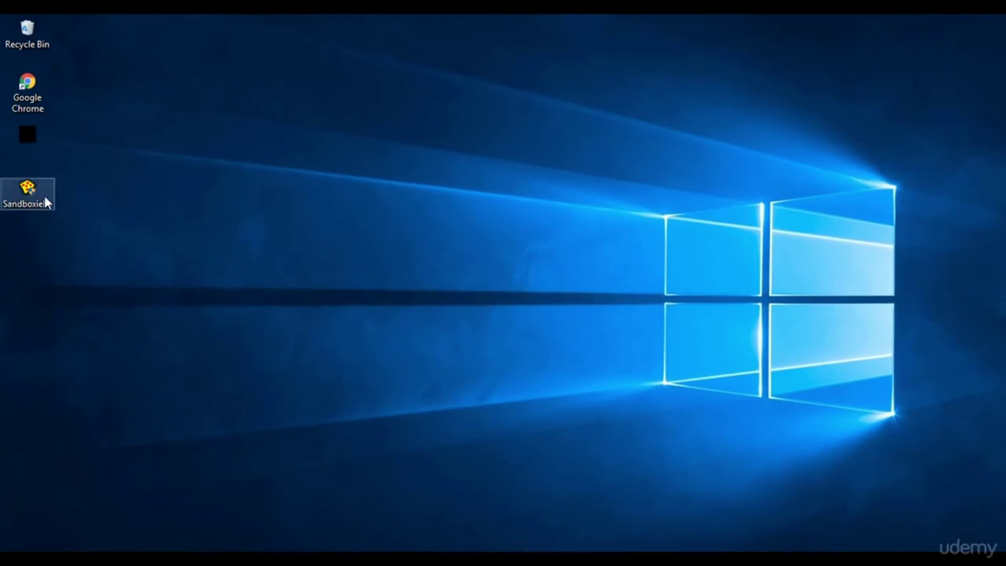
Step: Run the Sandboxie installer from the desktop in English, overwriting (upgrading) the existing installation
left_click(45, 201)
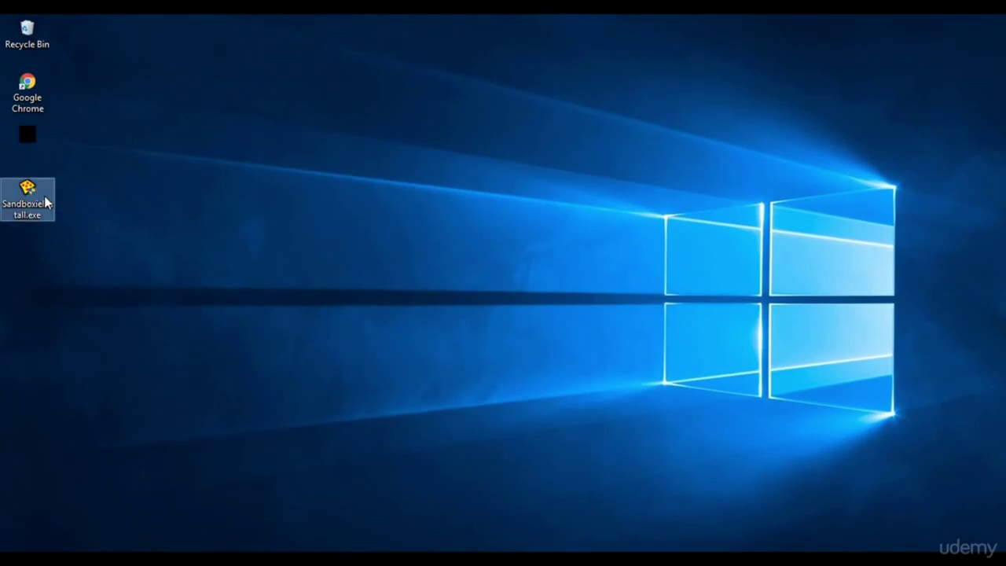
double_click(44, 202)
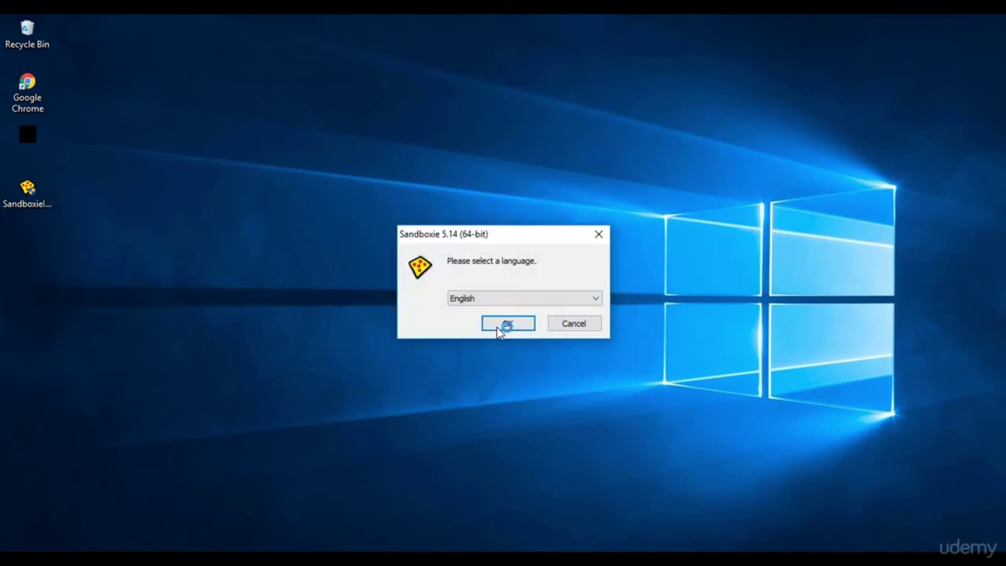
left_click(503, 324)
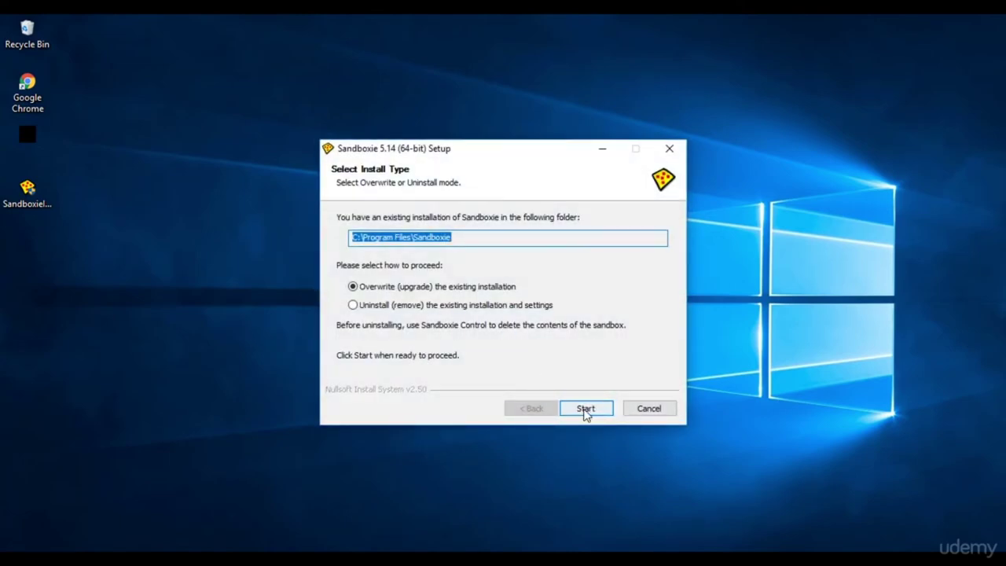
left_click(586, 410)
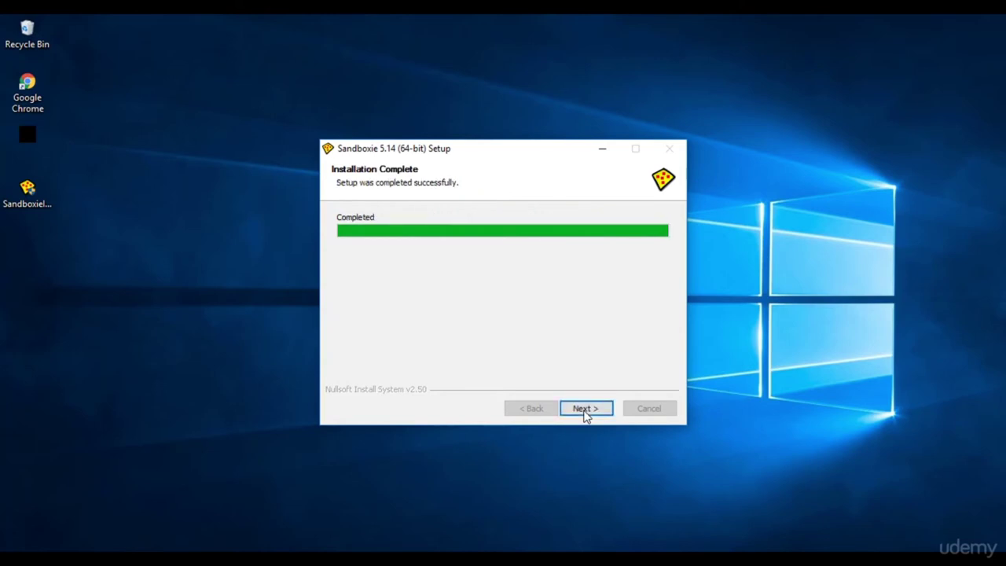
Step: Complete the Sandboxie installation, including its driver, and apply the compatibility settings for the detected software applications
left_click(585, 409)
left_click(585, 410)
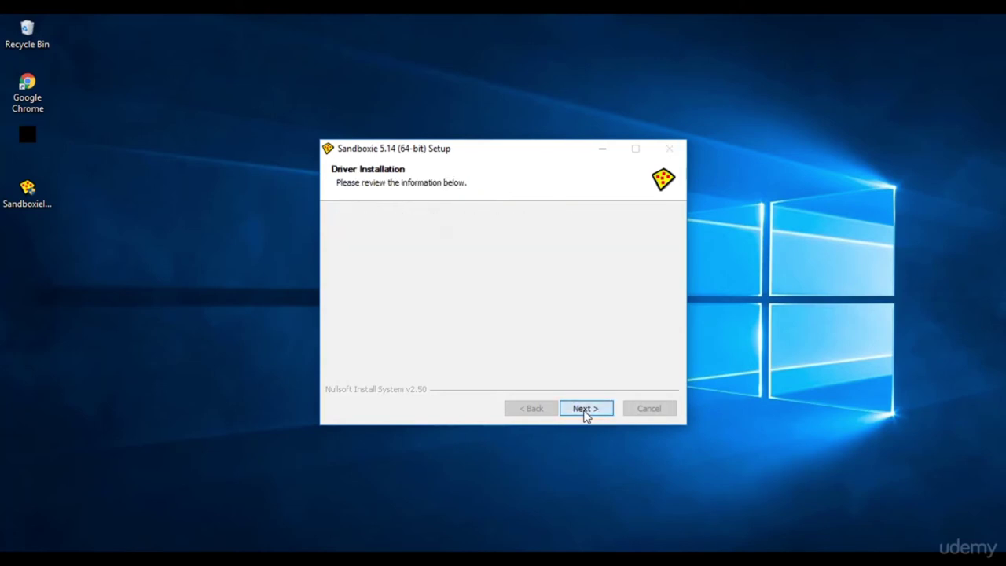
left_click(585, 410)
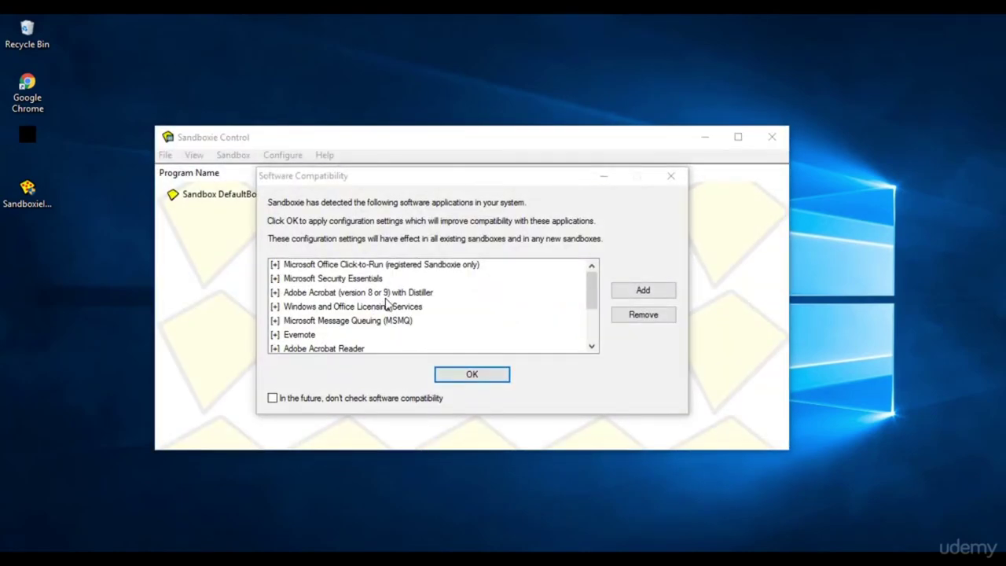
left_click(474, 376)
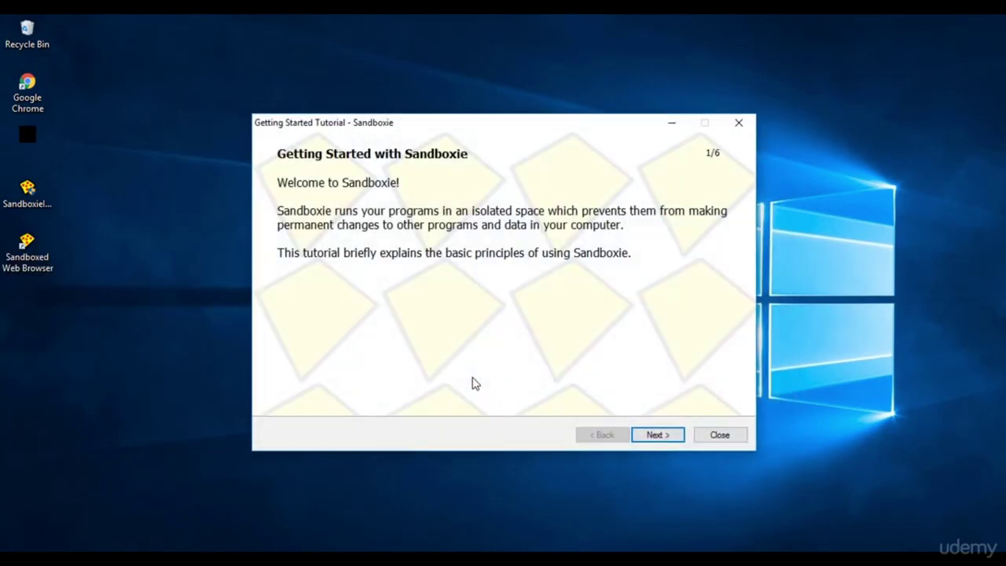
Step: Go through the Getting Started tutorial to its end and hide the Sandboxie Control window
left_click(641, 441)
left_click(640, 441)
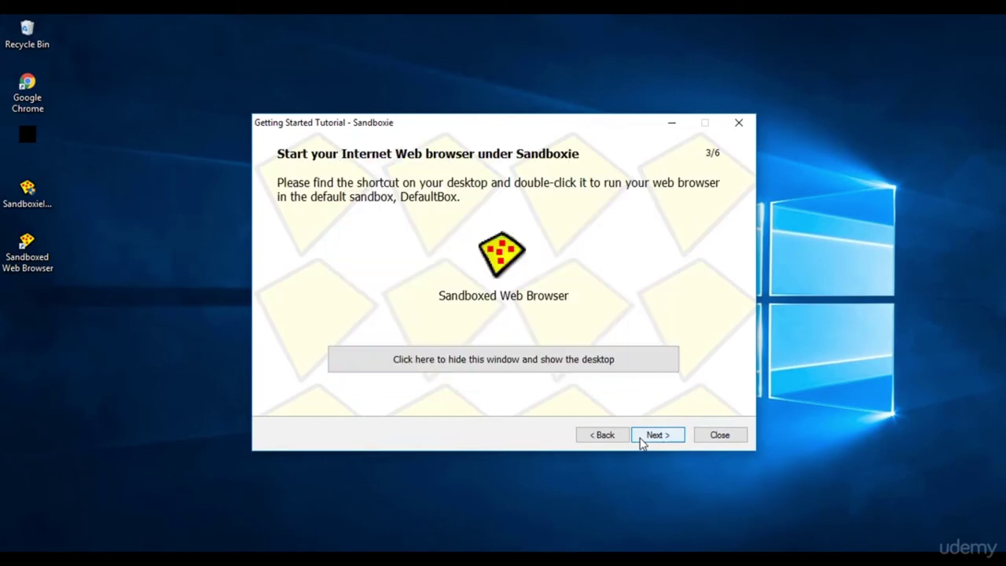
left_click(641, 439)
left_click(641, 439)
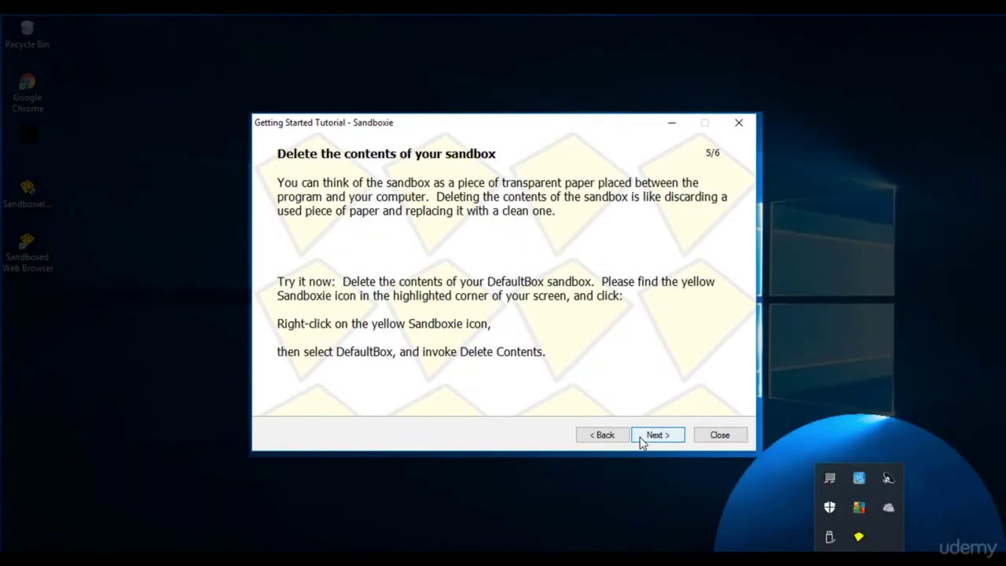
left_click(641, 439)
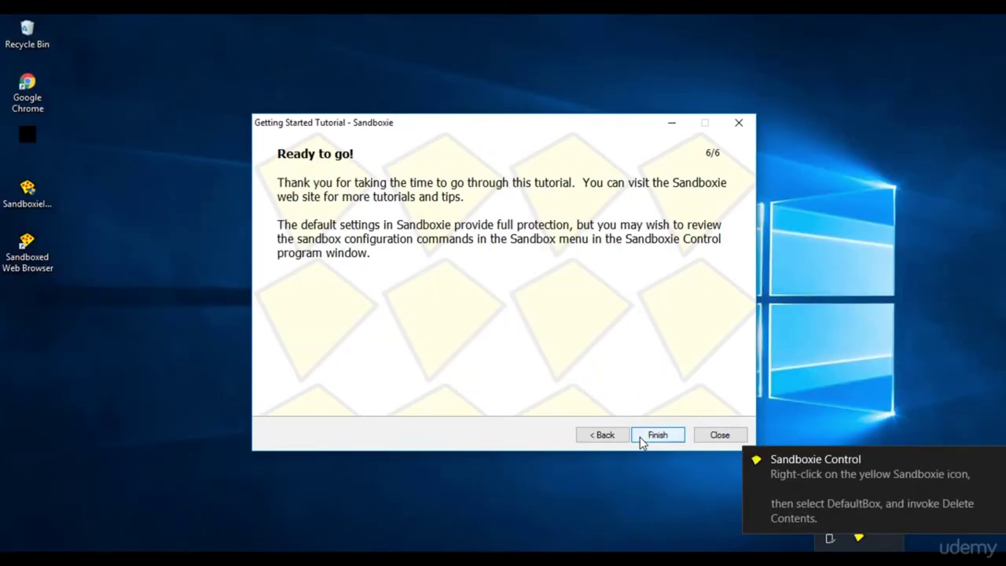
left_click(641, 438)
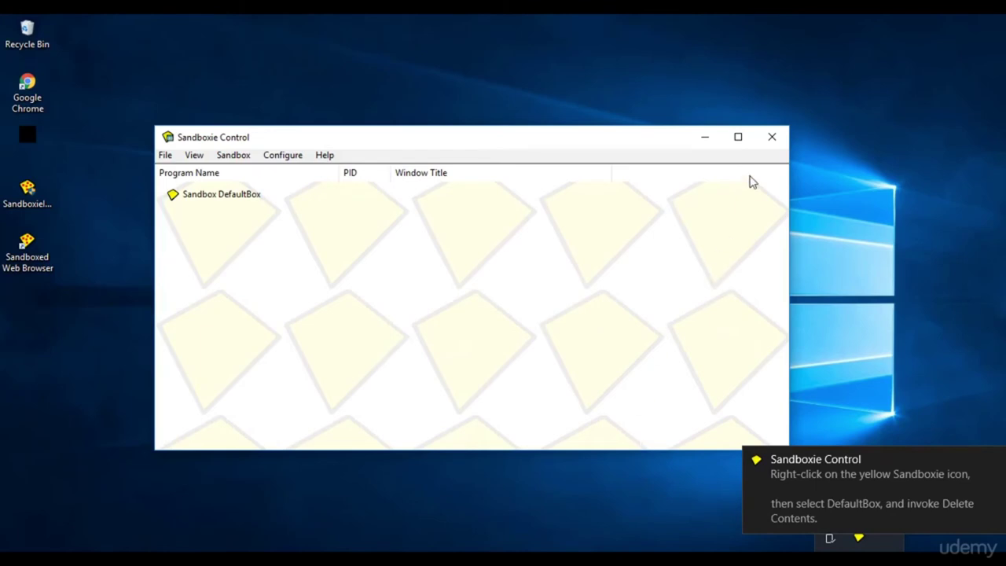
left_click(772, 138)
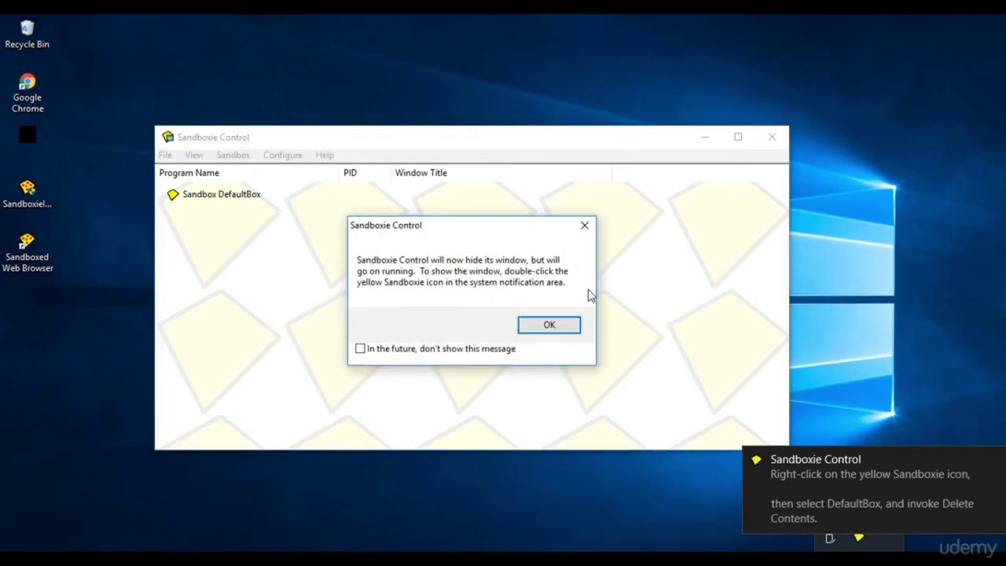
left_click(550, 325)
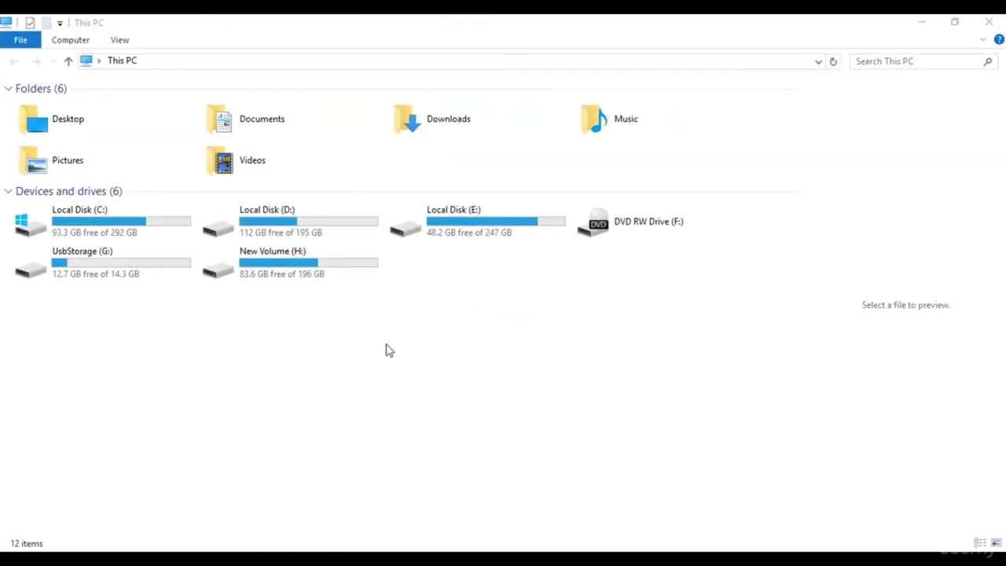
Step: Open the UsbStorage (G:) drive sandboxed in DefaultBox and restore its window to a smaller size
left_click(149, 275)
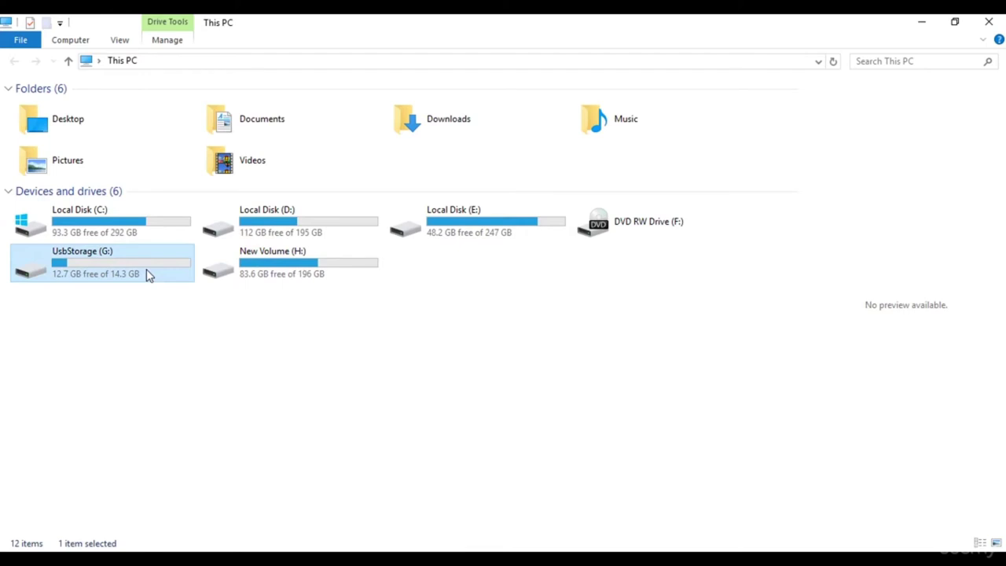
right_click(150, 275)
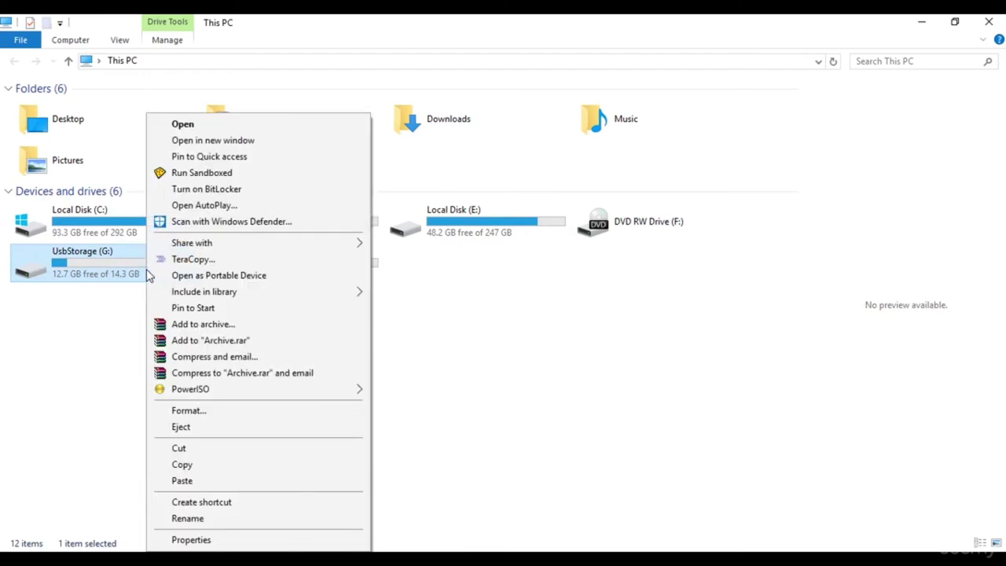
left_click(193, 174)
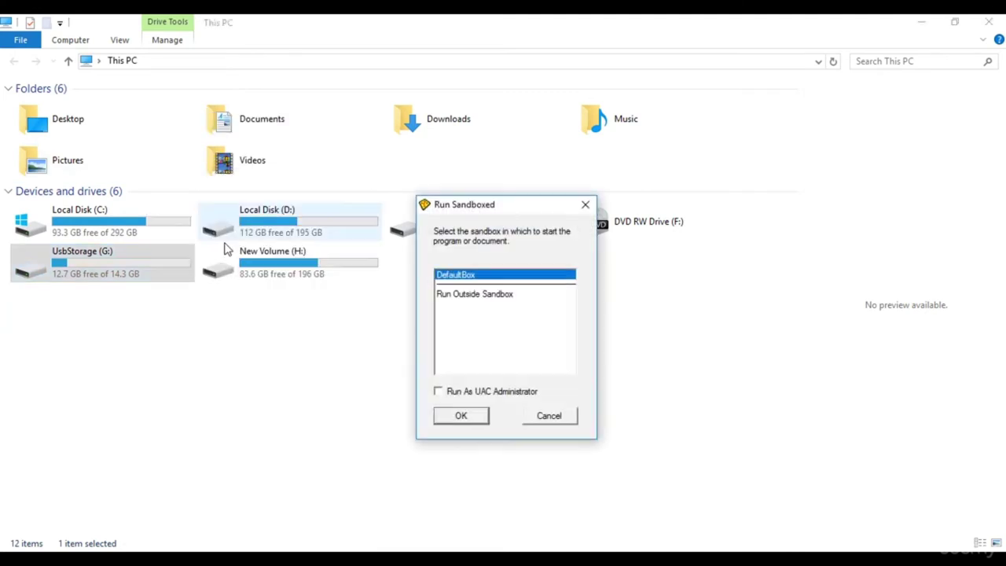
left_click(462, 416)
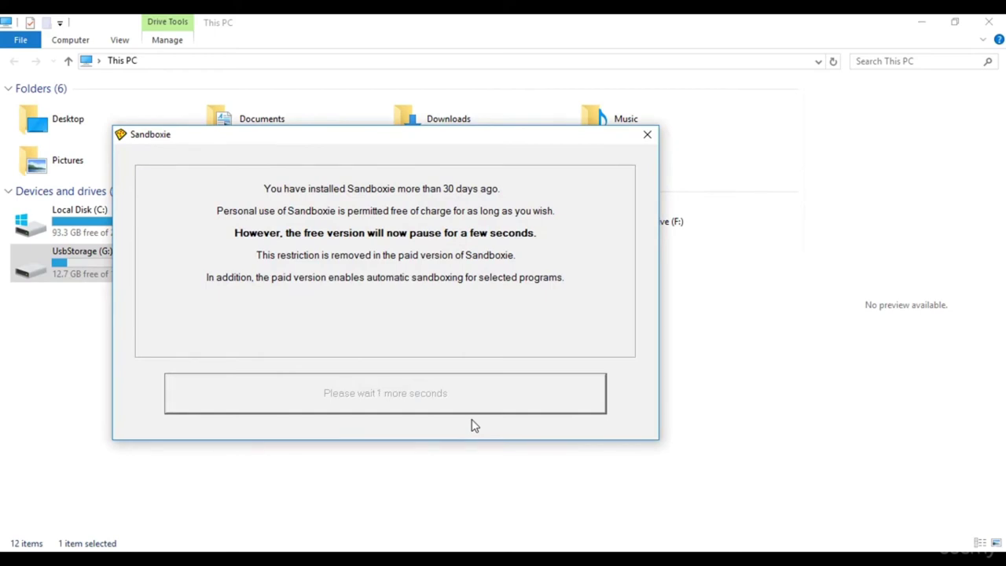
left_click(448, 405)
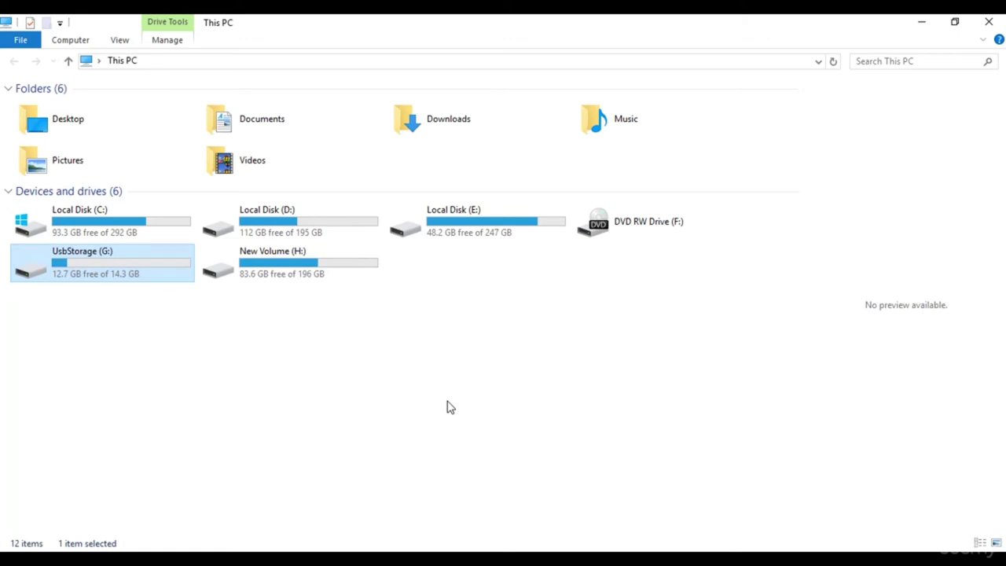
key("Return")
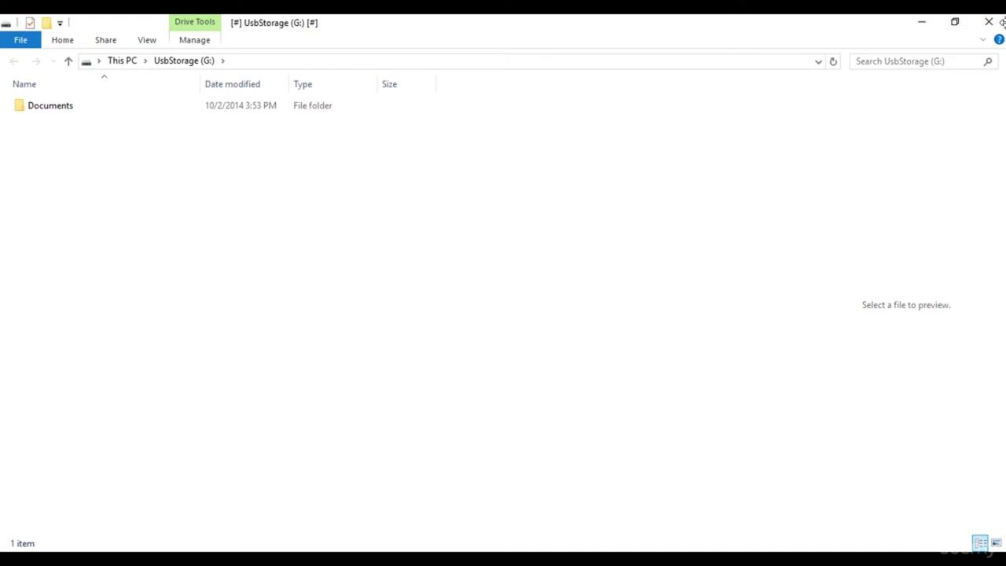
left_click(965, 21)
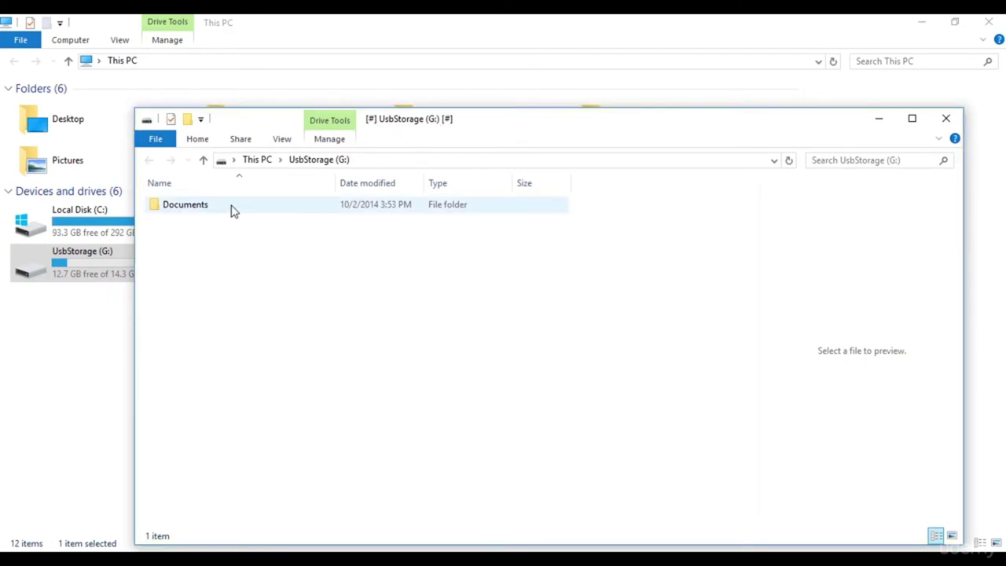
Step: Create a folder named "test directory" in the sandboxed drive's Documents folder and close the sandboxed window
left_click(203, 215)
double_click(203, 214)
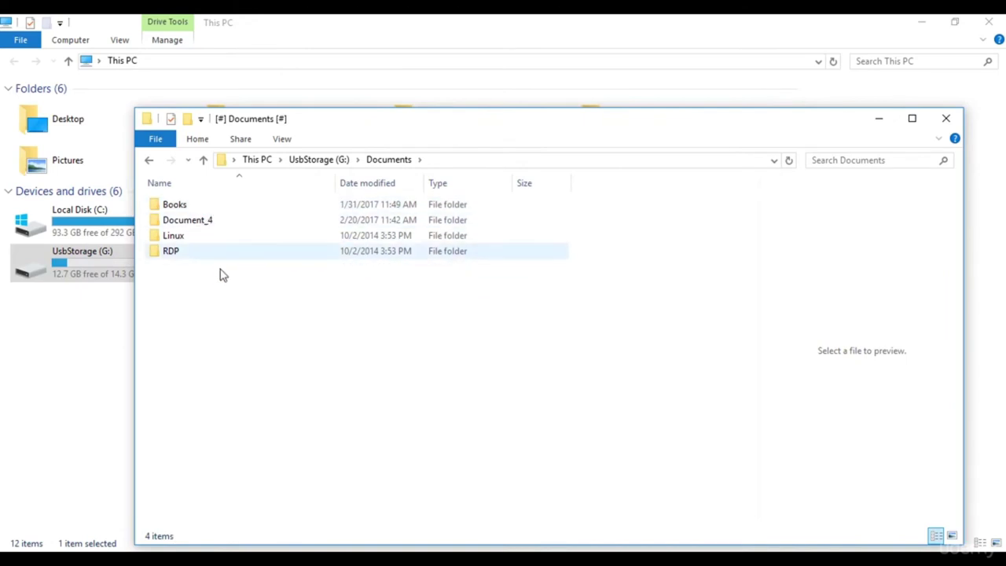
right_click(223, 302)
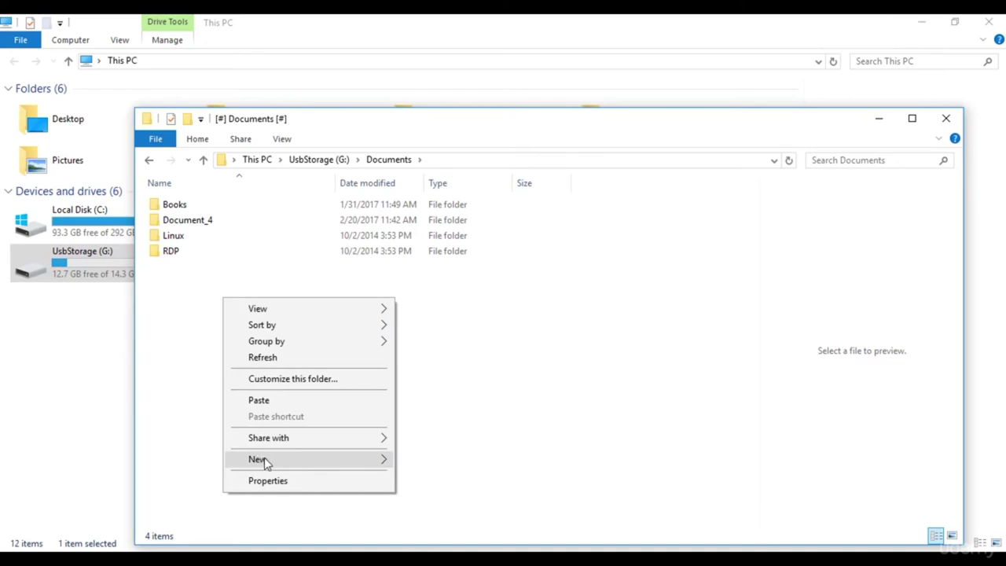
mouse_move(366, 463)
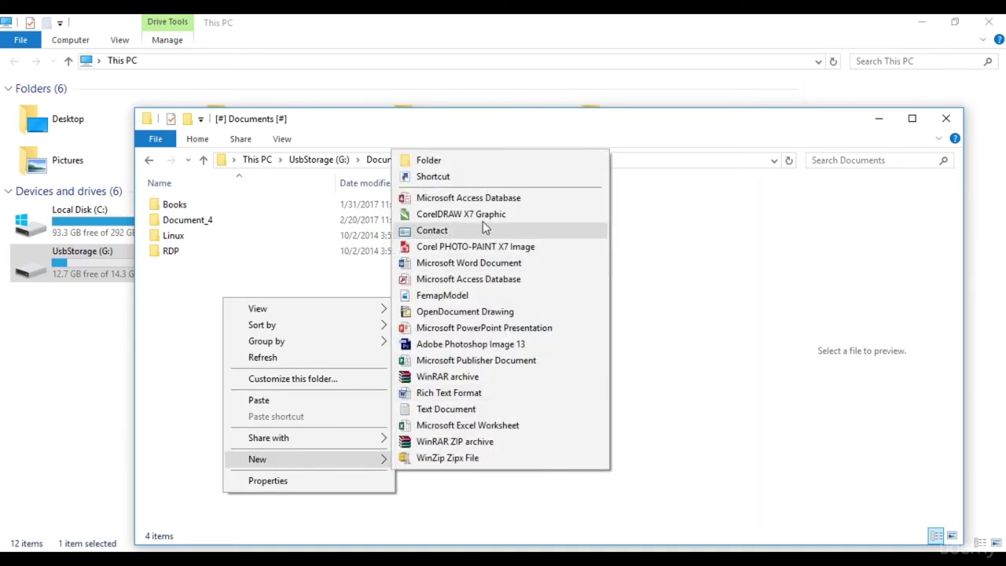
left_click(485, 165)
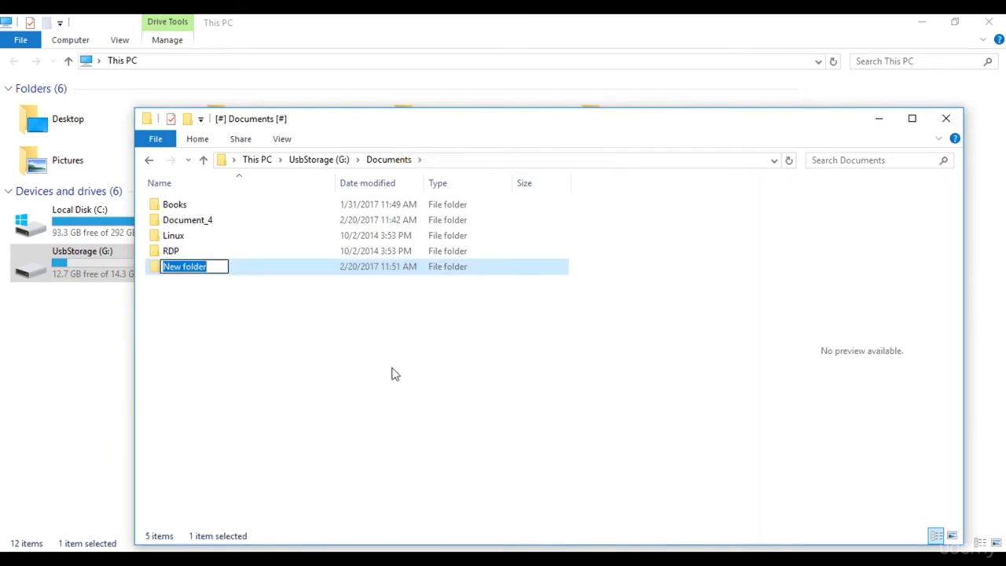
type("test")
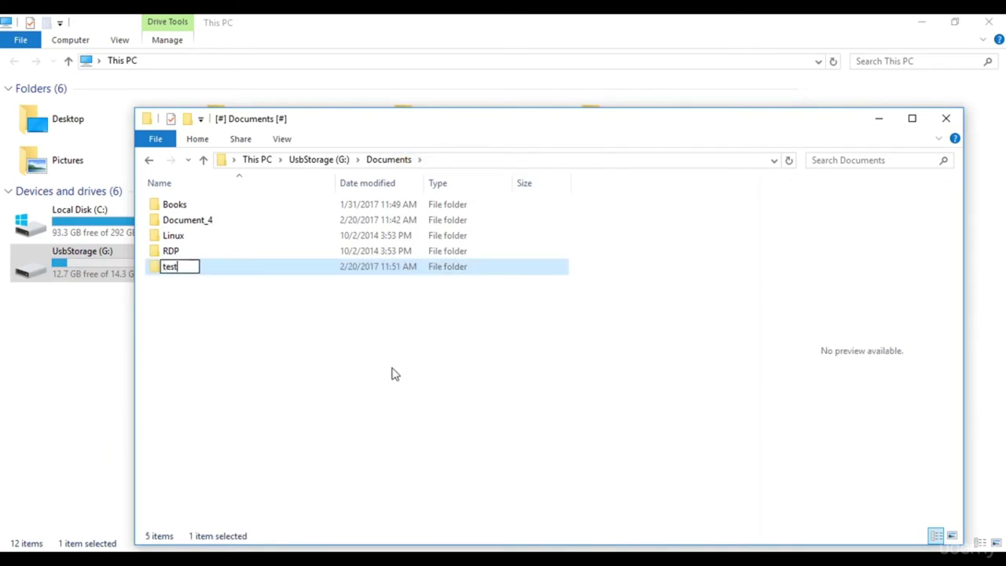
type(" directory")
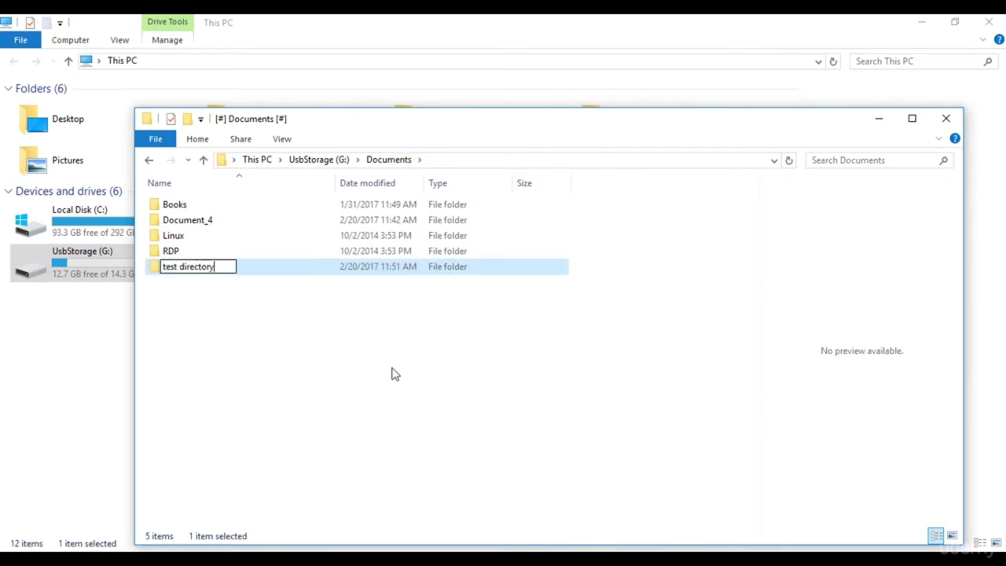
key("Return")
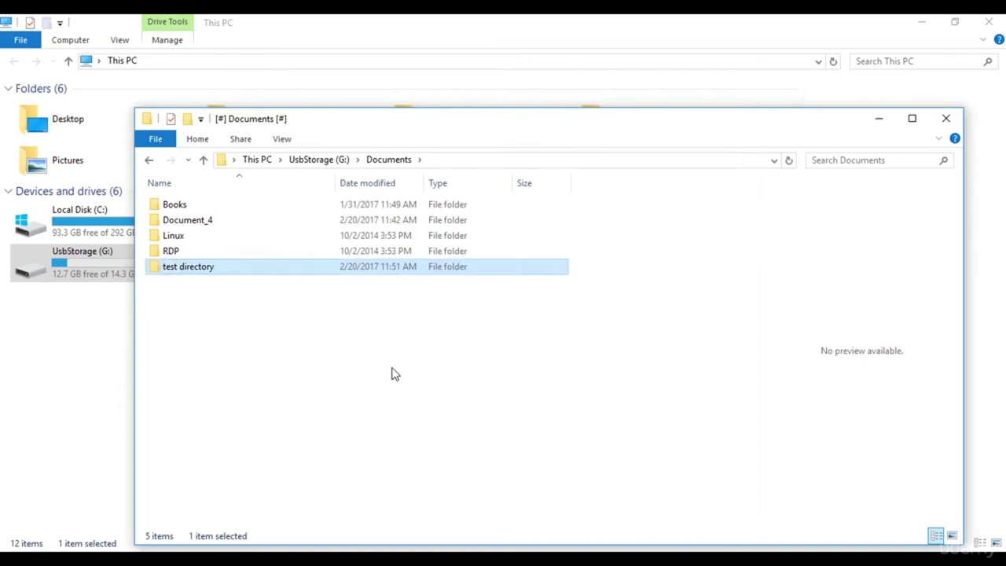
left_click(954, 127)
left_click(471, 362)
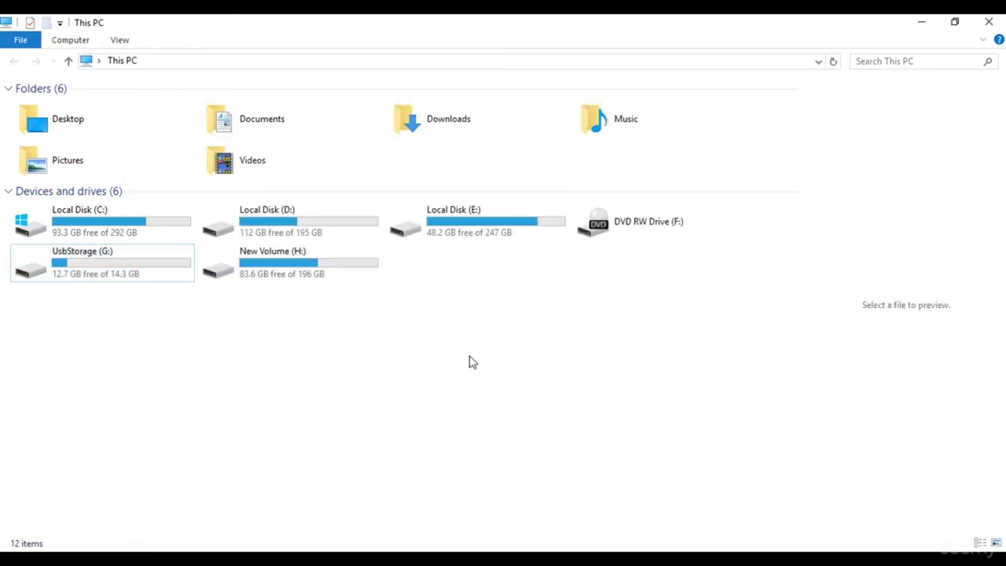
Step: Check the Documents folder on UsbStorage (G:) outside the sandbox for the test directory folder, and return to This PC
double_click(153, 266)
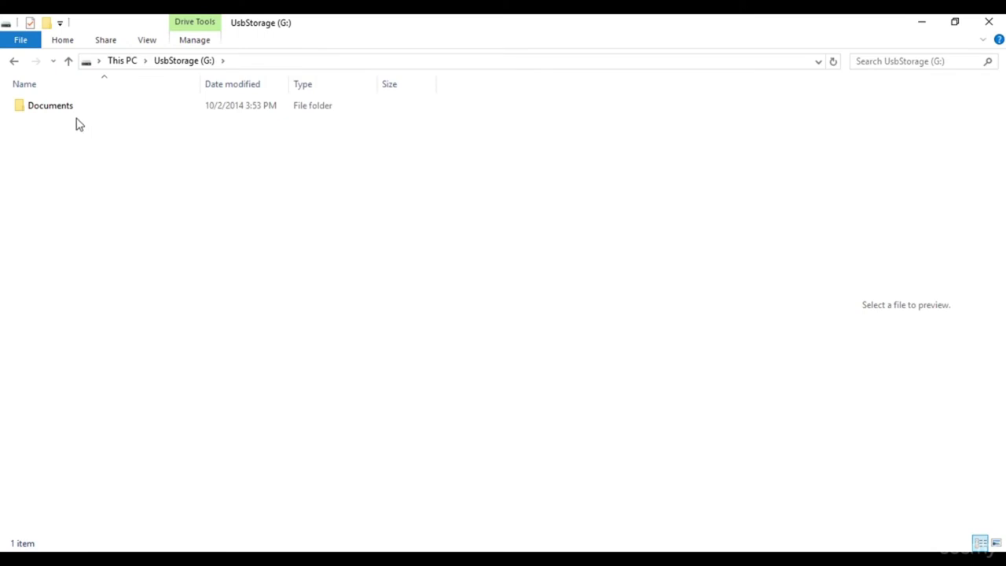
double_click(67, 111)
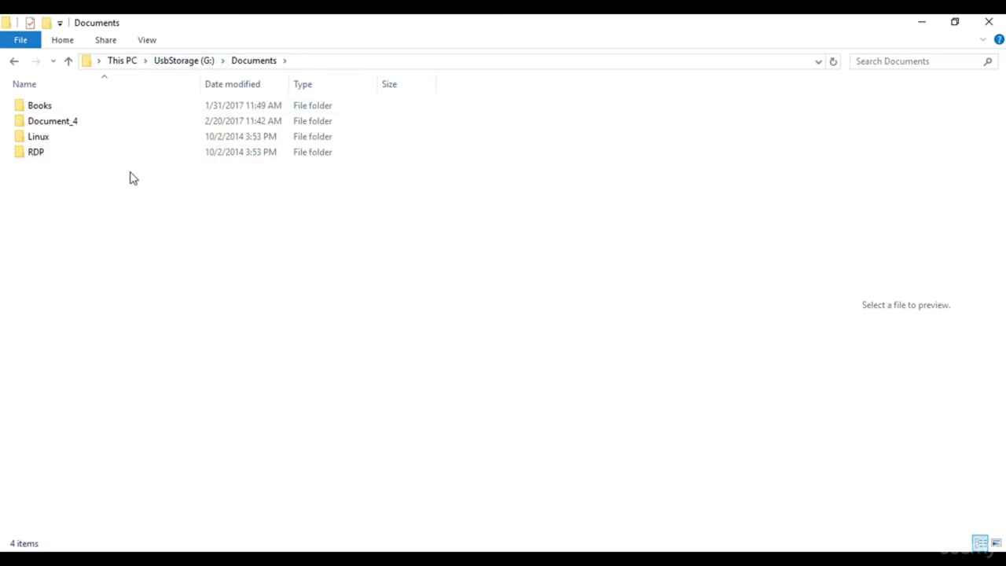
left_click(175, 63)
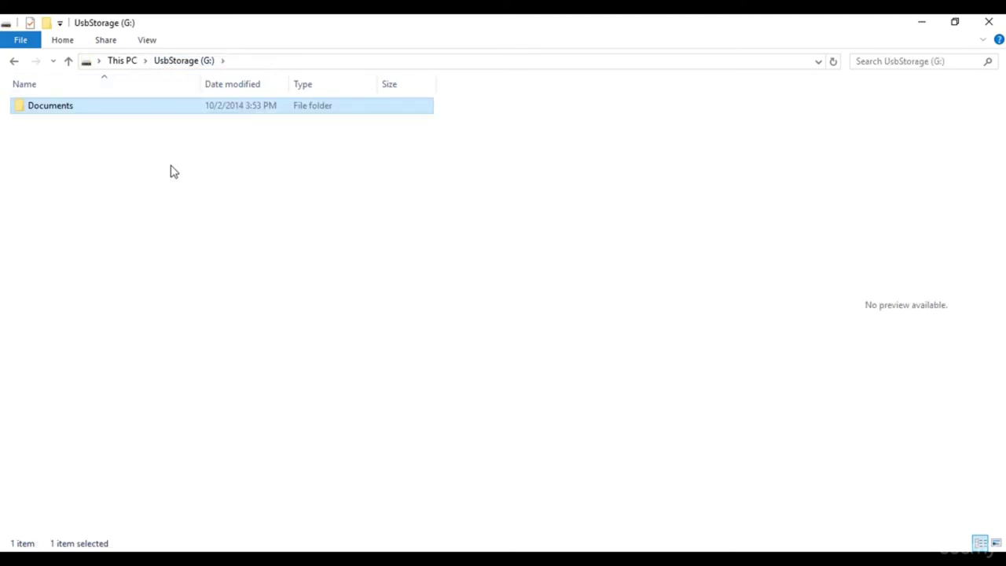
left_click(126, 62)
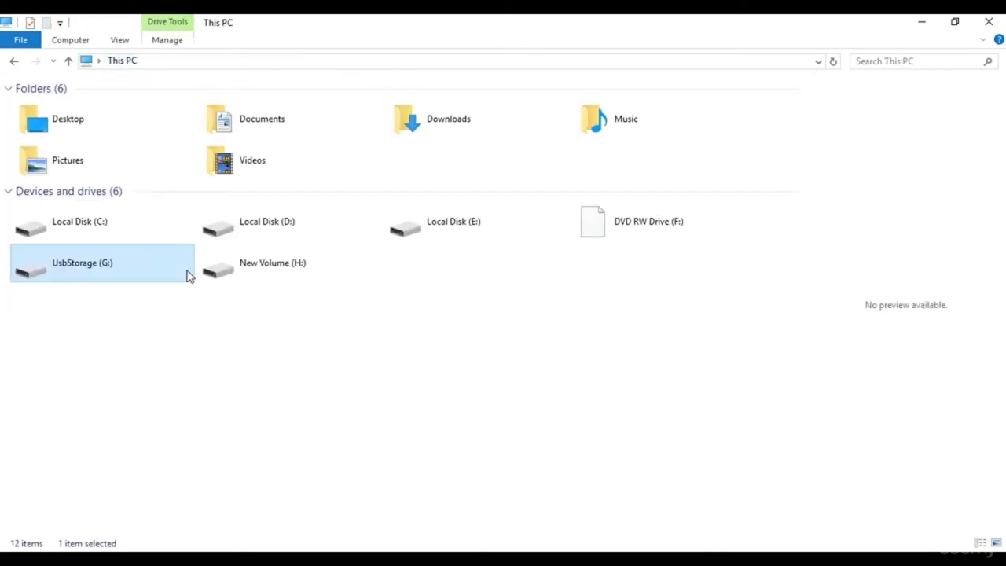
left_click(248, 330)
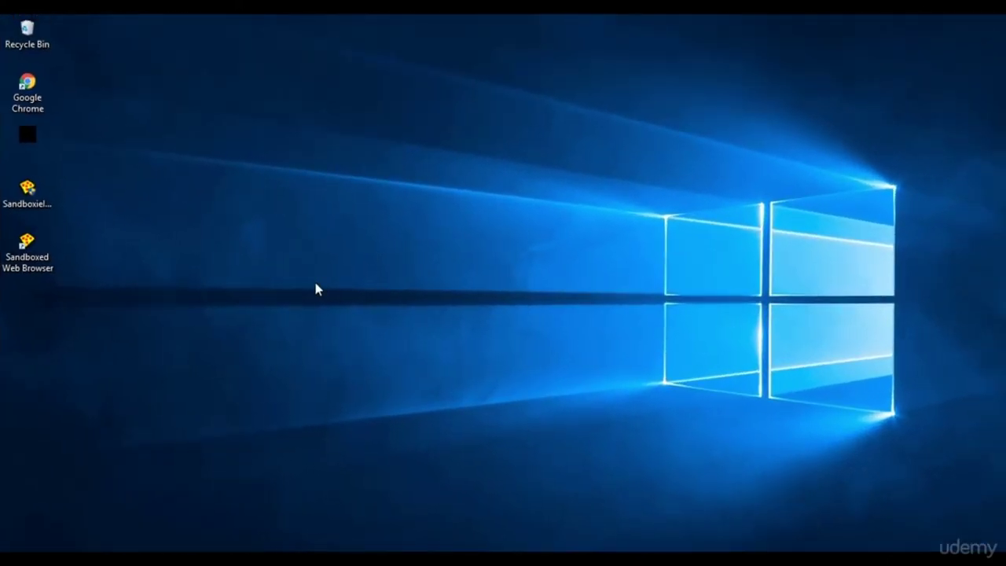
double_click(40, 250)
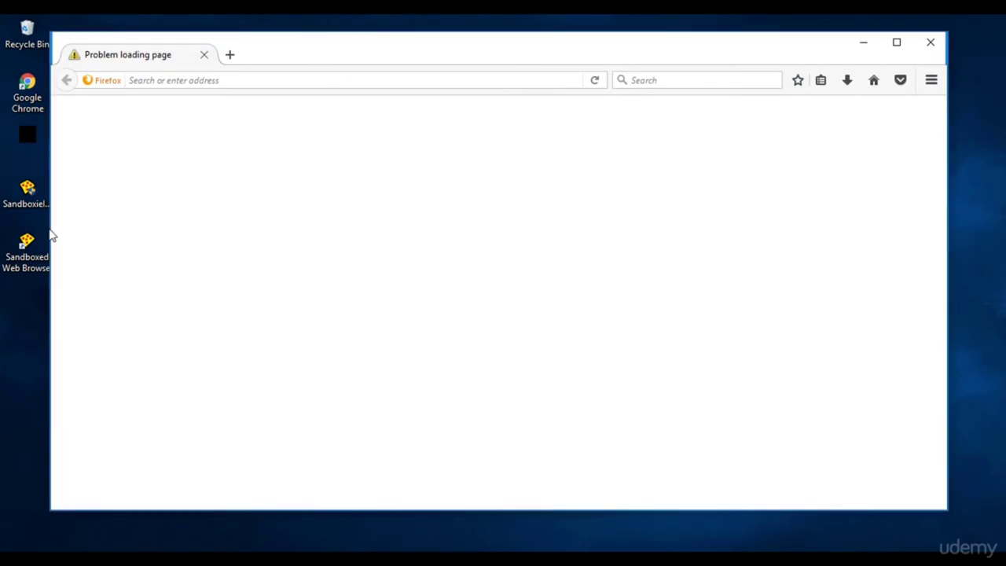
left_click(231, 79)
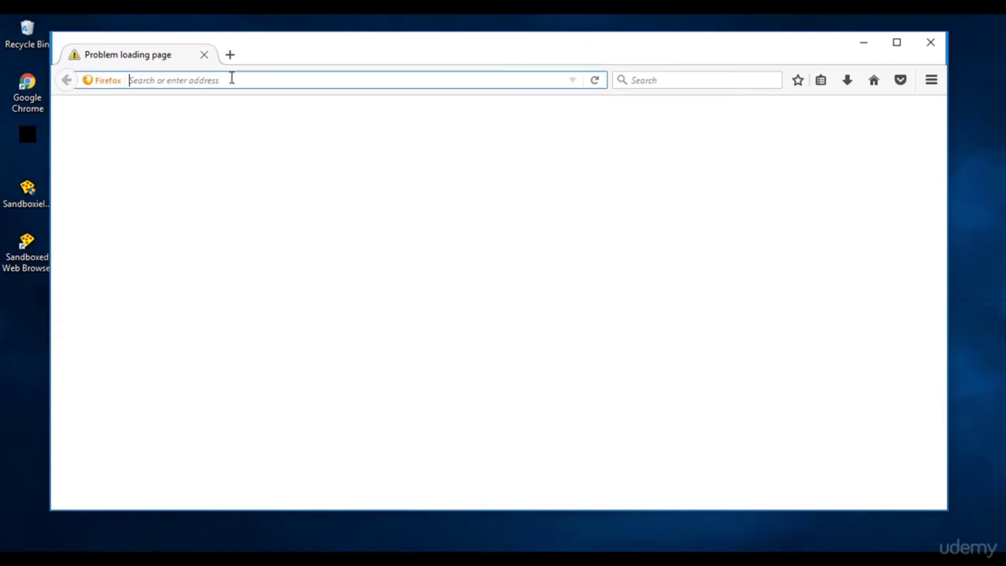
type("www.google.com/")
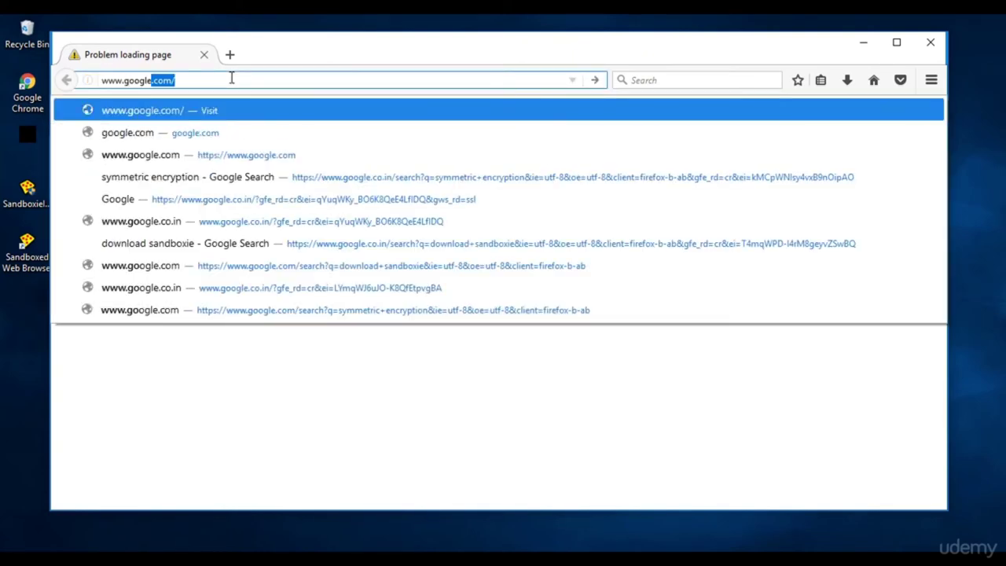
key("Return")
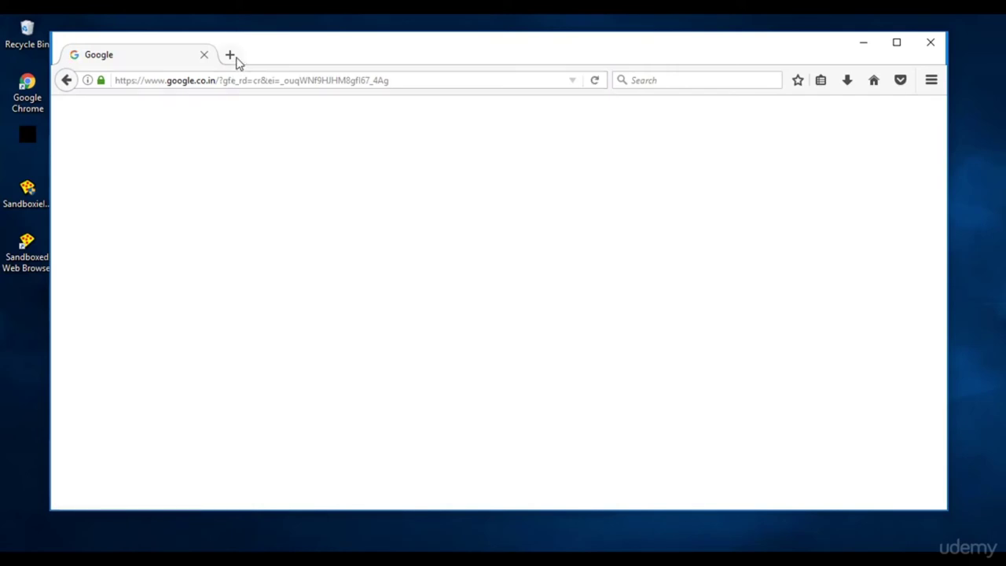
Step: Open a new tab in the sandboxed browser, switch back to the Google tab, and close the browser window
left_click(232, 55)
left_click(171, 59)
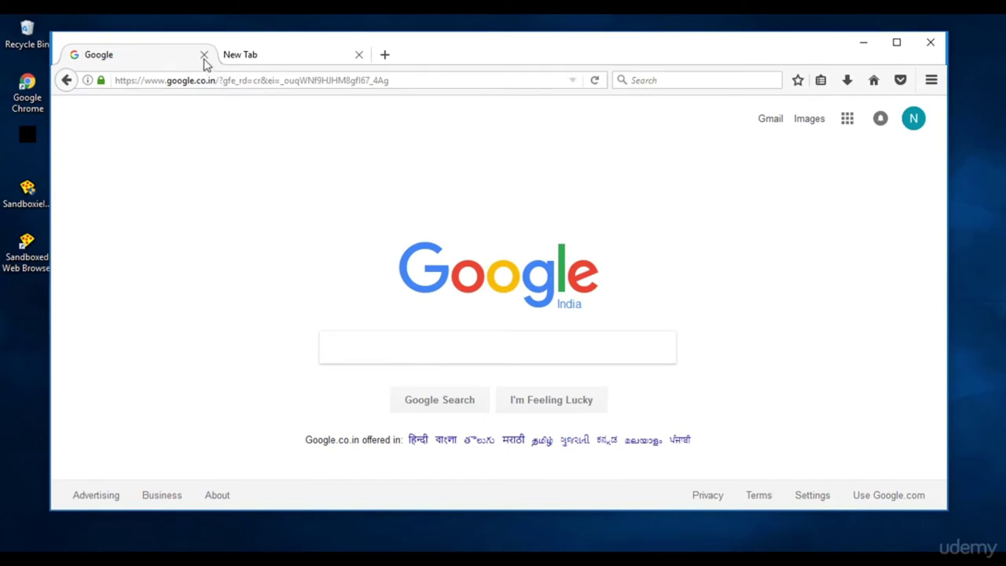
left_click(932, 44)
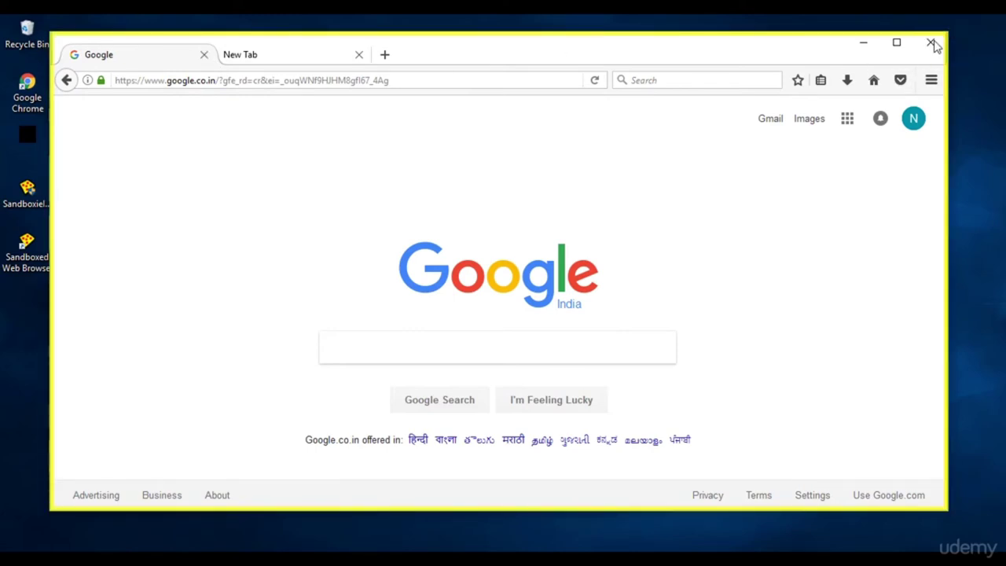
Step: Finish closing the sandboxed browser window along with its open tabs
left_click(457, 312)
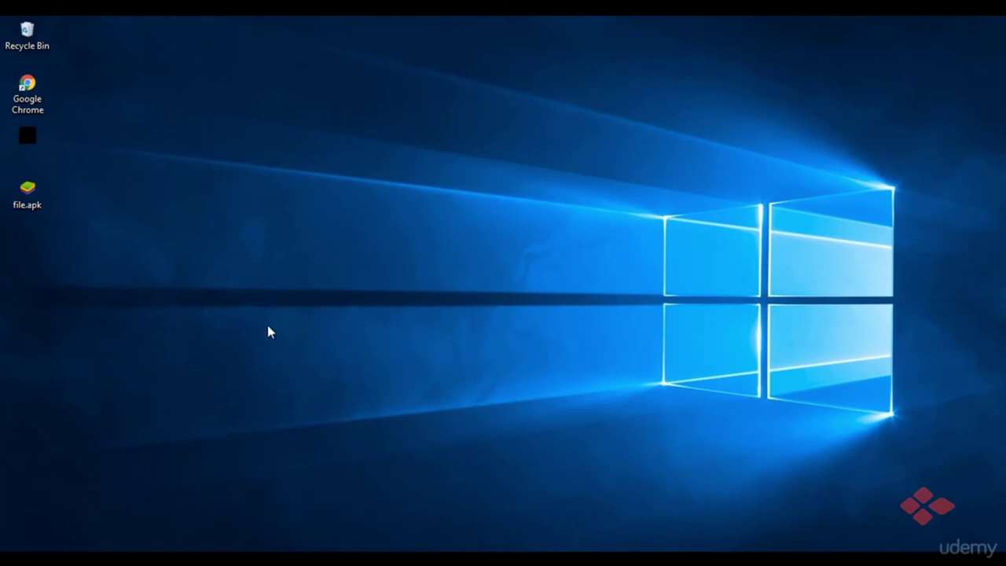
Step: Submit file.apk from the desktop to VirusTotal for scanning and have the already analysed file reanalysed
left_click(33, 206)
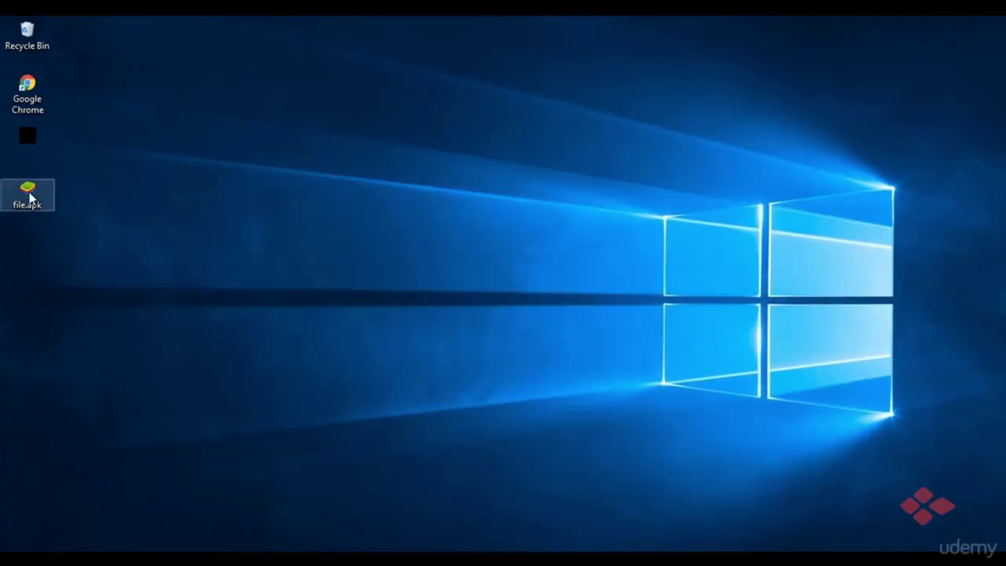
left_click_drag(29, 197, 480, 314)
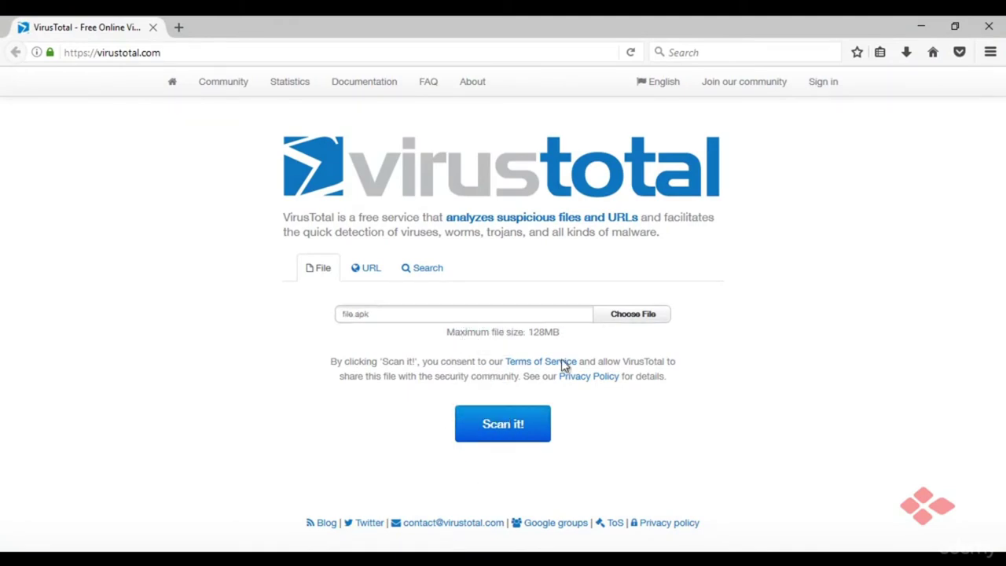
left_click(523, 426)
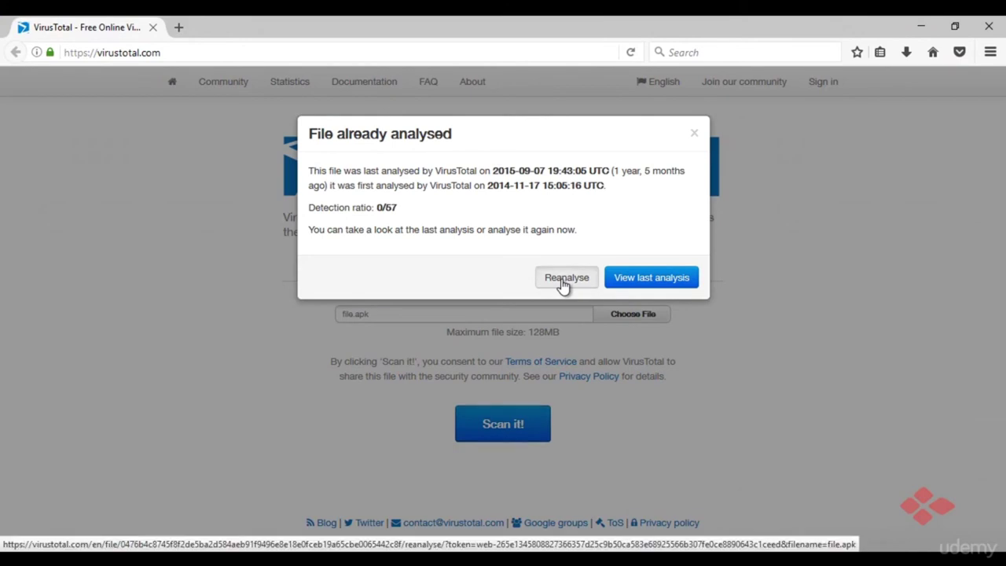
left_click(647, 279)
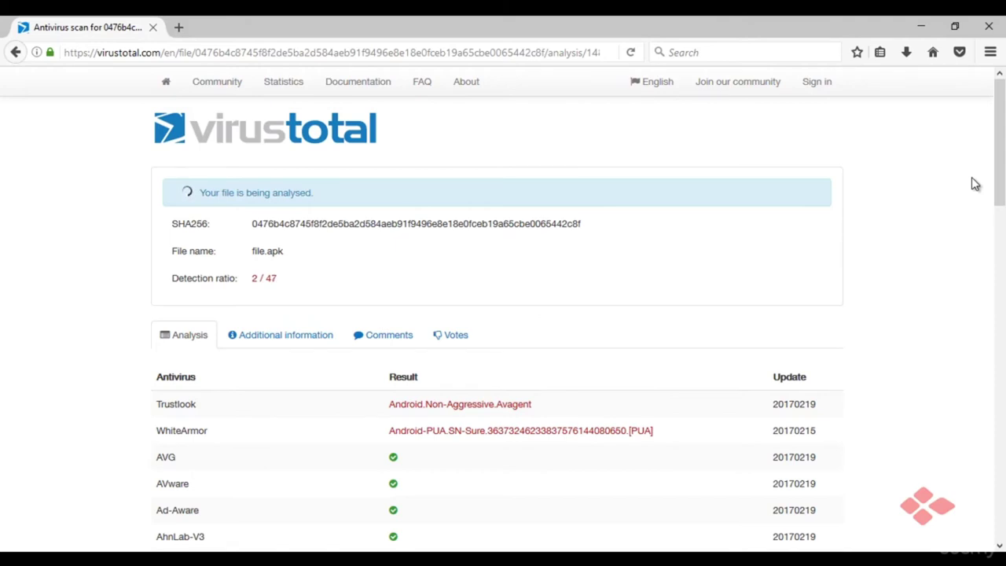
Step: Review the antivirus results for file.apk and its file details, including required permissions, certificate information, contained files and compression metadata
left_click_drag(1000, 162, 978, 146)
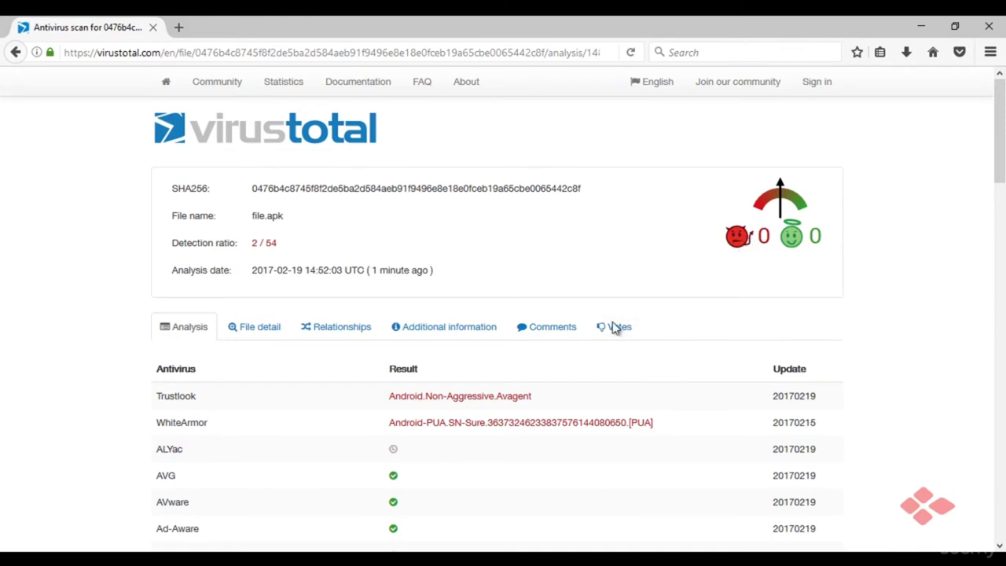
left_click(254, 333)
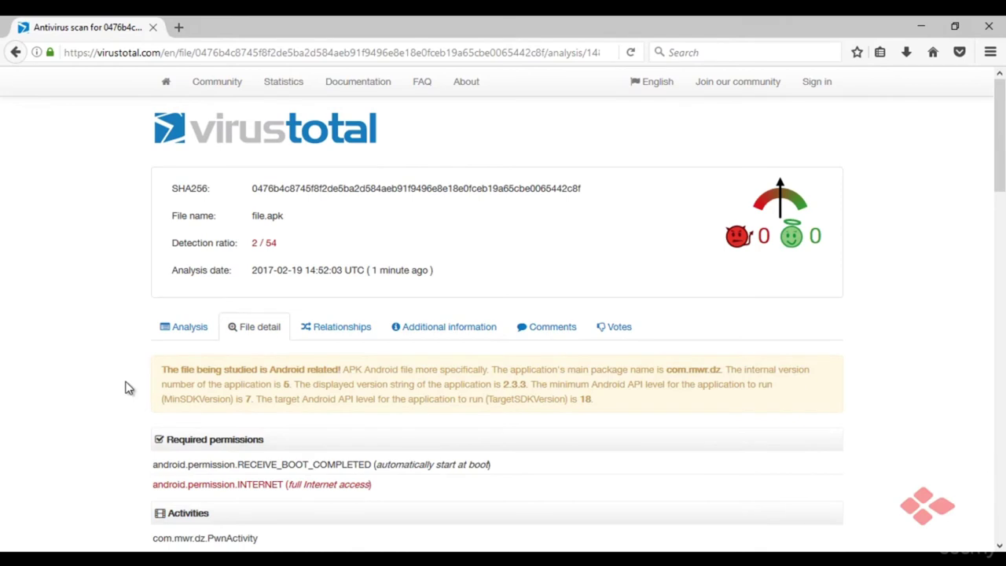
scroll(125, 387, "down", 5)
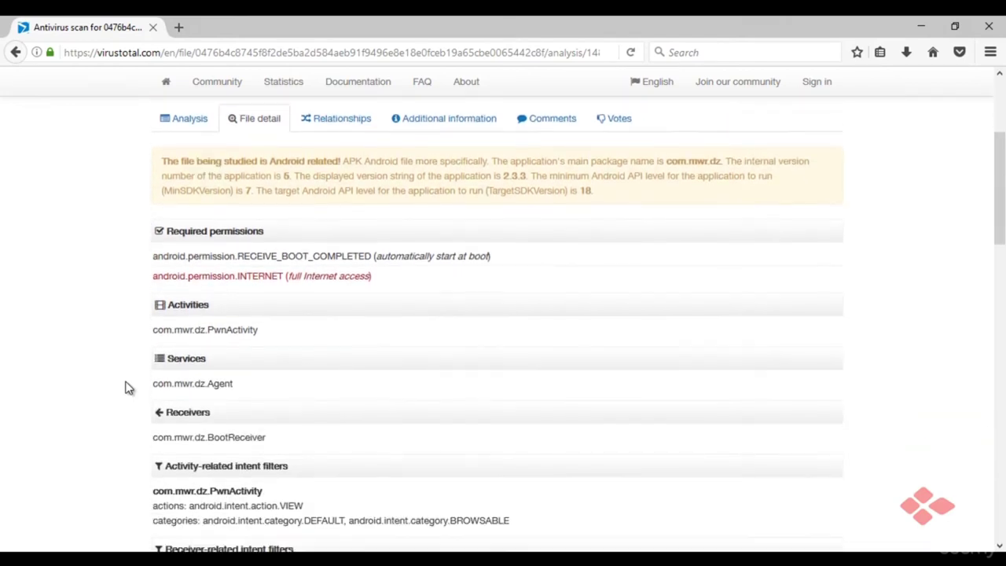
scroll(125, 388, "down", 4)
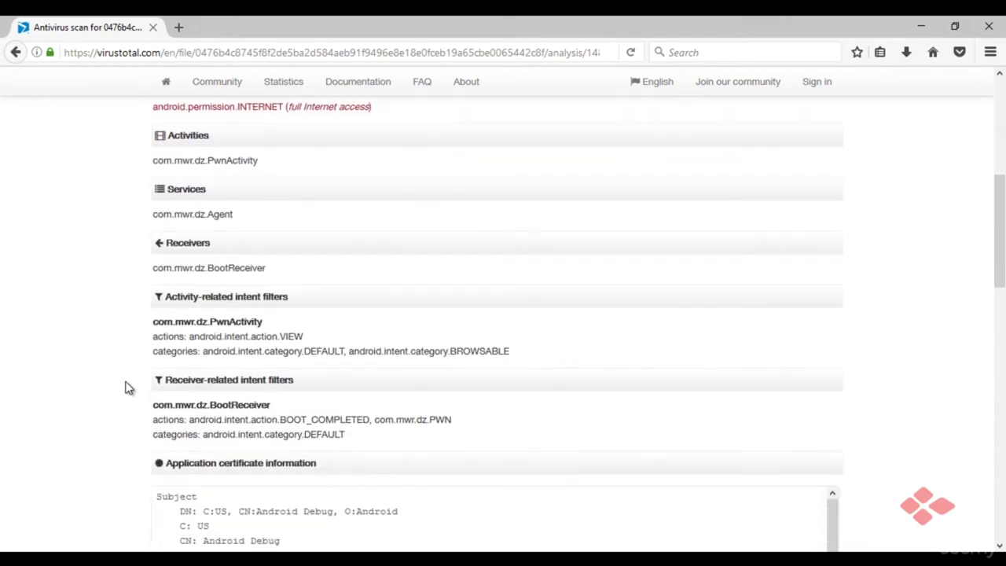
scroll(126, 388, "down", 3)
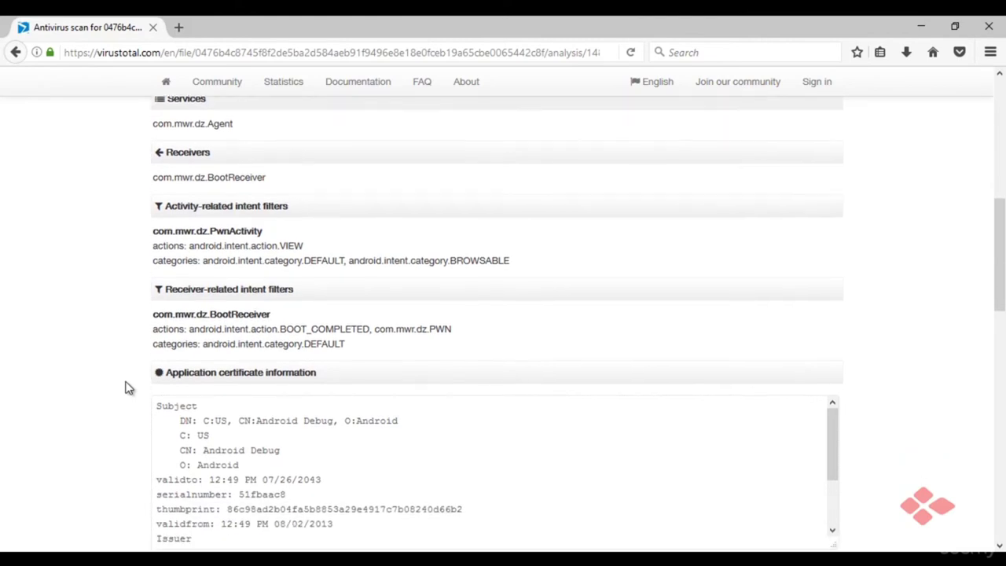
scroll(125, 387, "down", 7)
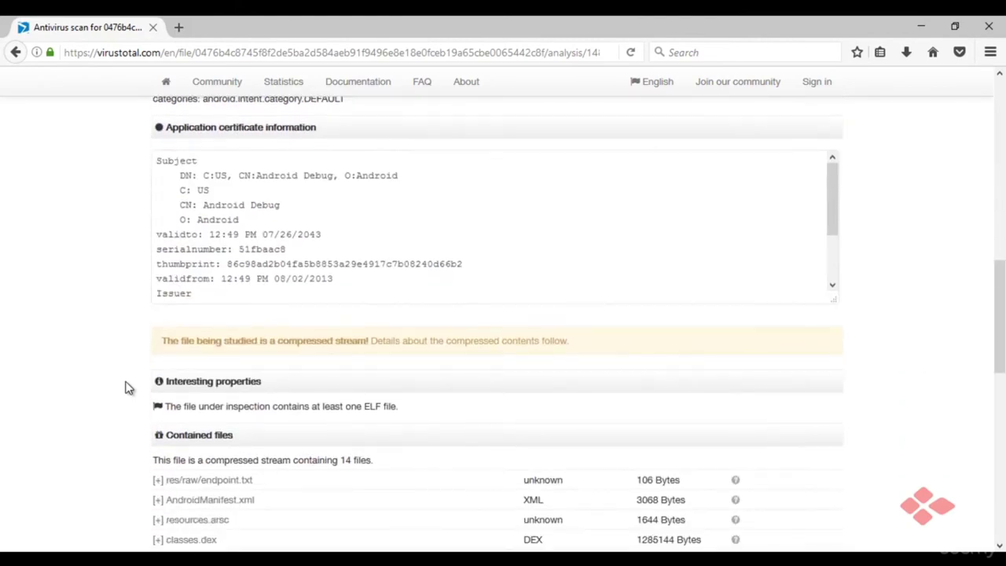
scroll(126, 388, "down", 4)
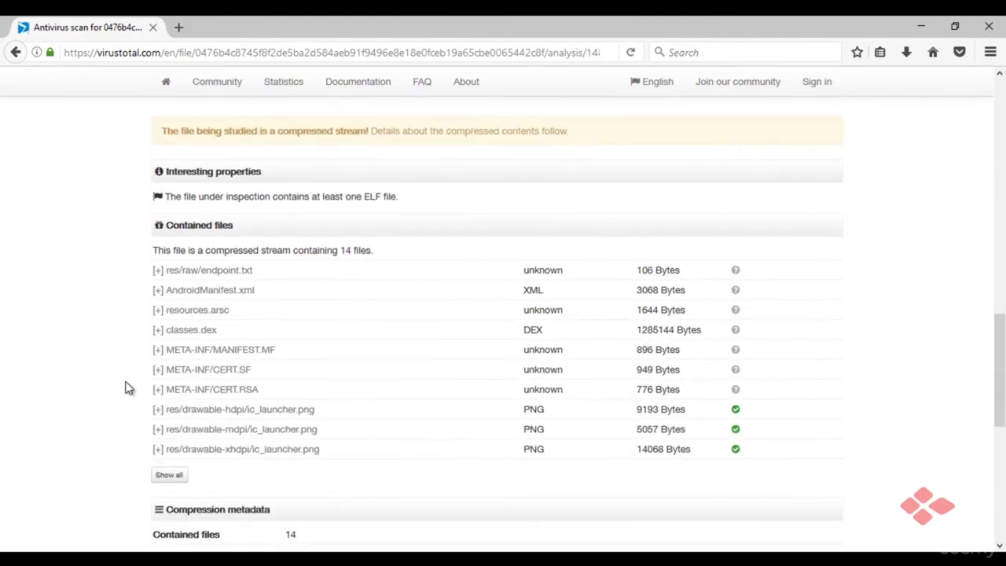
scroll(126, 388, "down", 8)
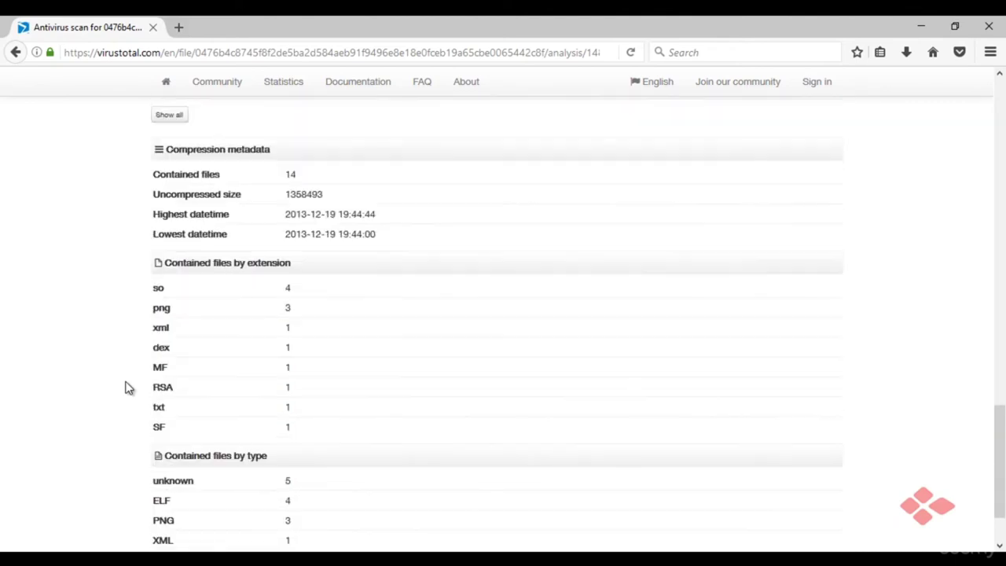
scroll(126, 388, "down", 2)
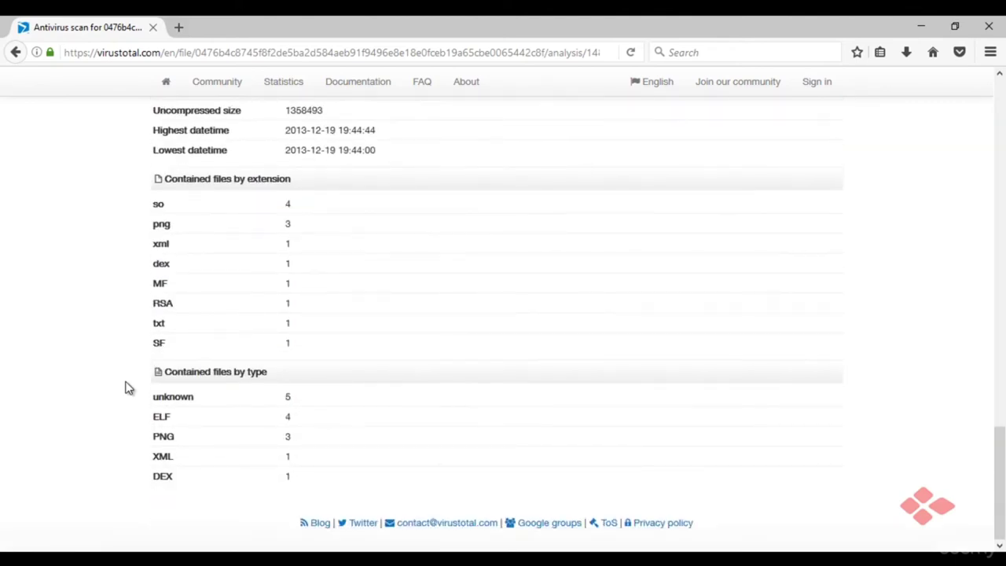
scroll(125, 388, "up", 13)
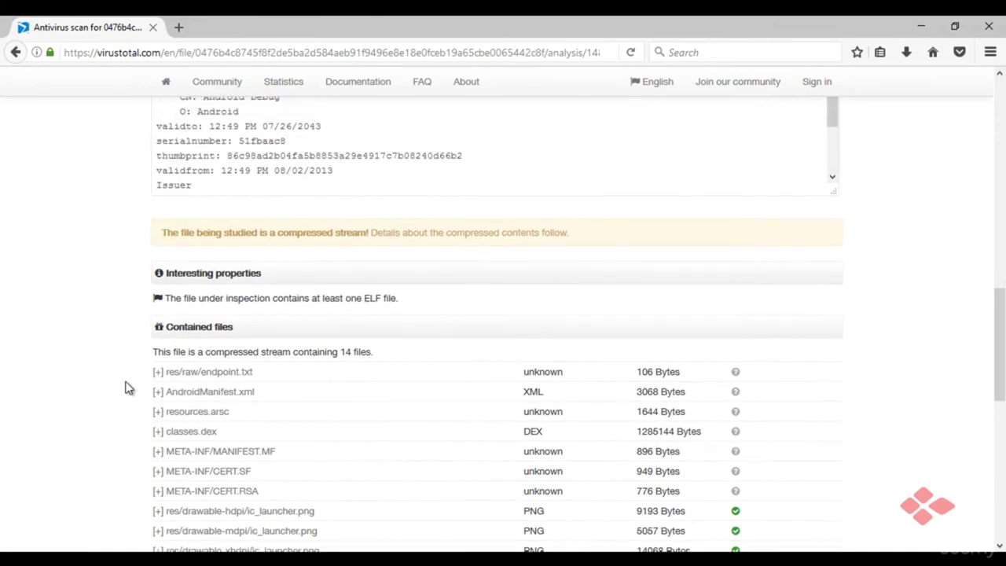
scroll(126, 387, "up", 20)
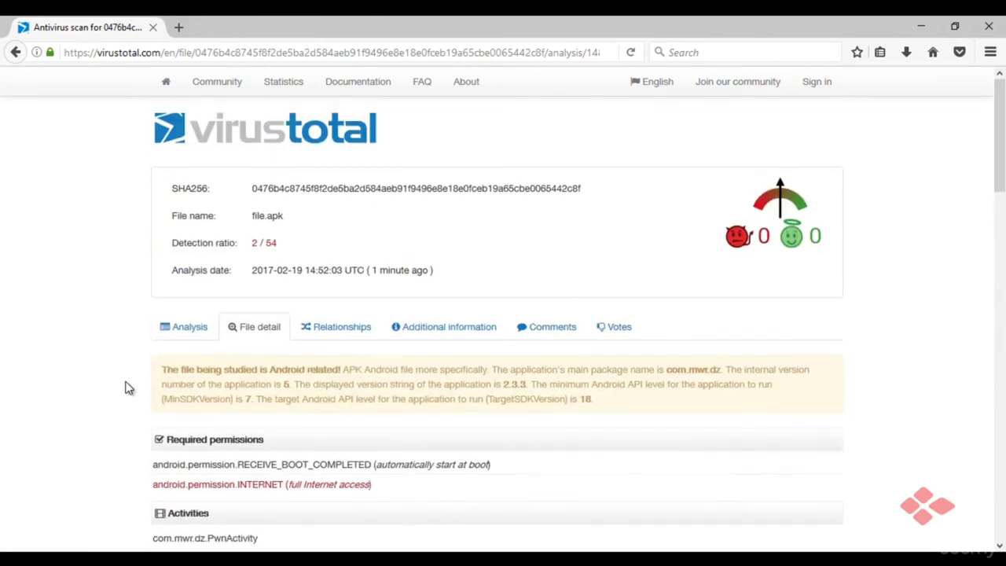
Step: Examine the relationships, additional information, comments and votes recorded for file.apk in the VirusTotal report
left_click(344, 335)
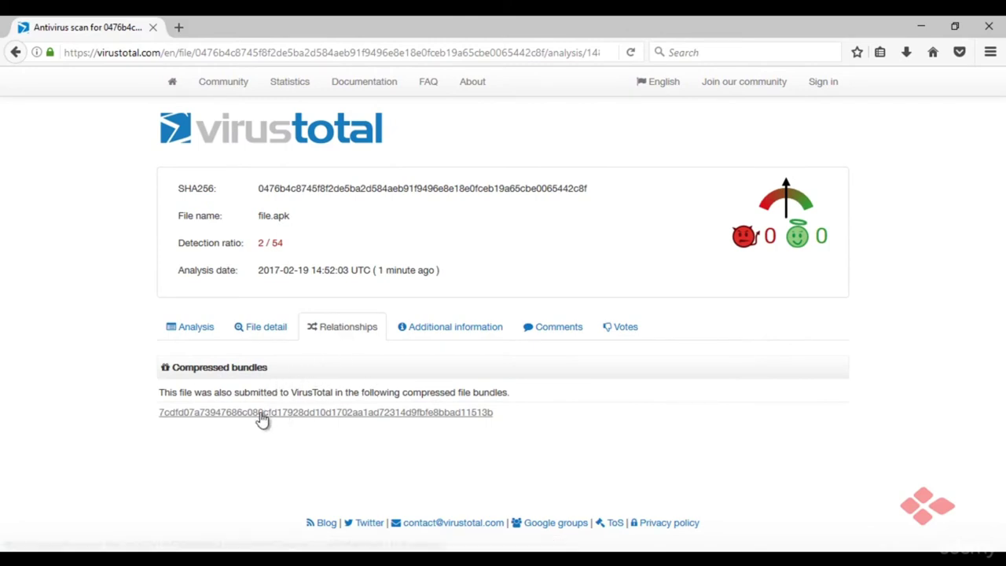
left_click(422, 344)
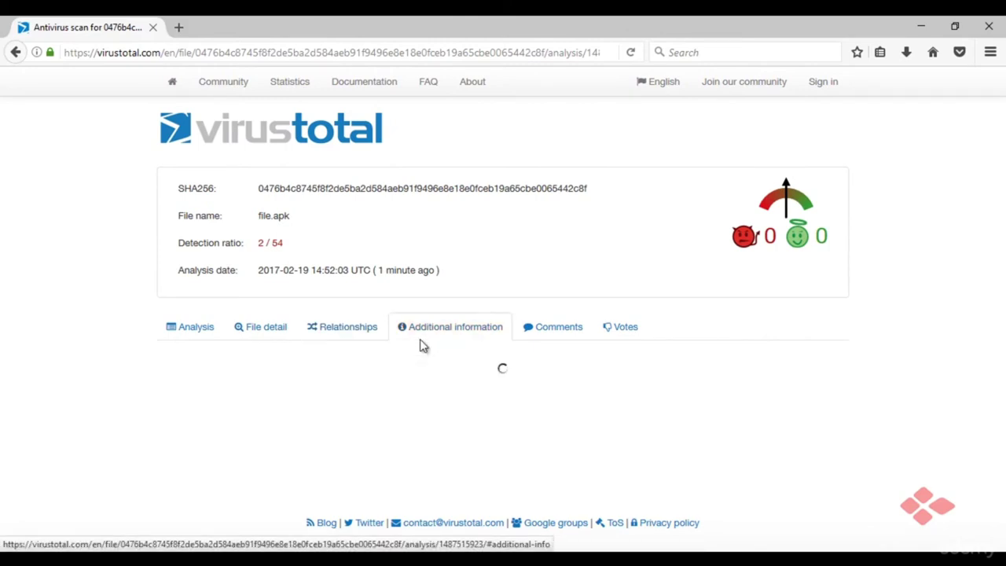
scroll(422, 346, "down", 4)
scroll(422, 346, "down", 2)
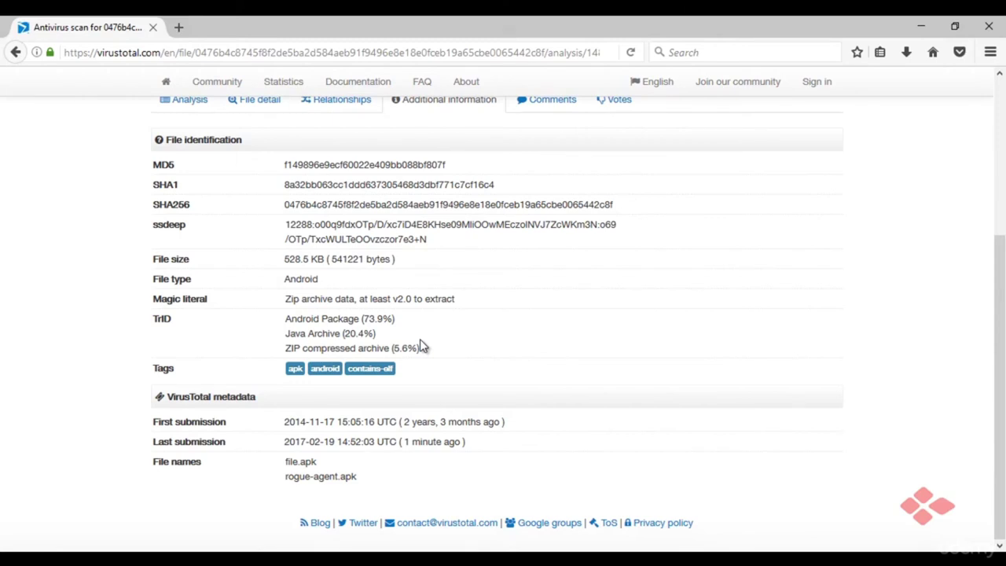
scroll(423, 346, "up", 6)
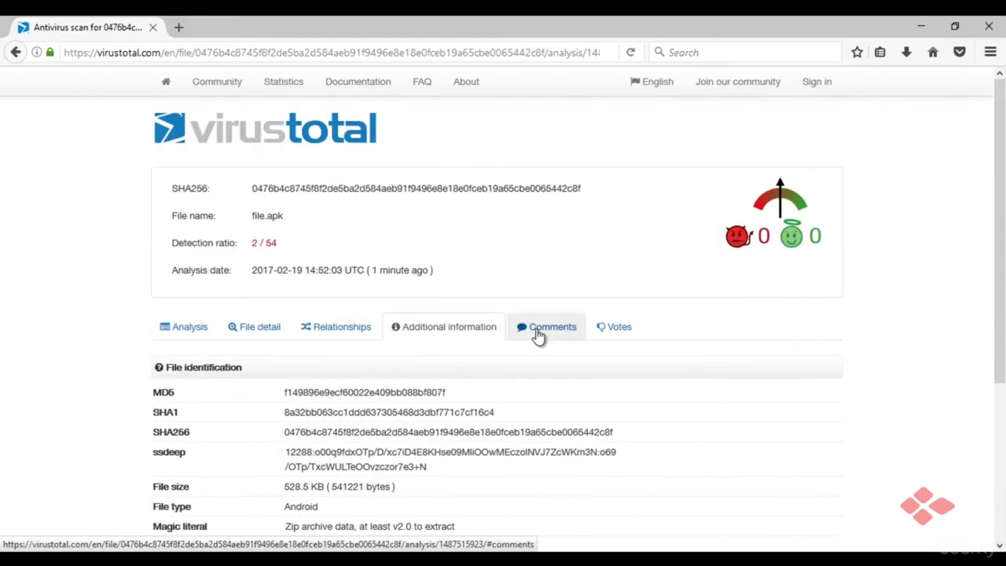
left_click(548, 332)
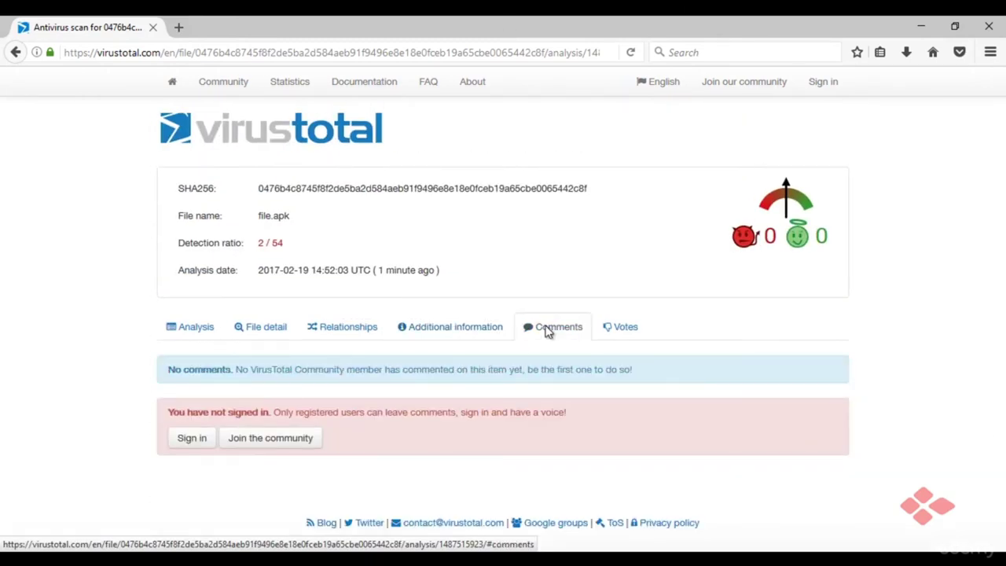
left_click(616, 329)
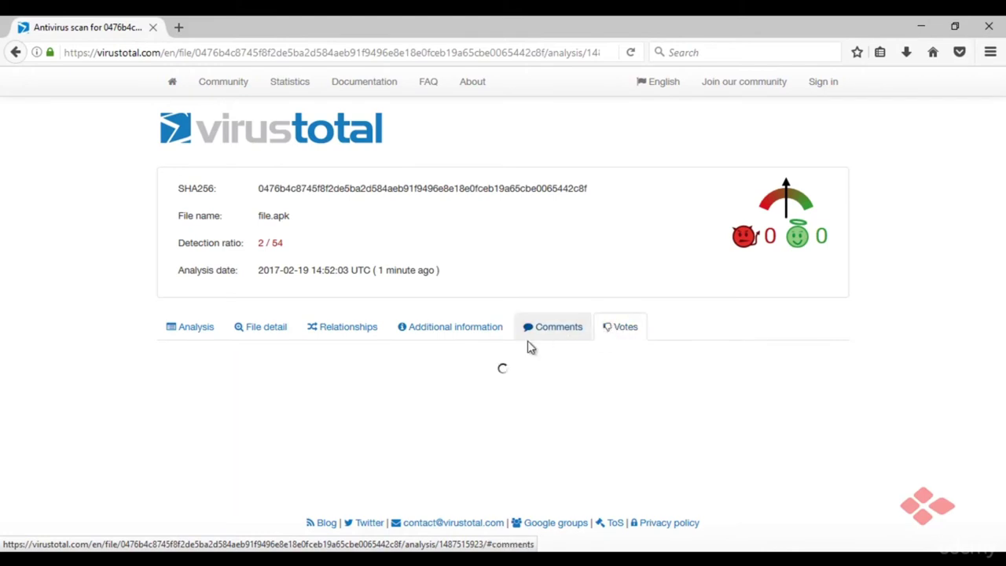
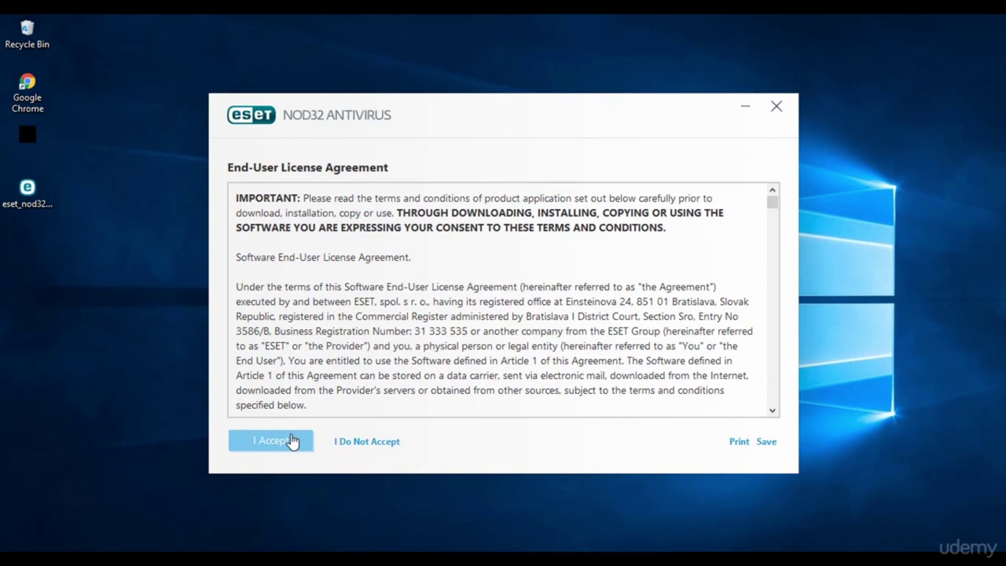
Step: Accept the ESET NOD32 Antivirus license agreement, enable detection of potentially unwanted applications, and start the installation
left_click(292, 442)
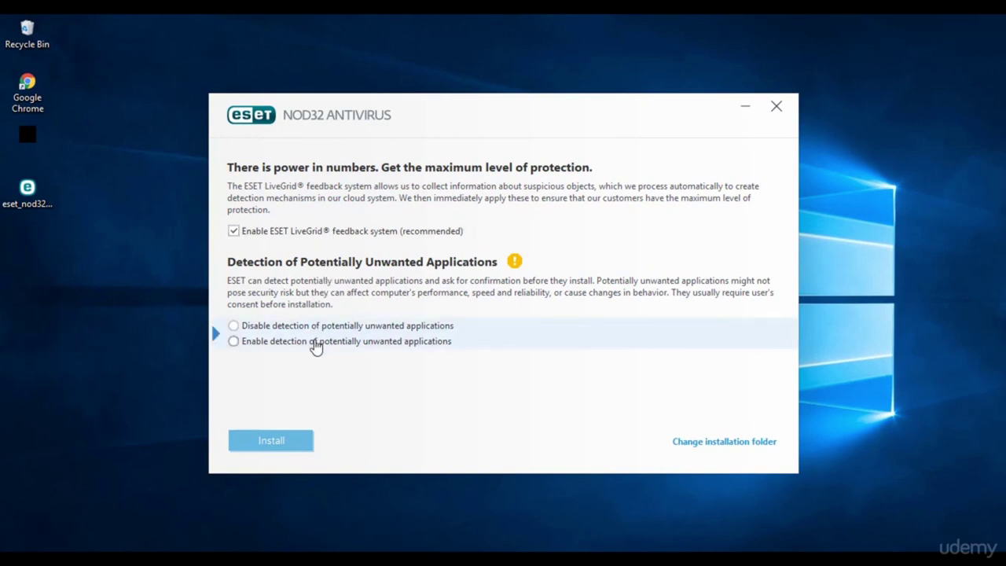
left_click(234, 341)
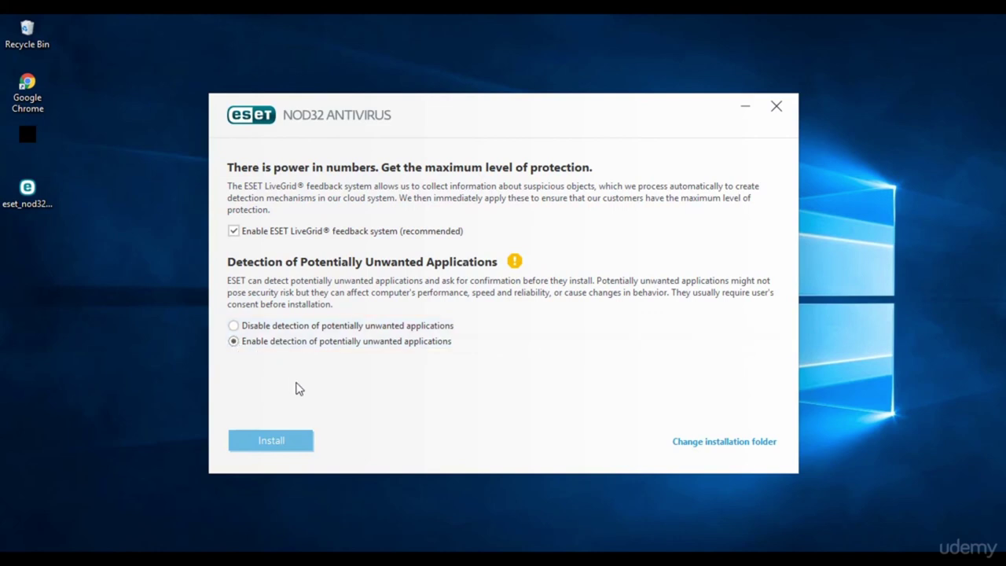
left_click(290, 442)
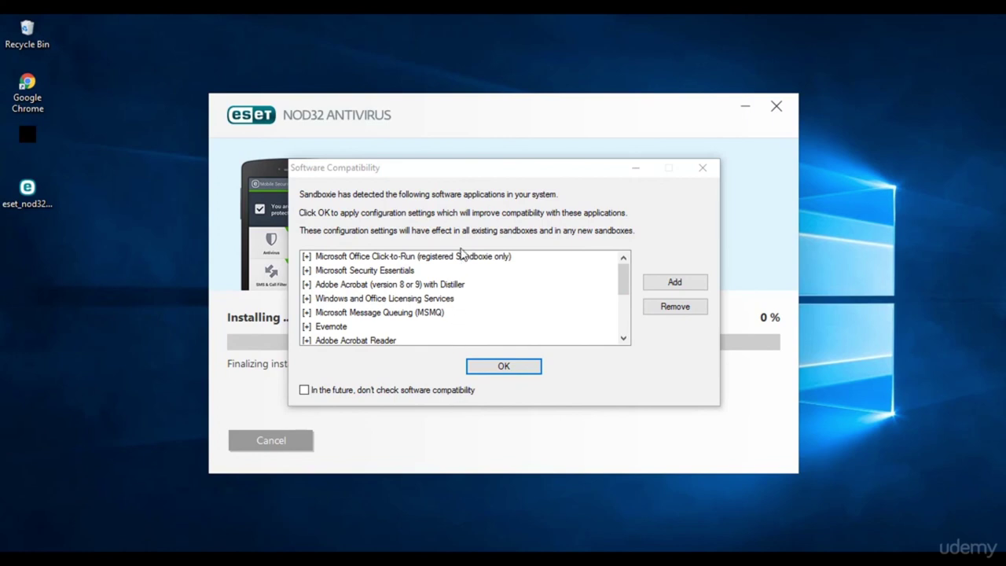
Step: Apply Sandboxie's suggested software compatibility settings and finish the ESET NOD32 setup without opening the security survey
left_click(500, 367)
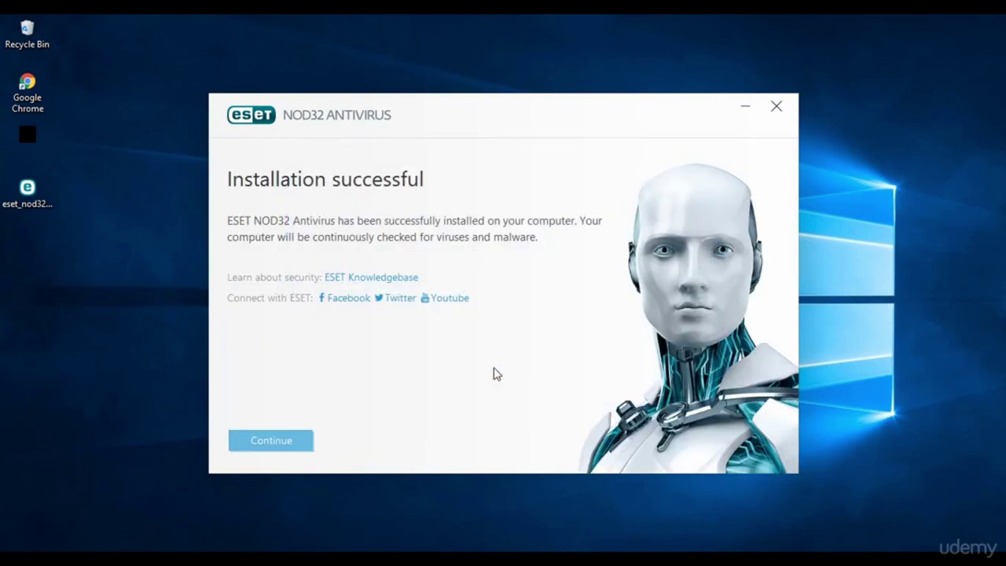
left_click(293, 441)
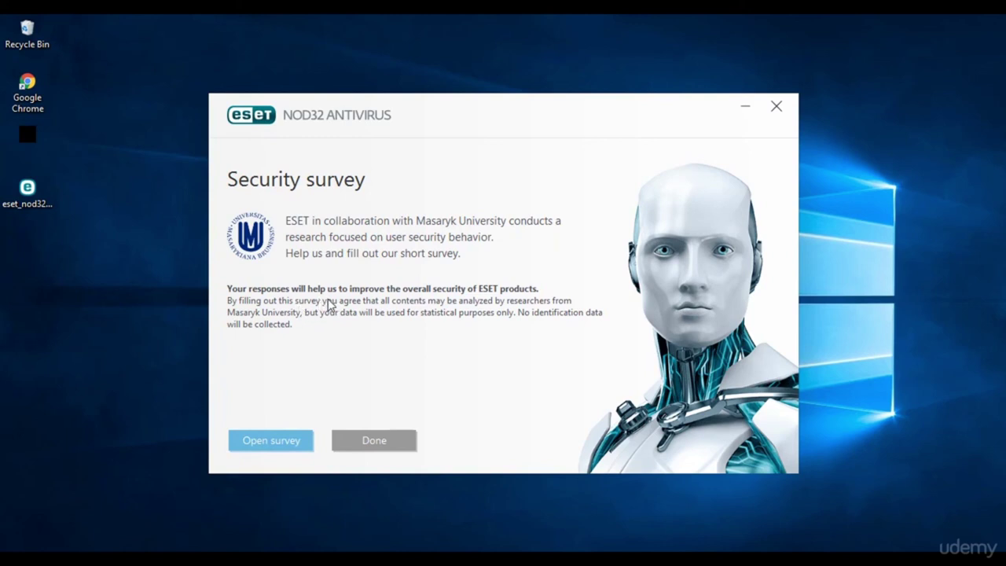
left_click(354, 445)
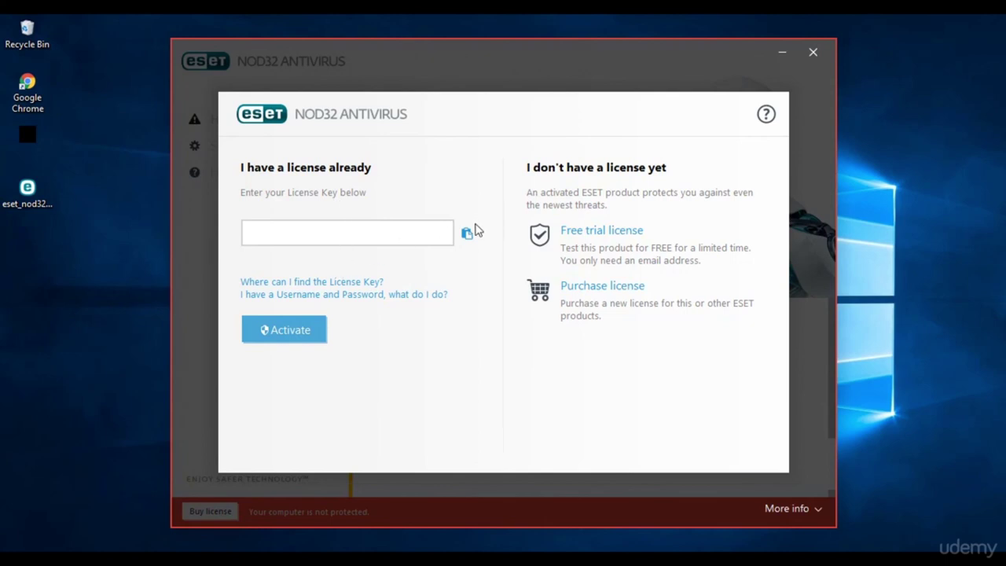
Step: Activate ESET NOD32 Antivirus with a free trial license and close the activation dialog
left_click(601, 233)
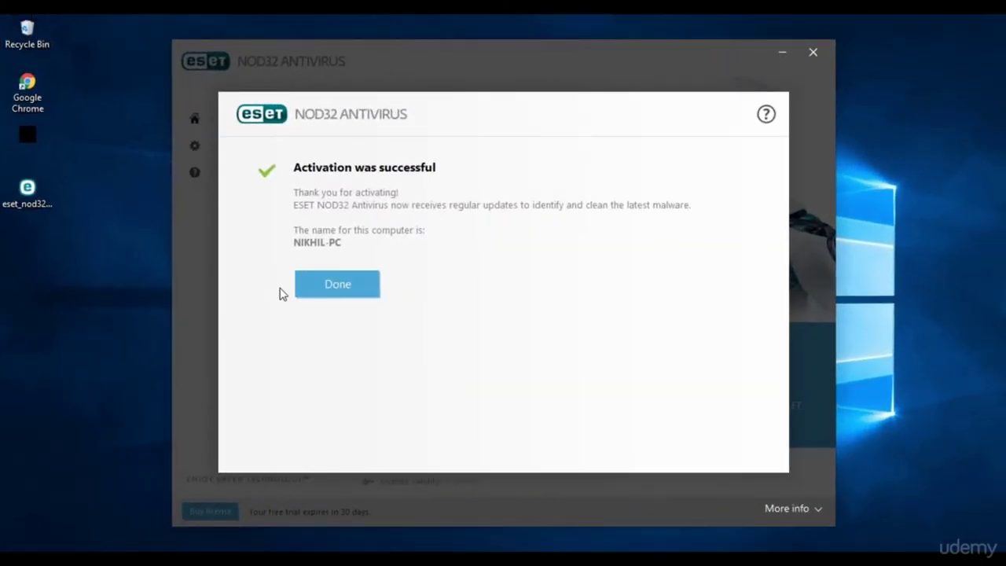
left_click(337, 284)
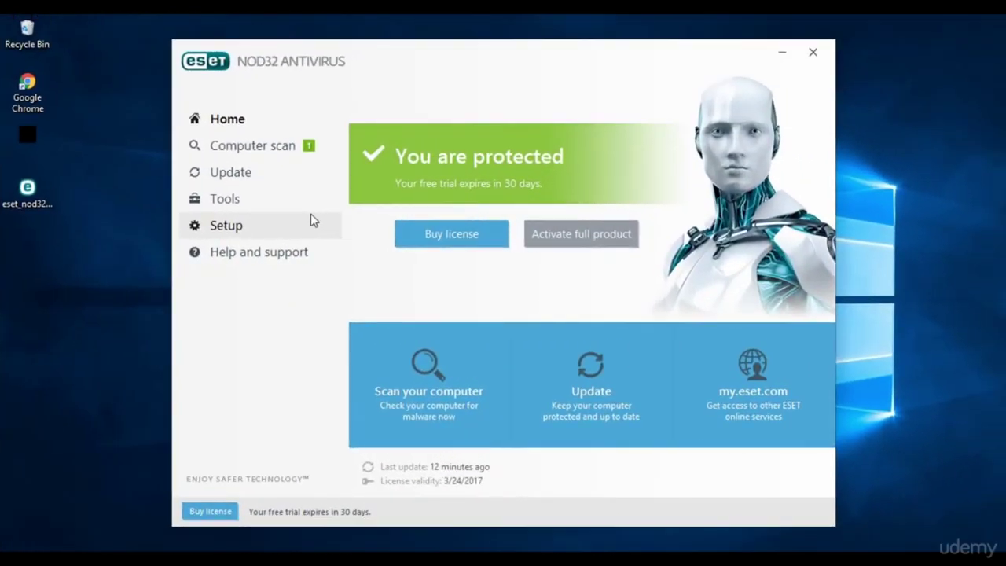
Step: Look through the Update, Computer scan and Tools sections of ESET NOD32 Antivirus
left_click(246, 179)
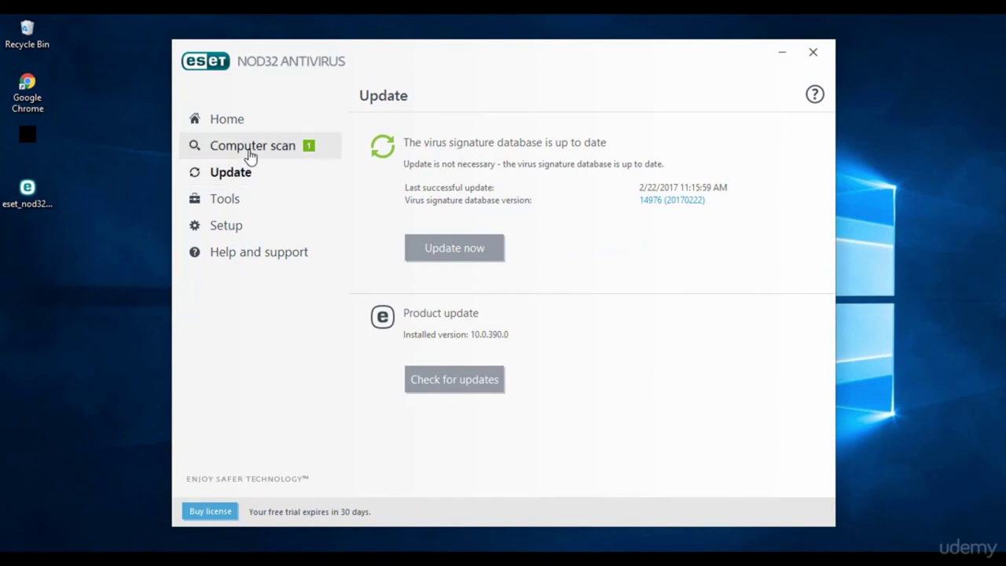
left_click(250, 155)
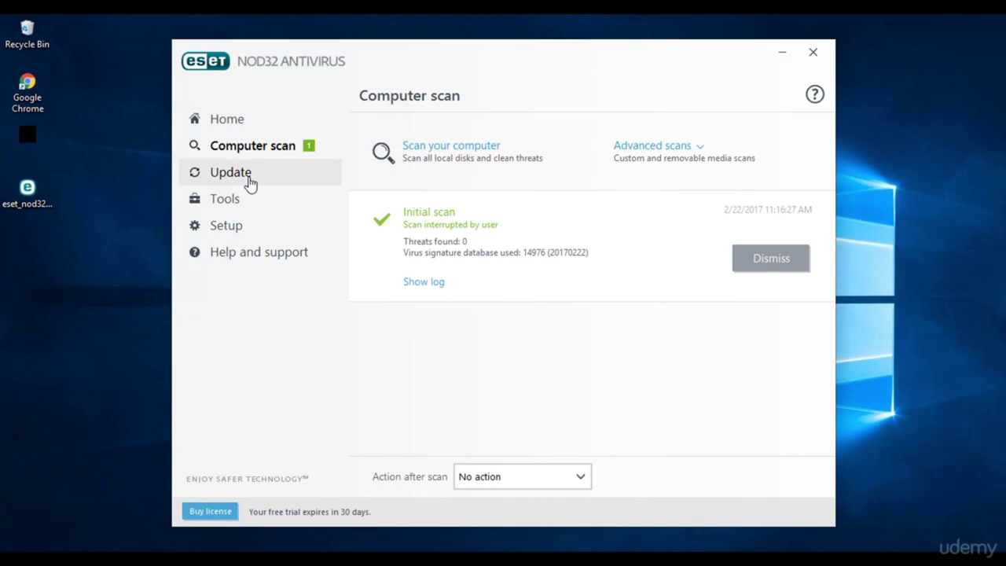
left_click(250, 178)
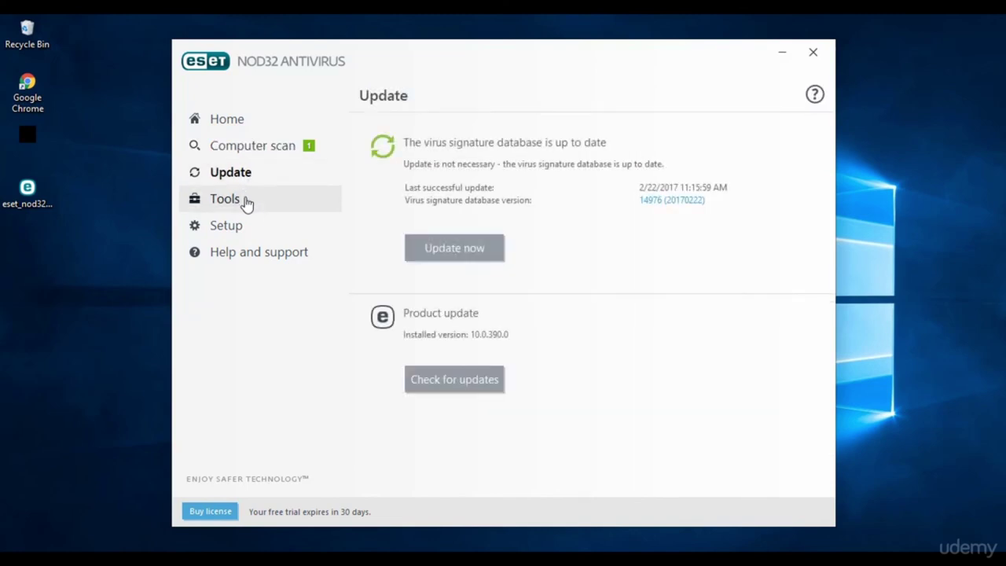
left_click(247, 202)
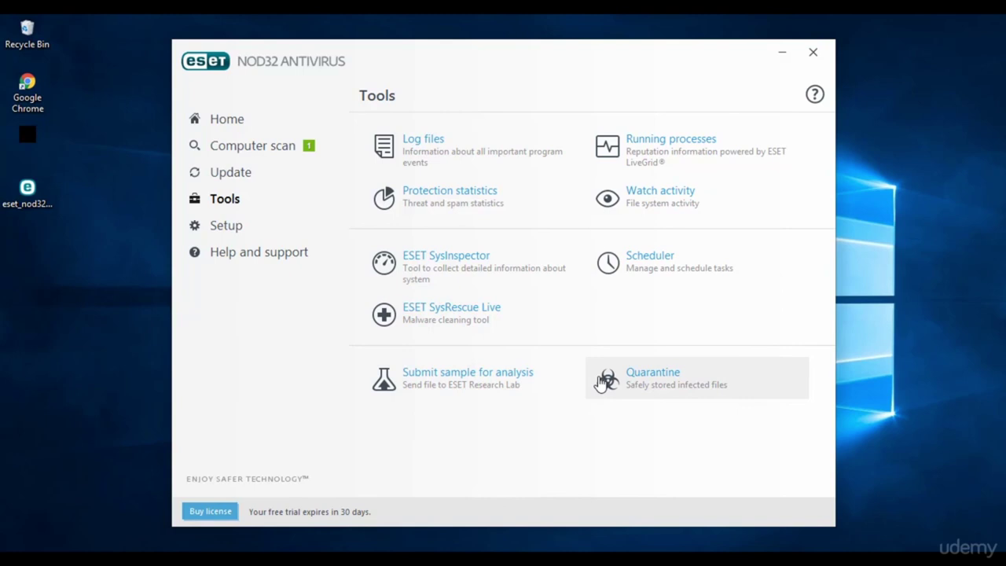
Step: Open the configuration of real-time file system protection from the computer protection setup and review its basic scan settings
left_click(299, 238)
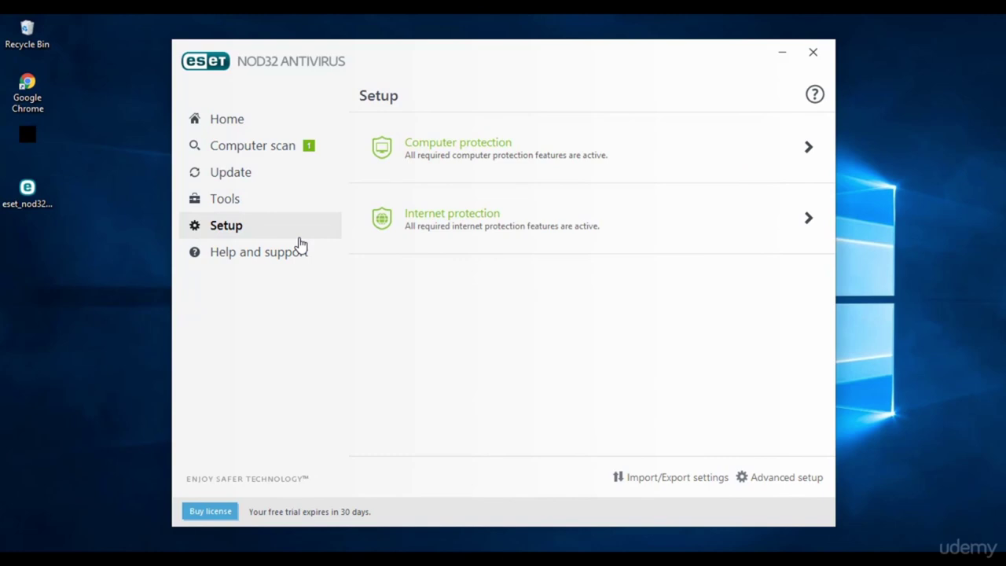
left_click(461, 164)
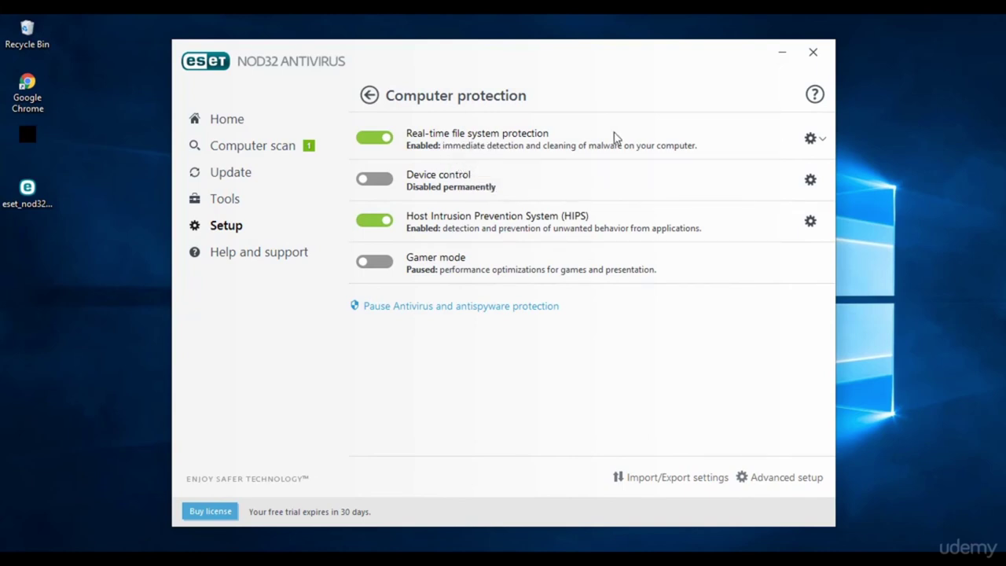
left_click(809, 141)
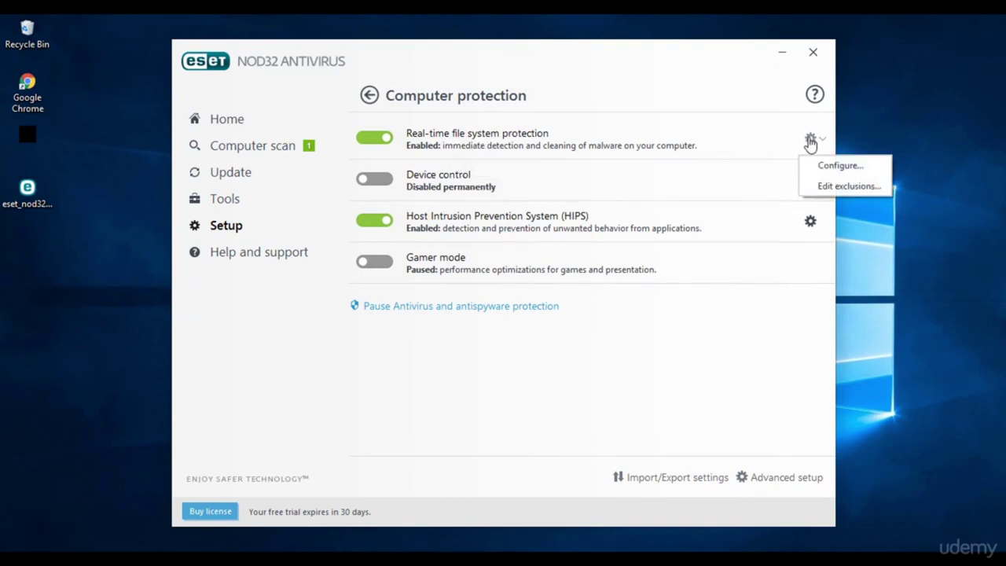
left_click(821, 168)
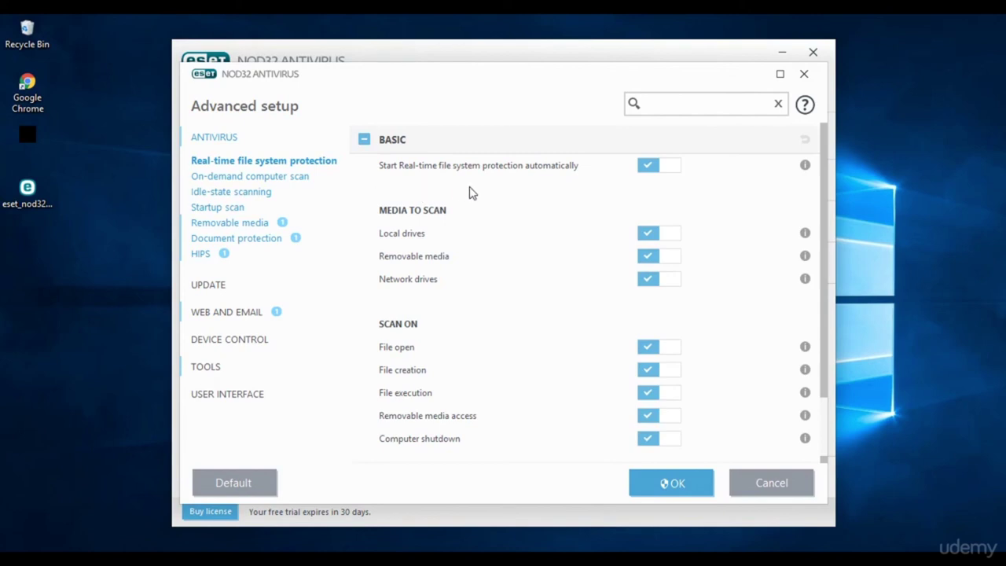
scroll(472, 193, "down", 2)
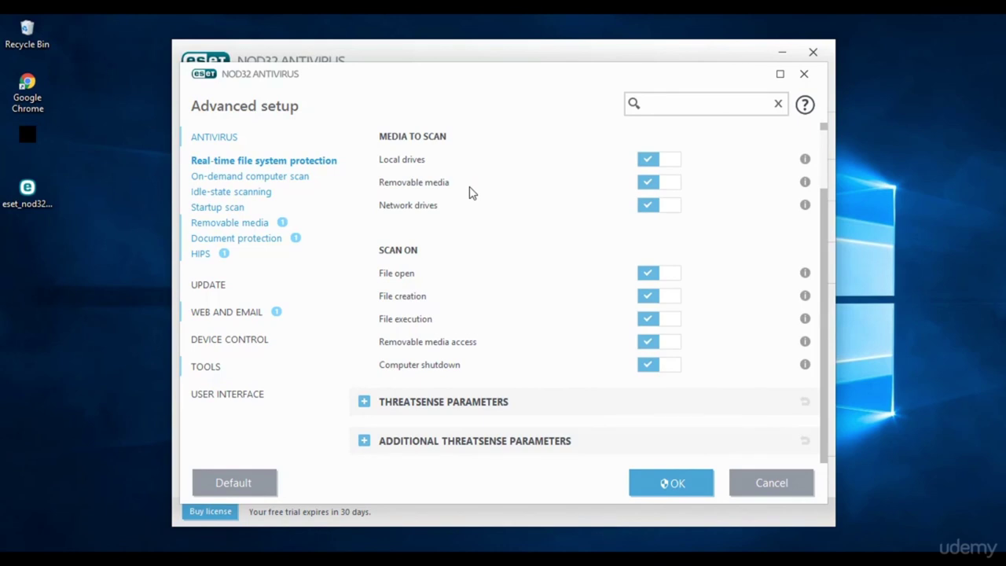
Step: Set the cleaning level in the ThreatSense parameters of real-time file system protection to Strict cleaning
left_click(437, 402)
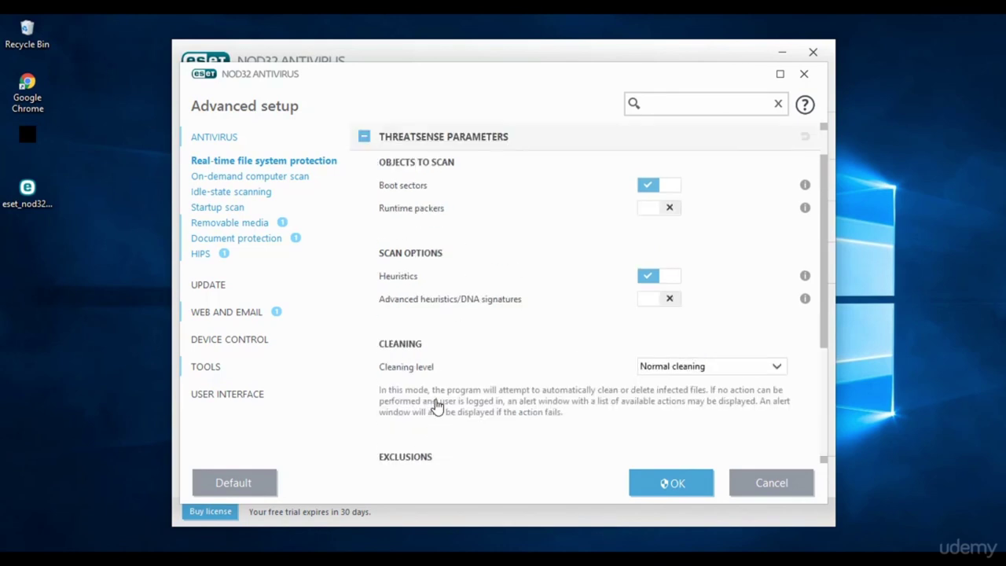
scroll(437, 405, "down", 1)
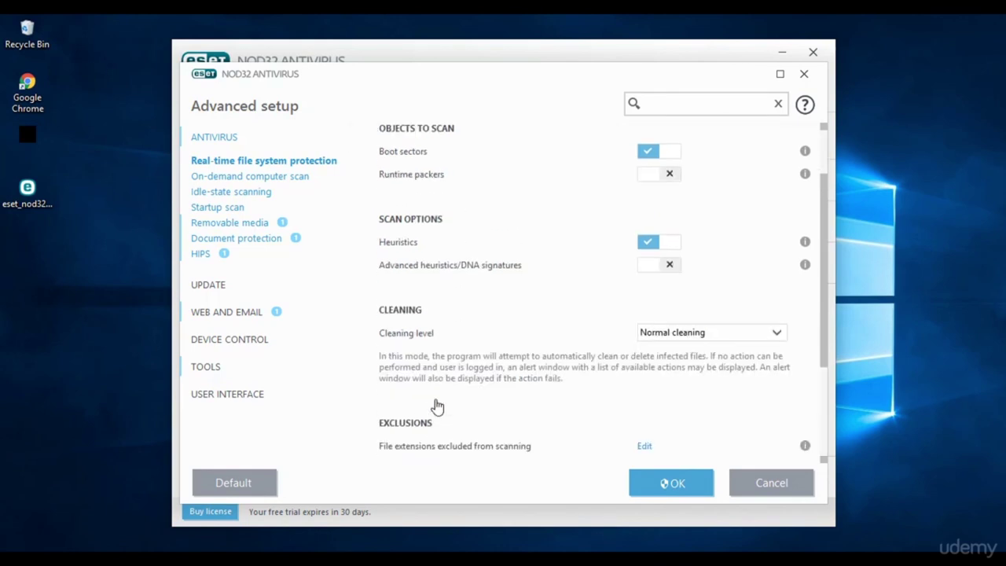
scroll(436, 407, "down", 1)
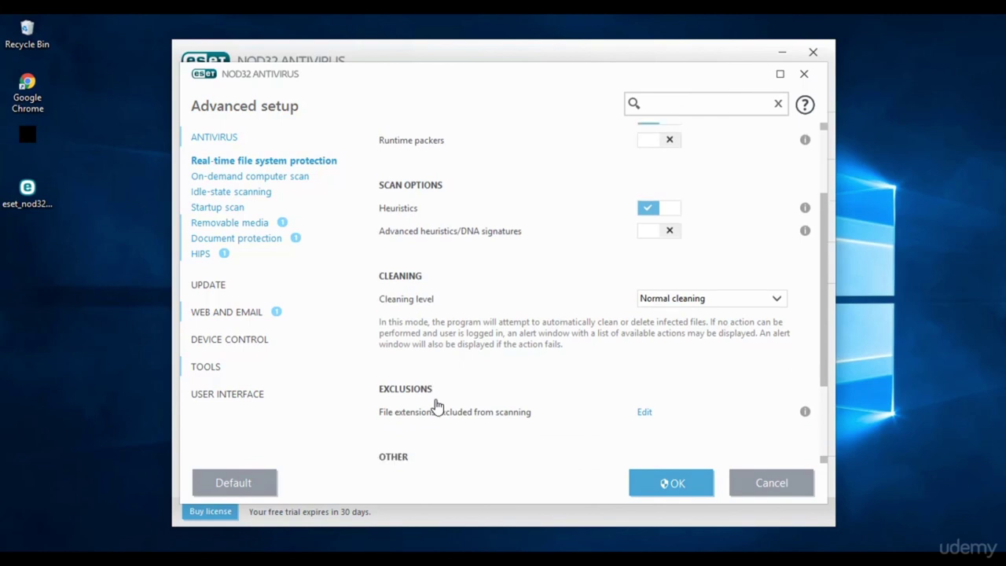
scroll(437, 407, "down", 1)
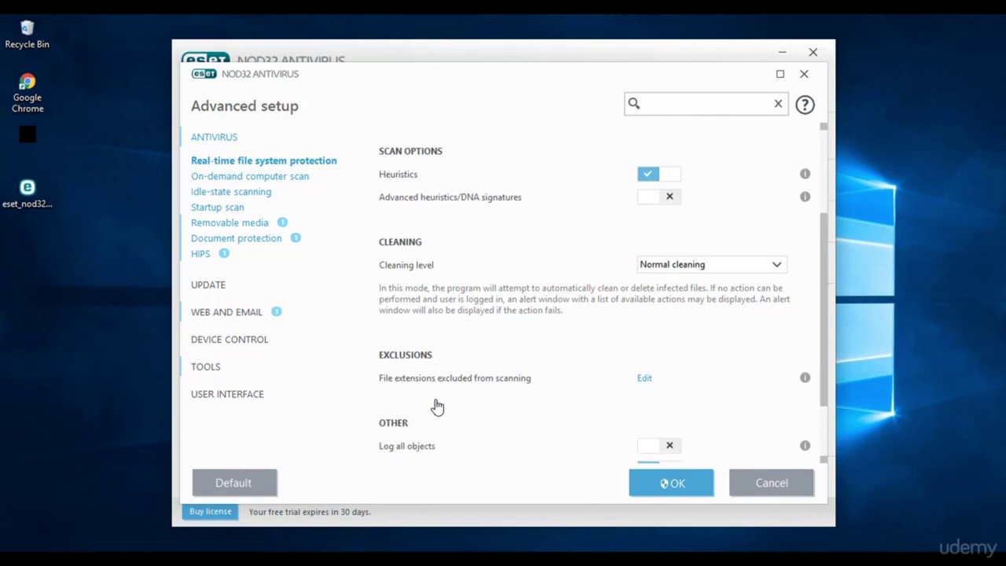
left_click(724, 270)
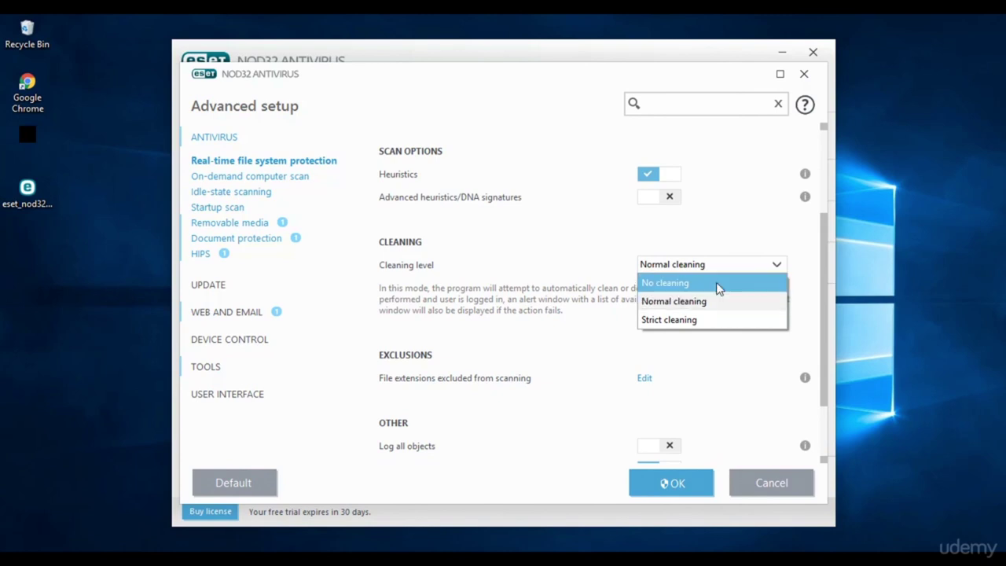
left_click(697, 320)
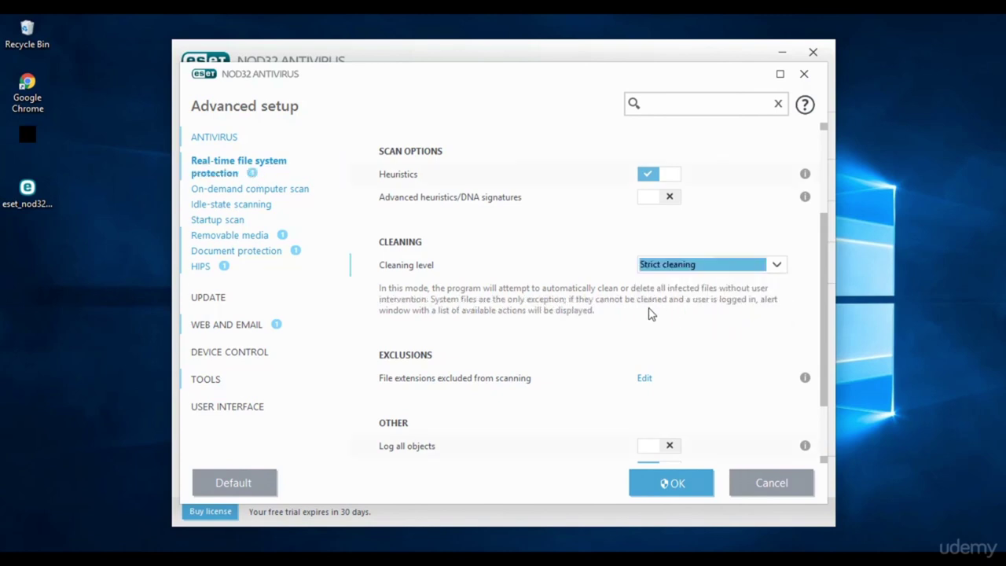
left_click(694, 268)
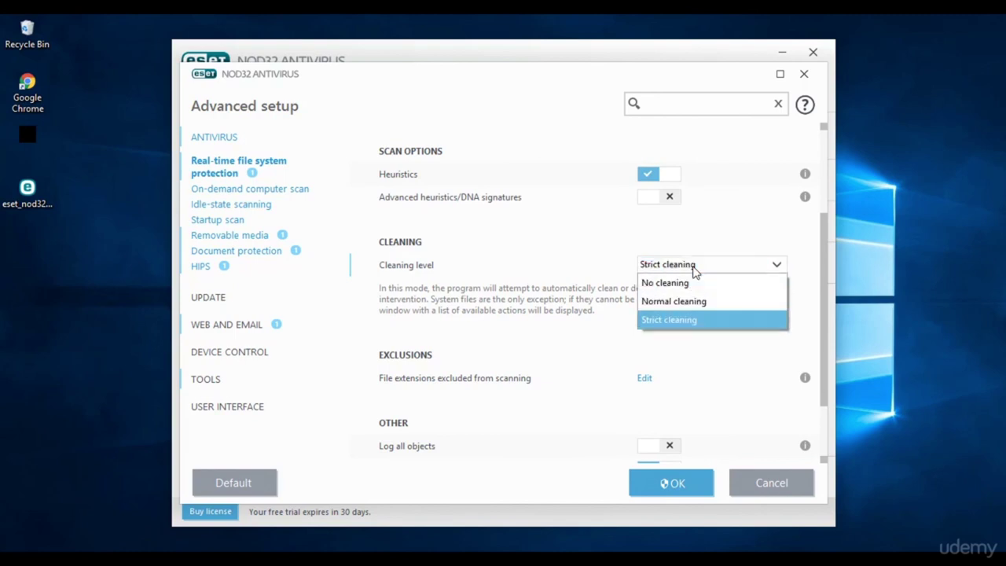
left_click(691, 297)
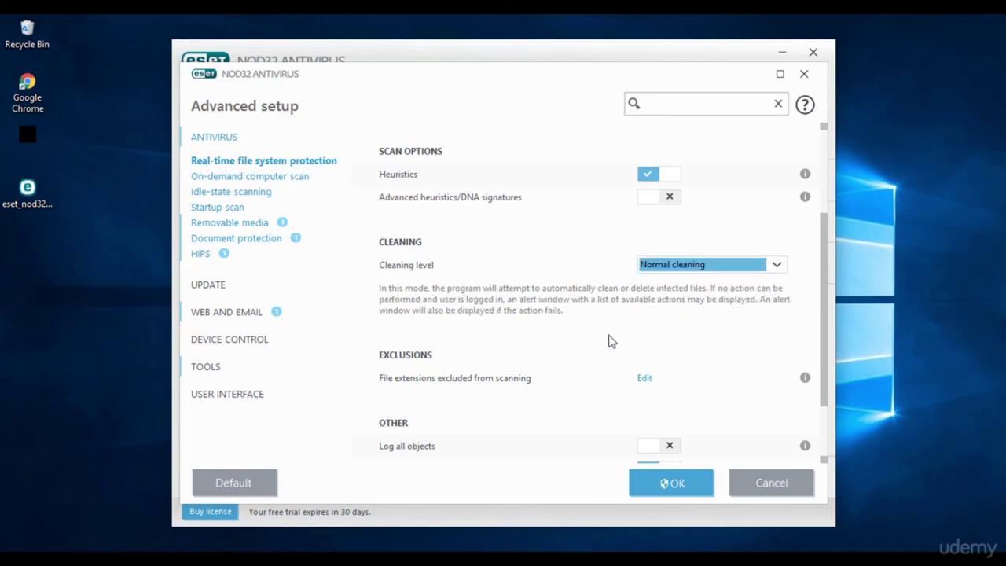
key("Down")
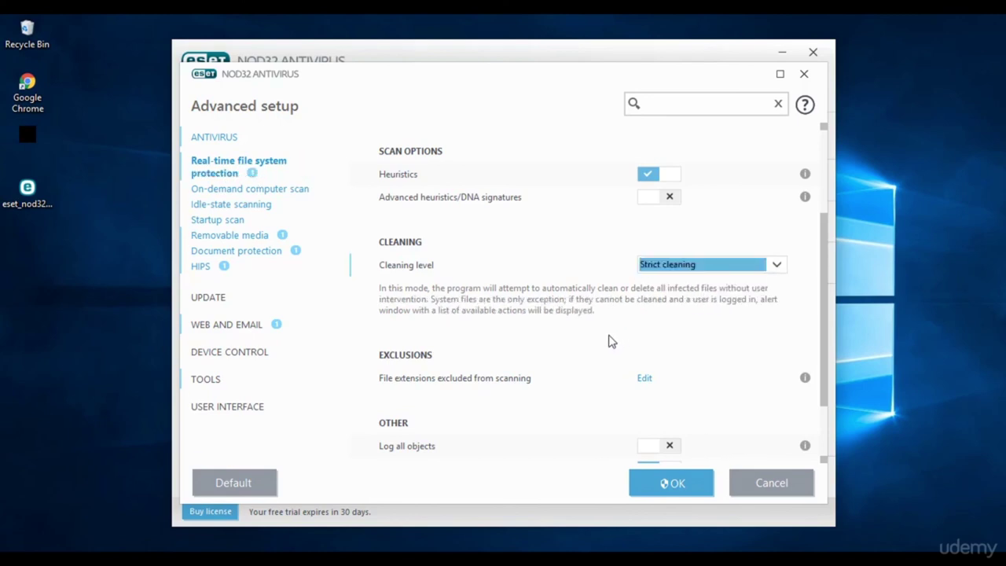
left_click(639, 354)
Step: Examine the exclusions, limits and additional ThreatSense parameters of real-time file system protection
scroll(639, 354, "down", 2)
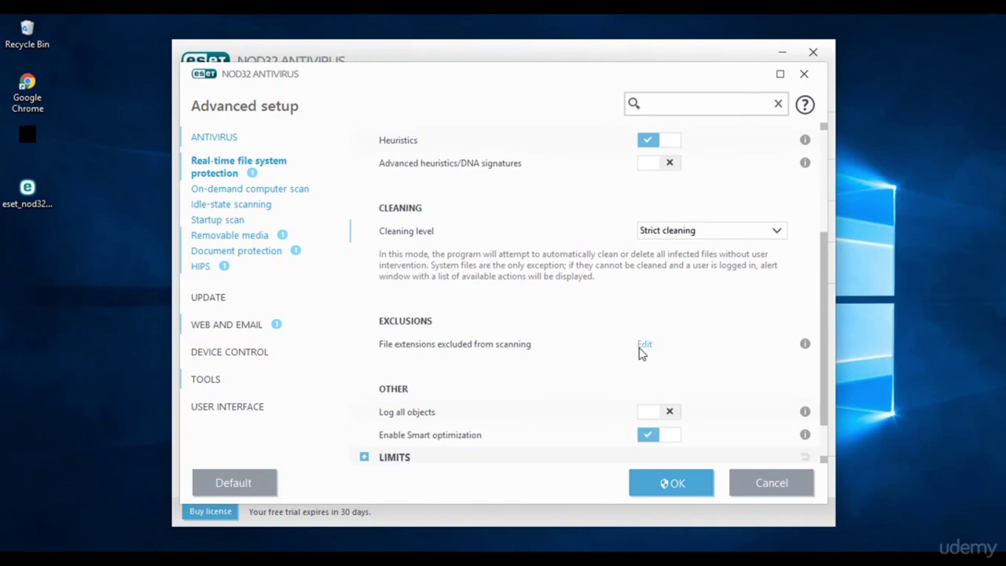
scroll(639, 354, "down", 1)
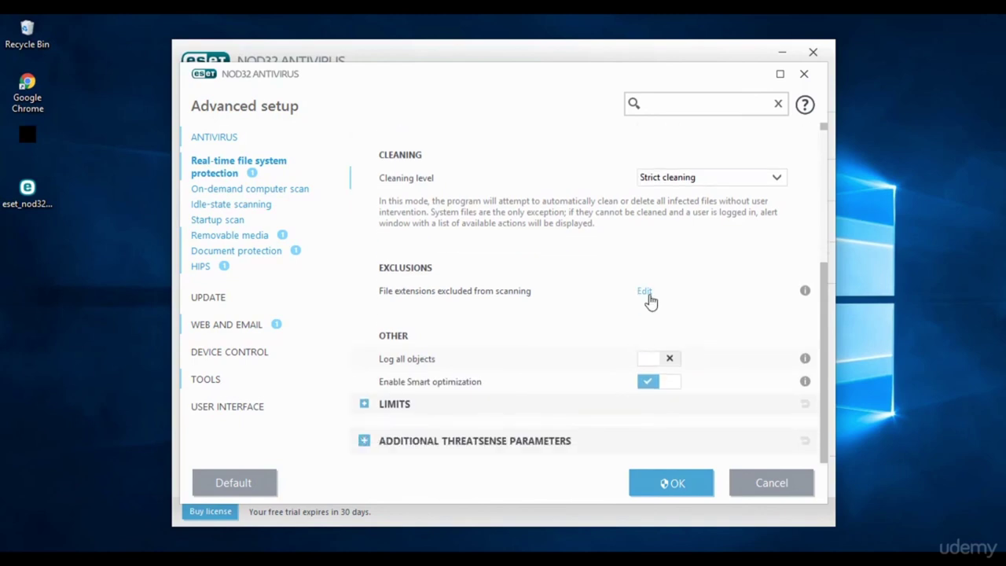
left_click(579, 409)
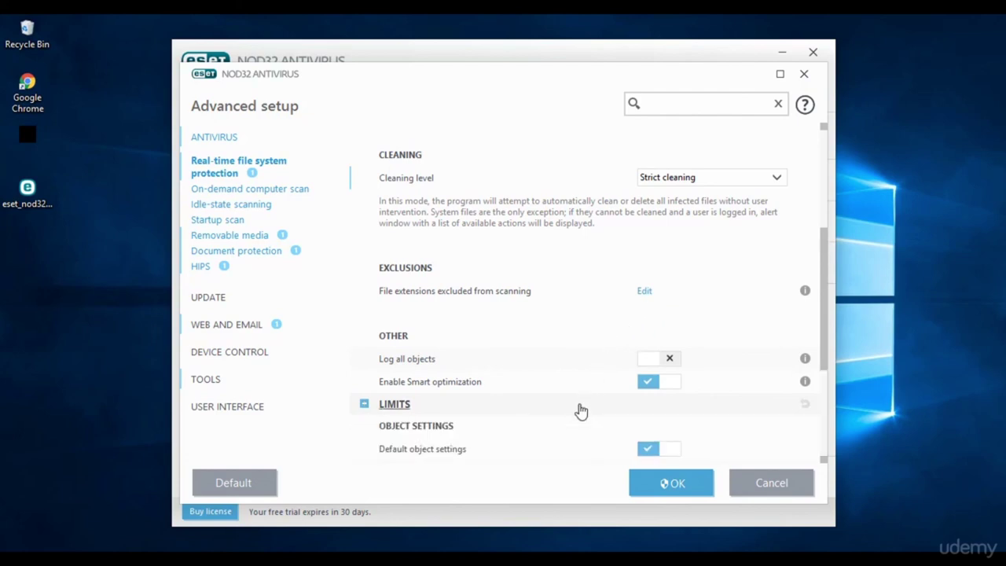
scroll(580, 411, "down", 5)
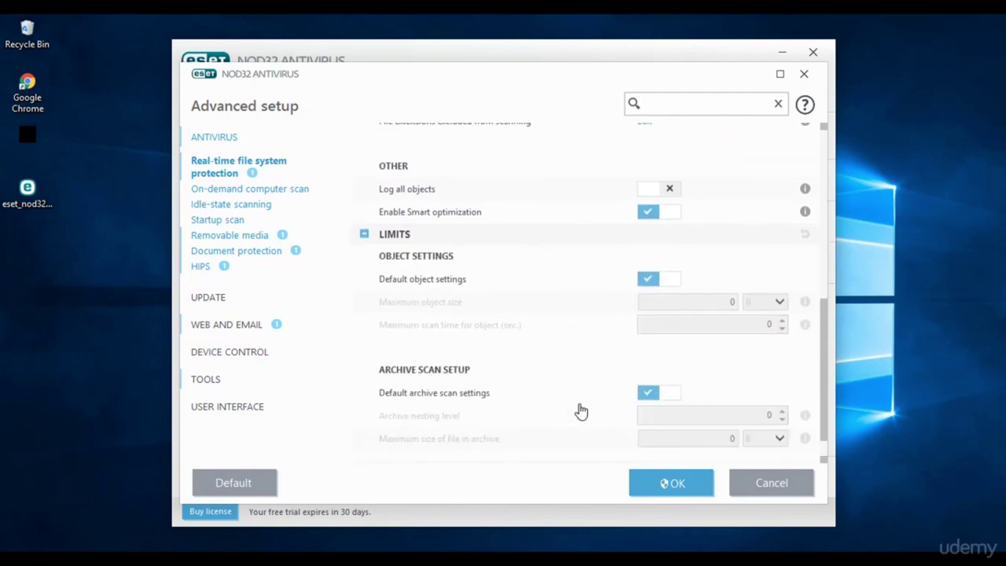
scroll(580, 411, "down", 1)
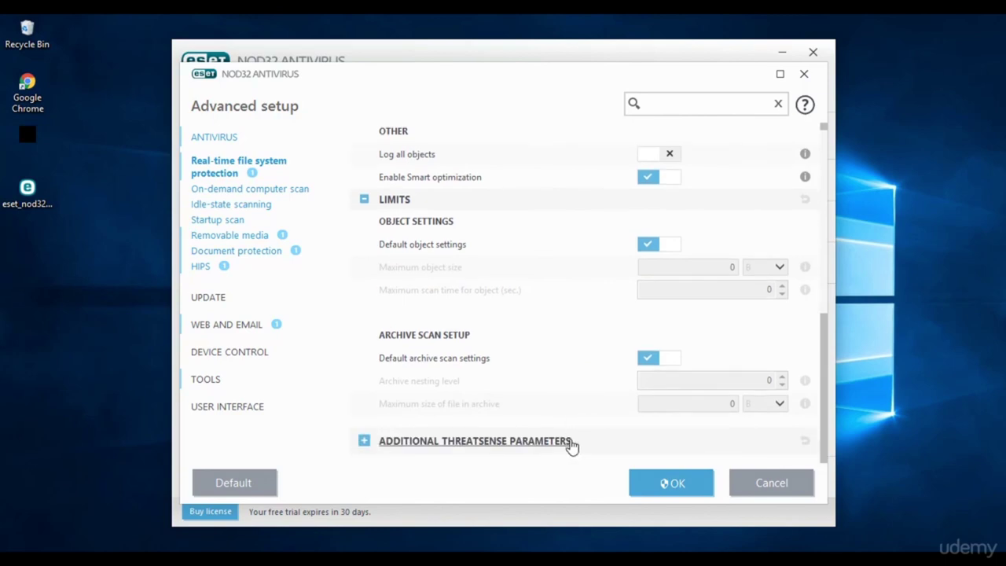
left_click(579, 442)
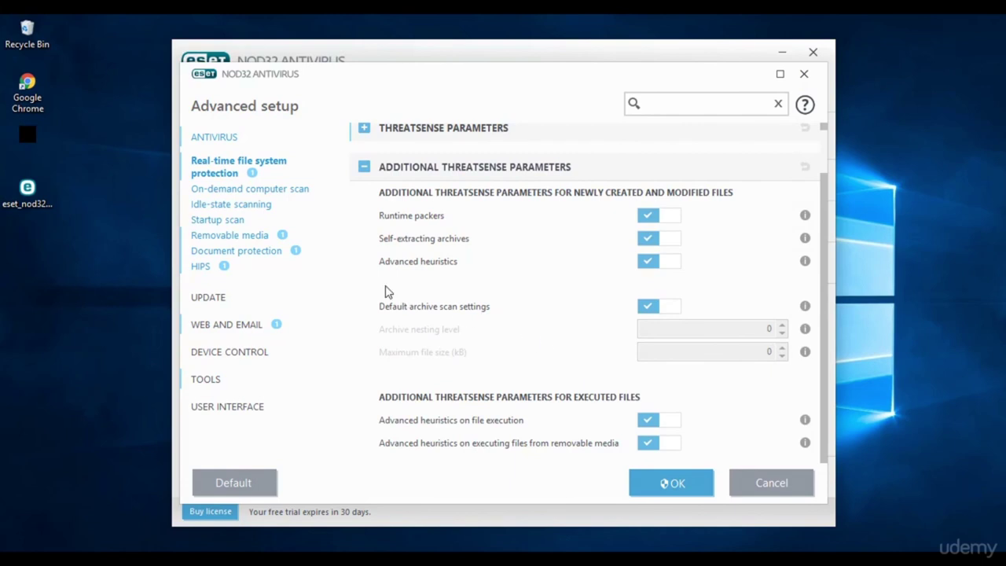
Step: Examine the selectable scan profiles, profile list and scan targets of the on-demand computer scan, keeping the Smart scan profile
left_click(263, 193)
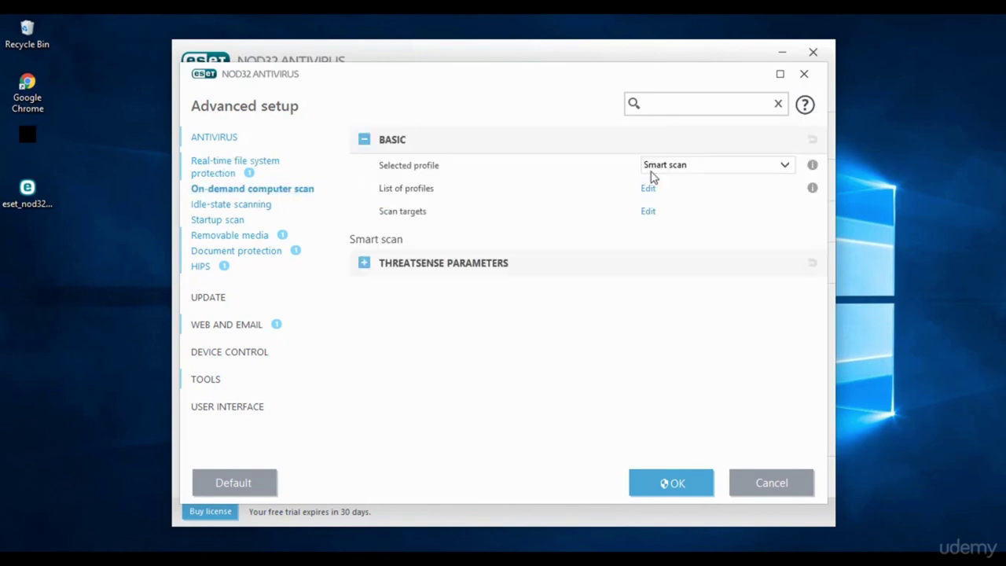
left_click(674, 166)
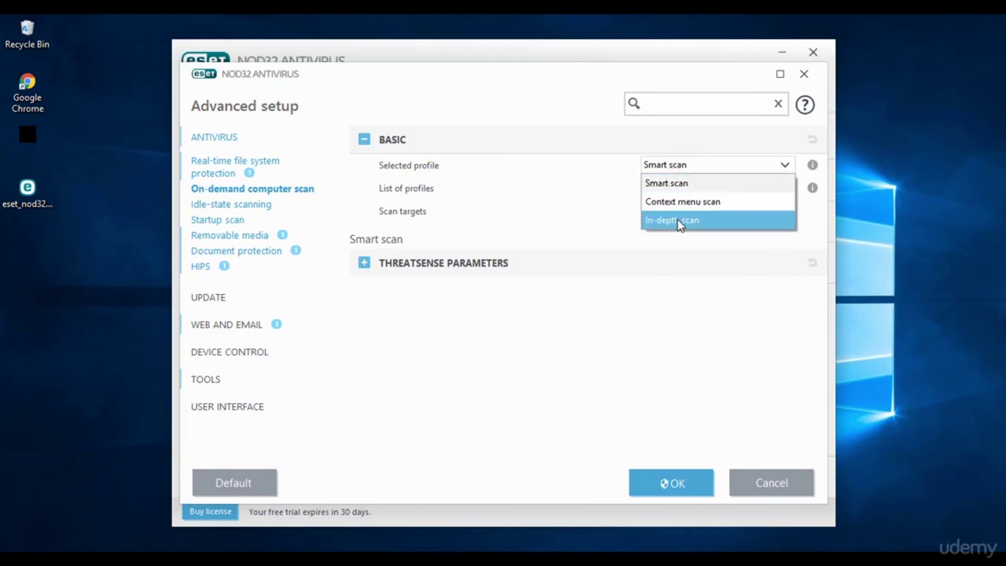
left_click(682, 190)
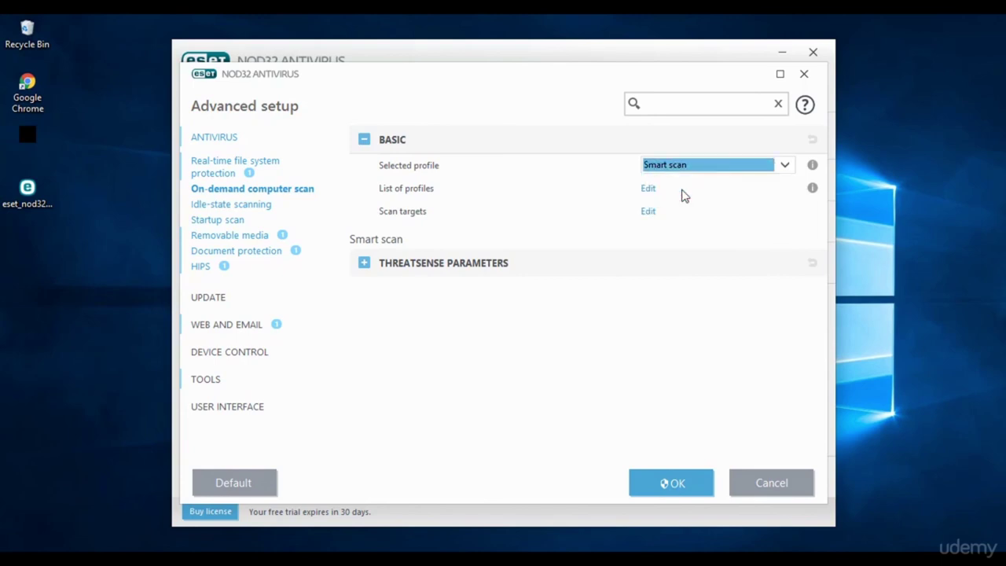
left_click(649, 190)
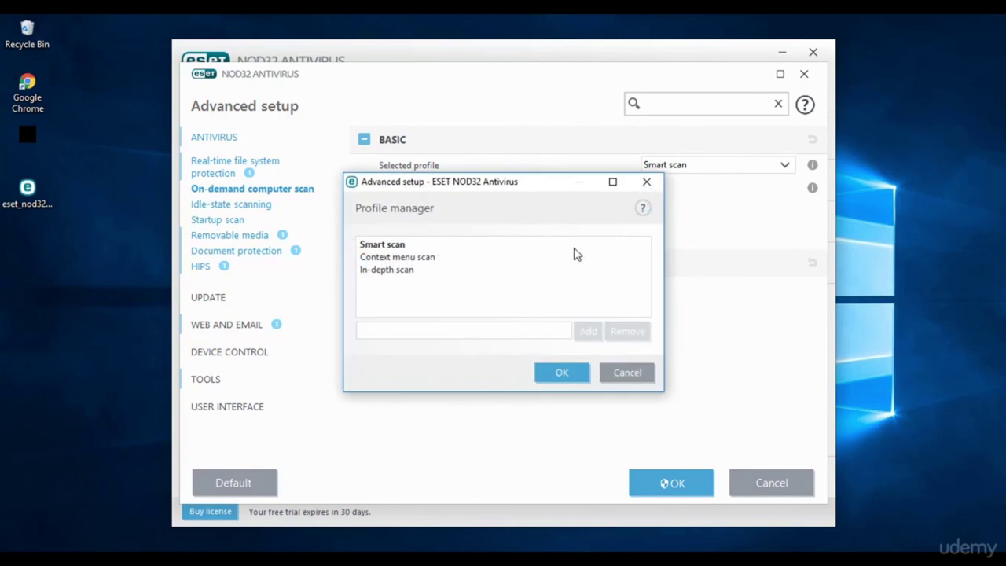
left_click(560, 371)
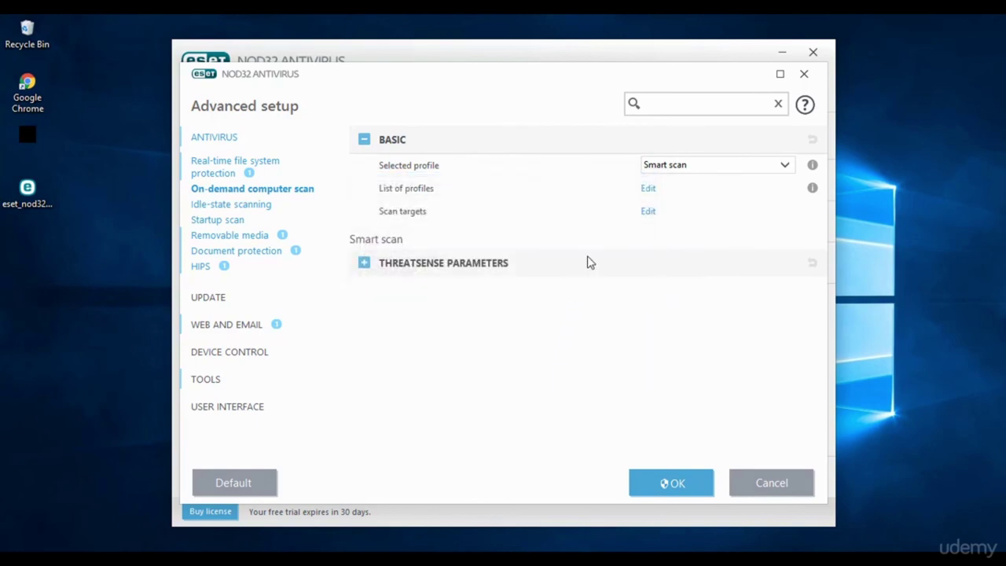
left_click(647, 213)
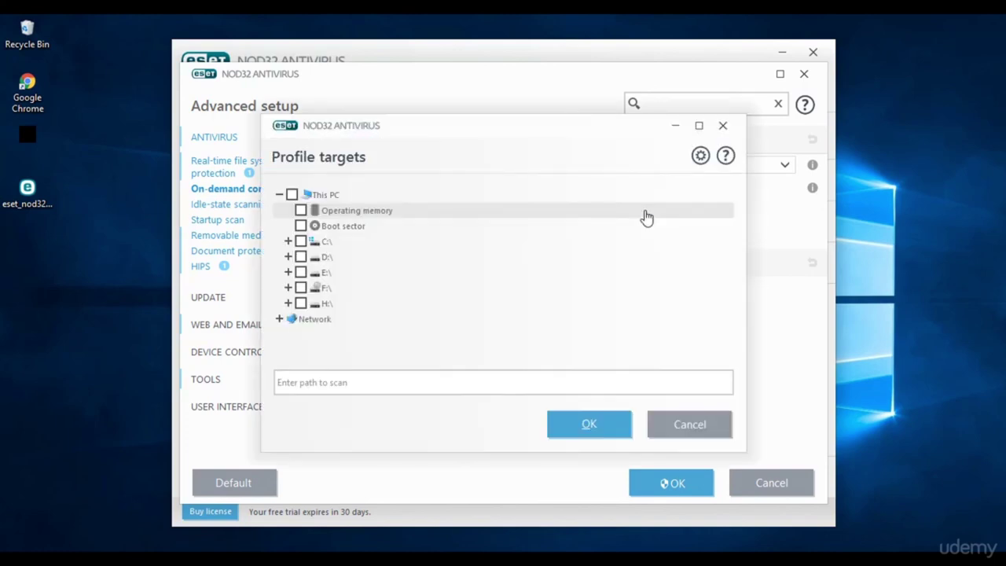
left_click(725, 128)
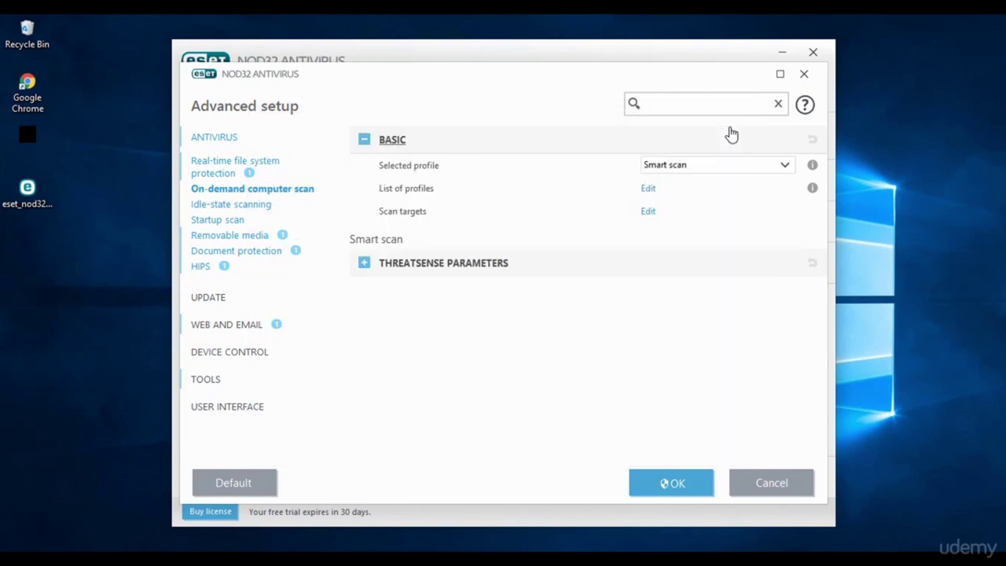
Step: Review the ThreatSense parameters of the Smart scan profile, from the objects to scan down to the limits
left_click(445, 264)
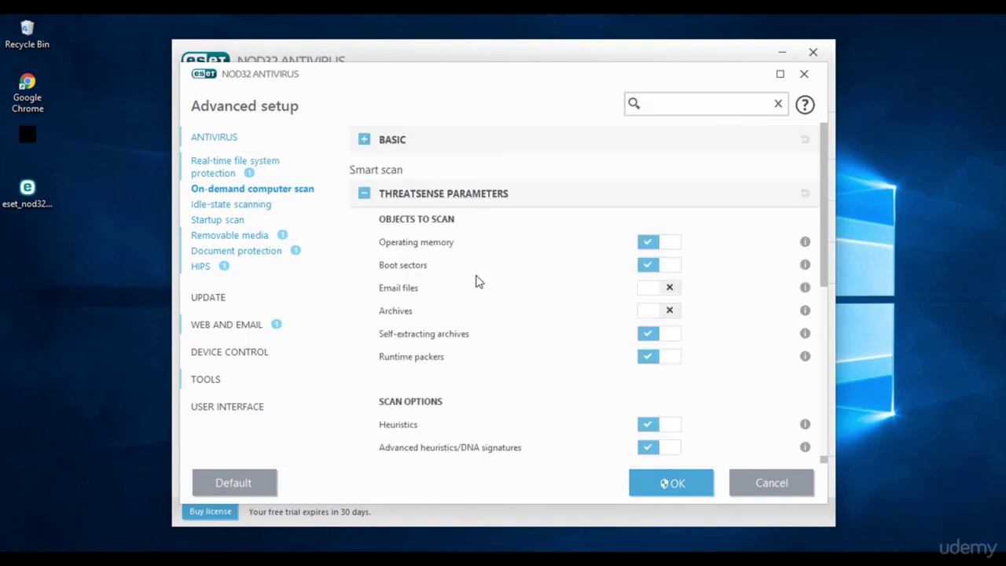
scroll(479, 281, "down", 1)
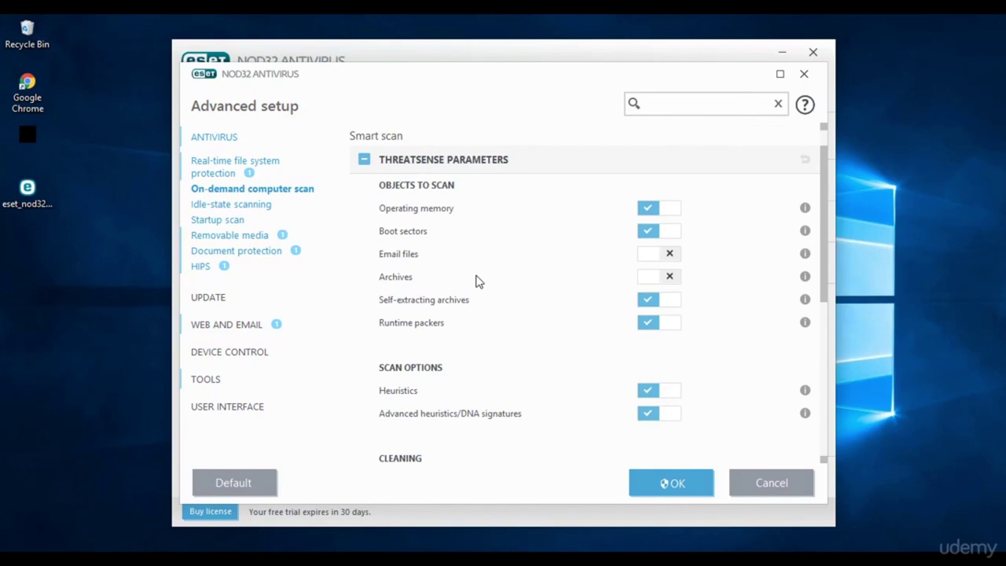
scroll(478, 282, "down", 4)
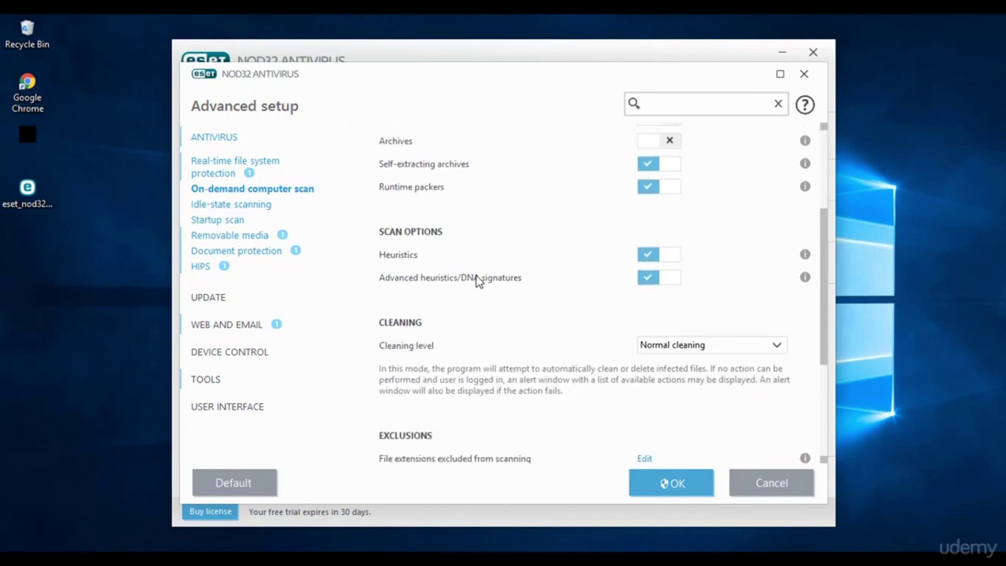
scroll(477, 281, "down", 4)
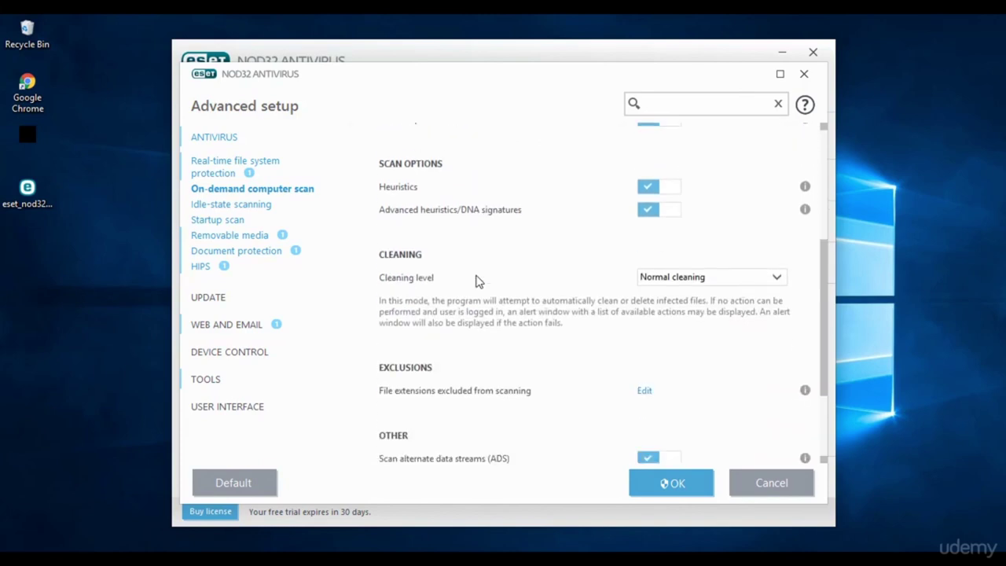
scroll(478, 281, "down", 2)
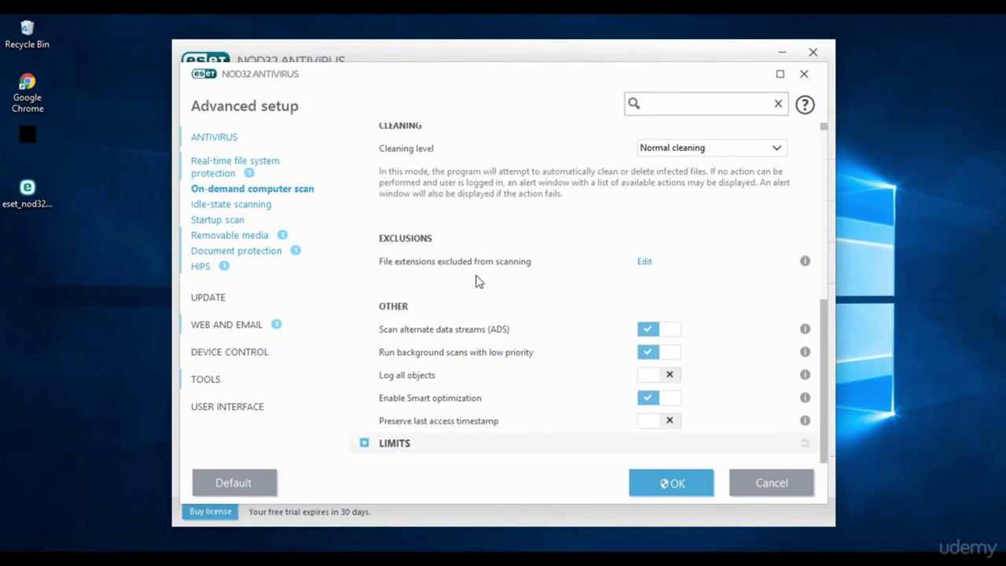
Step: Review the idle-state scanning settings and the ThreatSense parameters of the startup scan
left_click(272, 208)
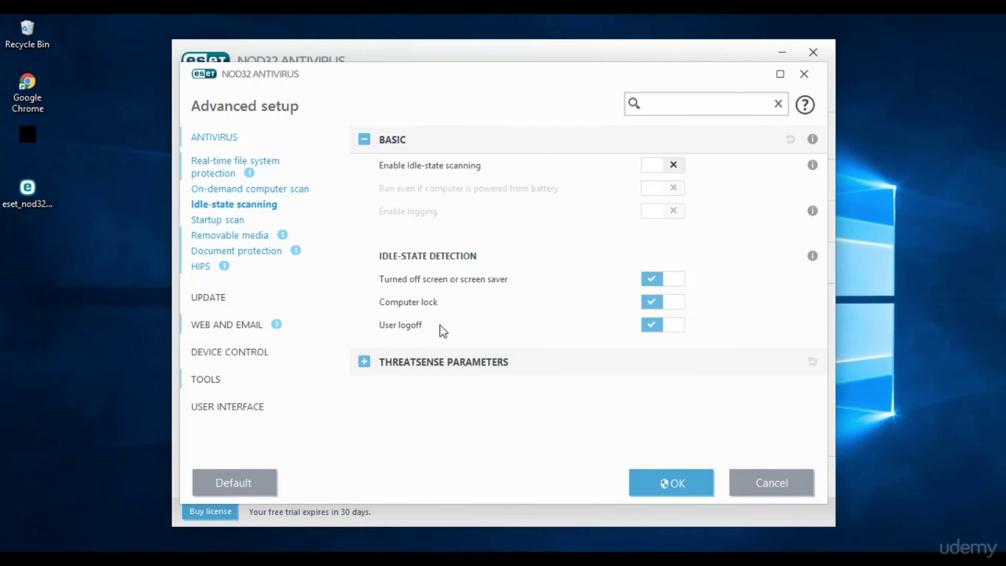
left_click(243, 224)
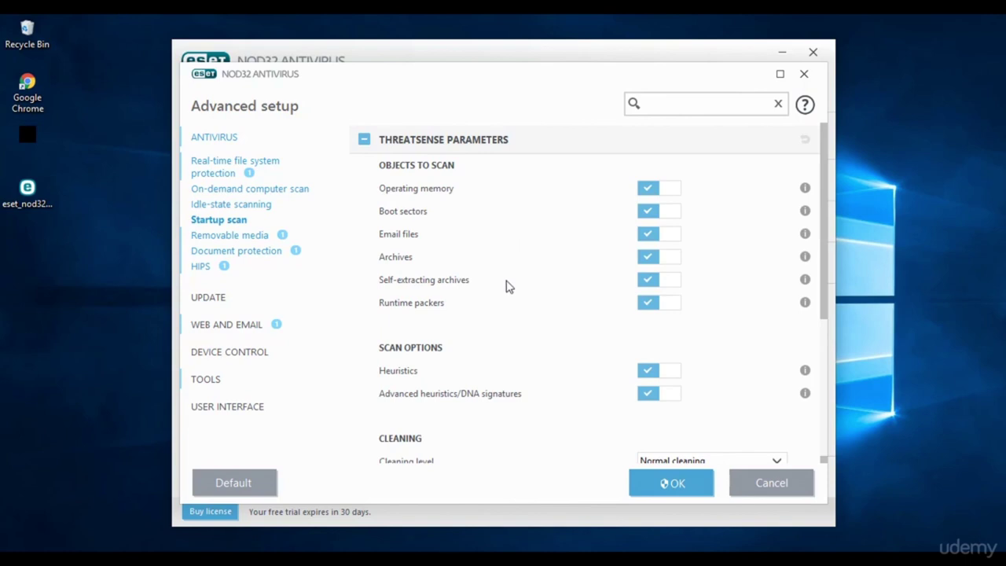
scroll(507, 284, "down", 2)
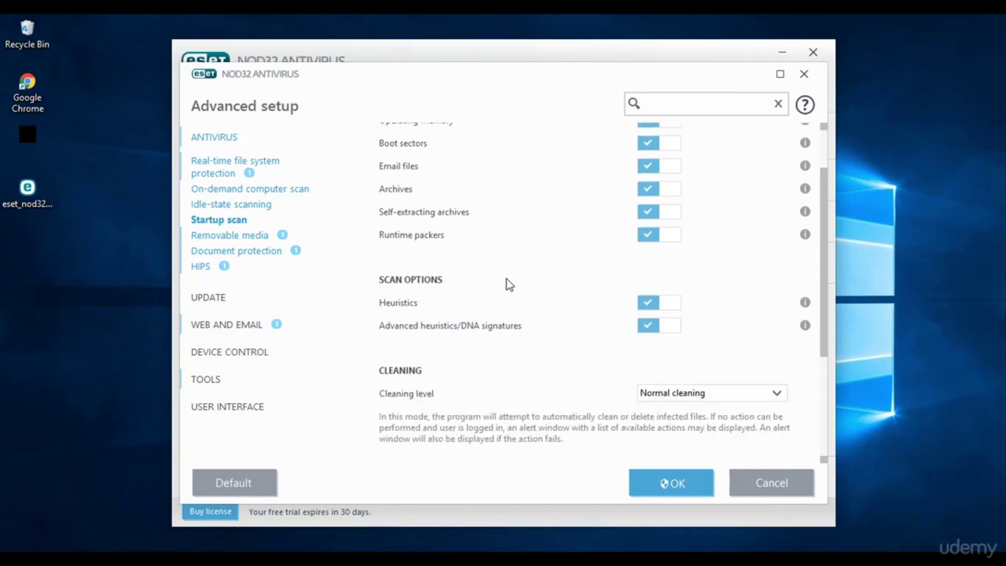
Step: Review the startup scan's remaining parameters, the removable media action, and the basic and ThreatSense settings of document protection
scroll(507, 285, "down", 3)
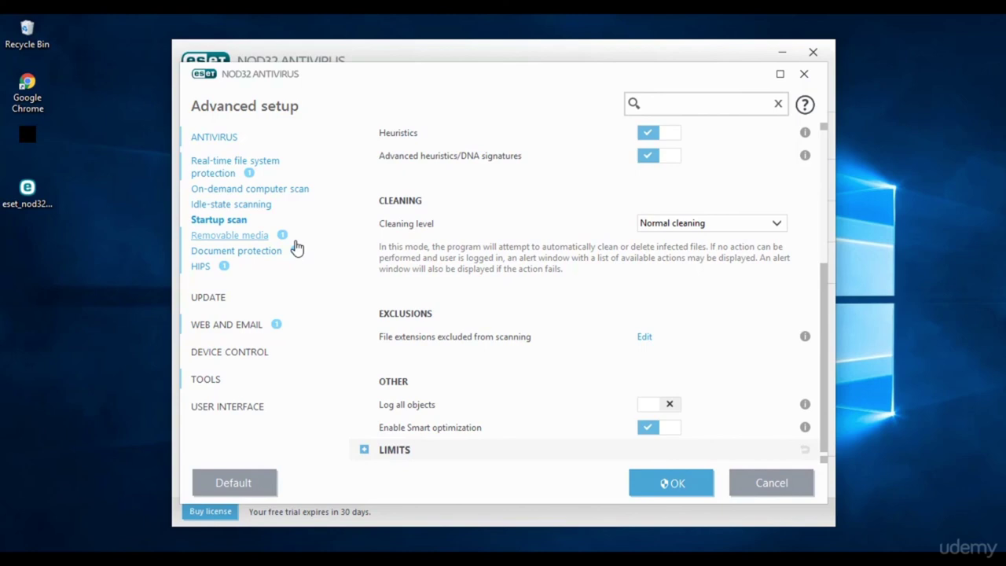
left_click(257, 239)
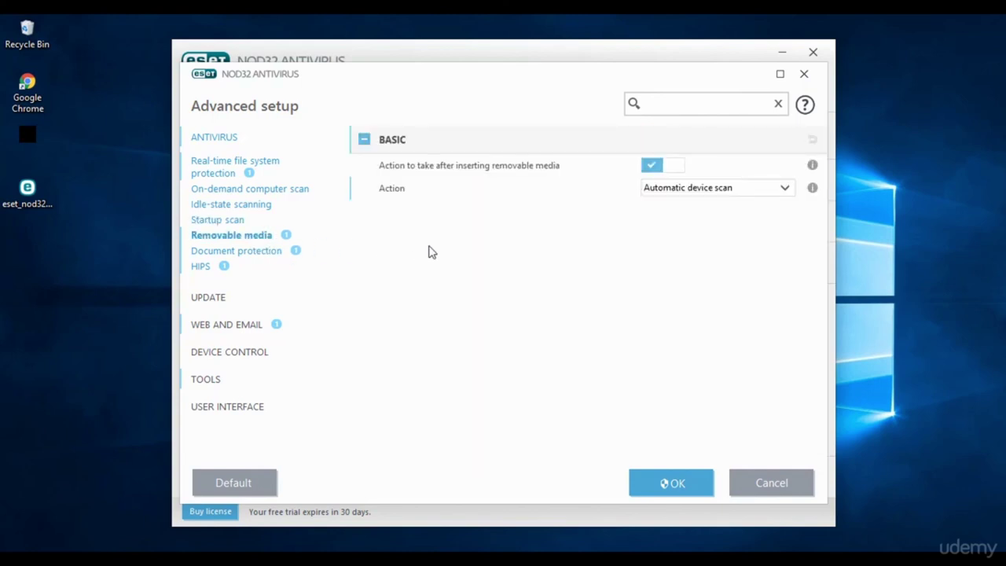
left_click(269, 257)
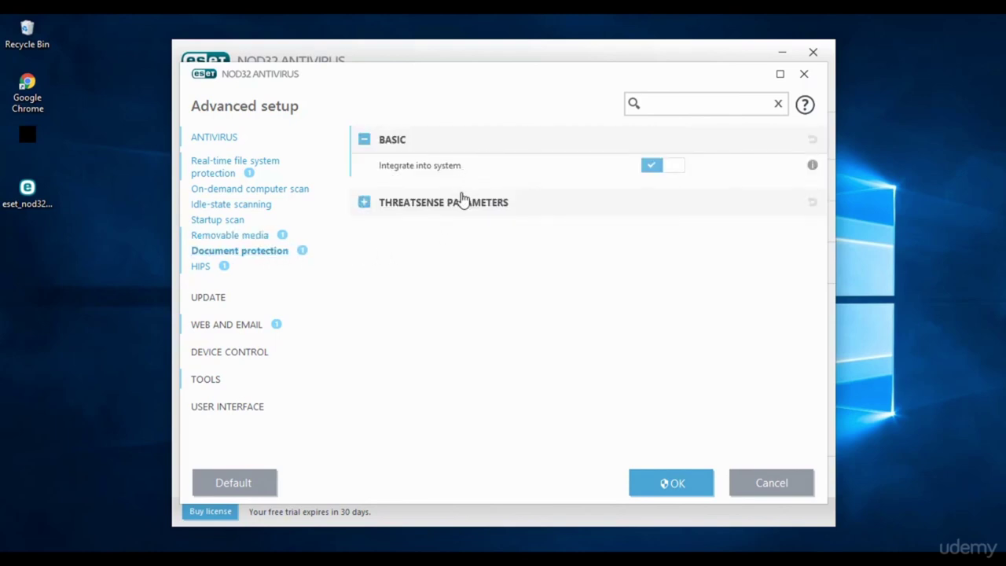
left_click(460, 206)
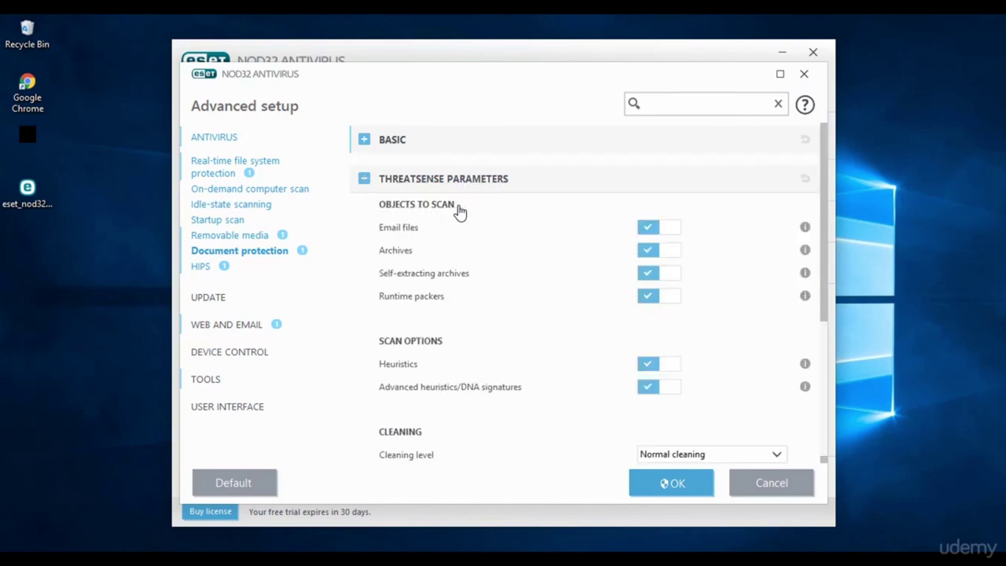
scroll(485, 251, "down", 1)
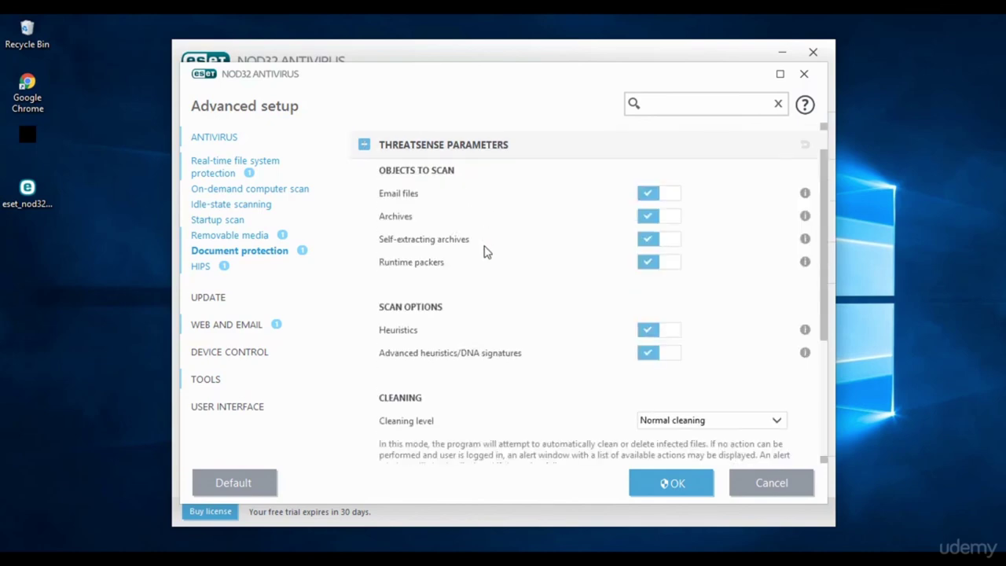
scroll(485, 252, "down", 4)
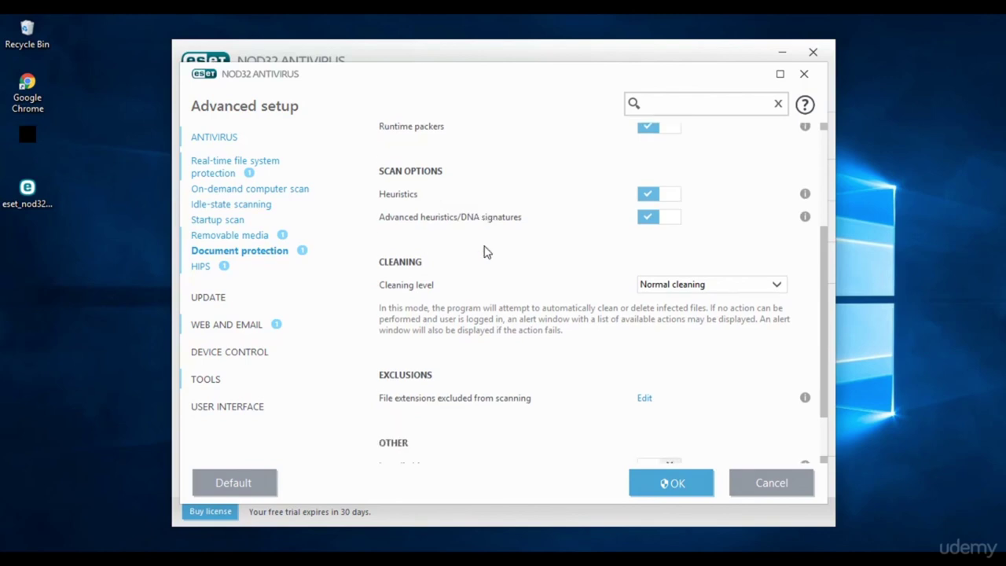
scroll(485, 251, "down", 2)
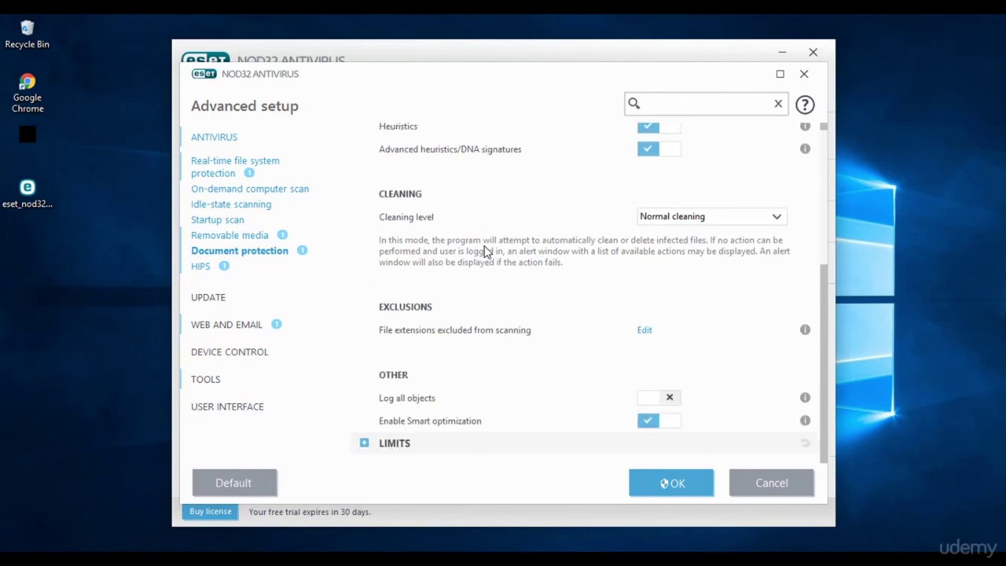
Step: Review the basic HIPS settings, including ransomware protection and filtering mode, and the general update profile and rollback settings
left_click(206, 271)
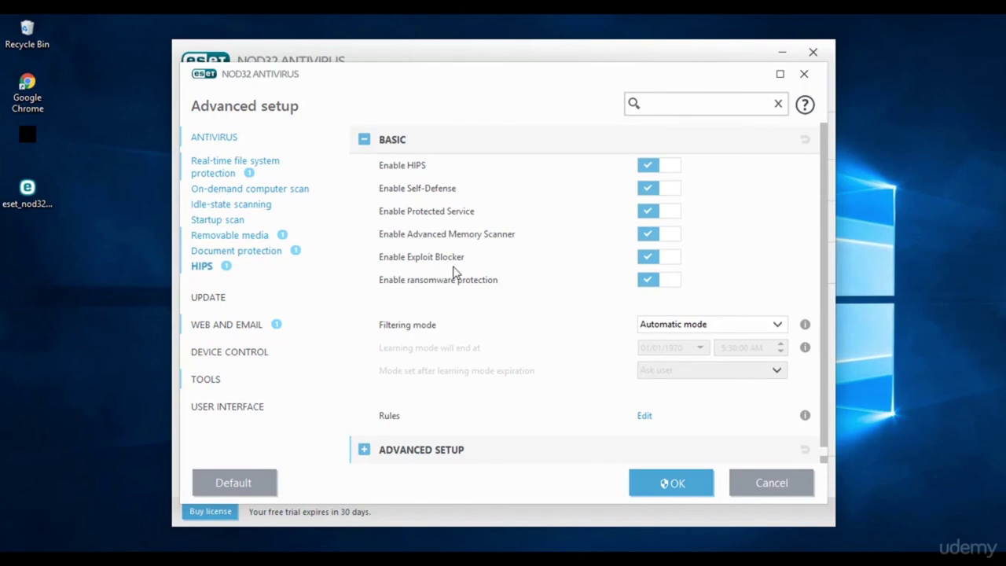
scroll(512, 277, "down", 1)
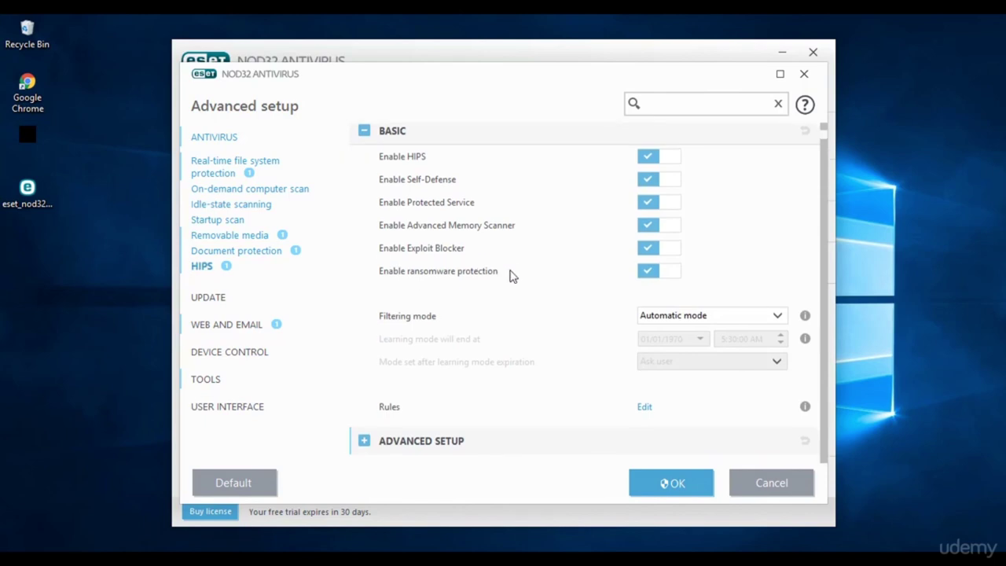
left_click(249, 306)
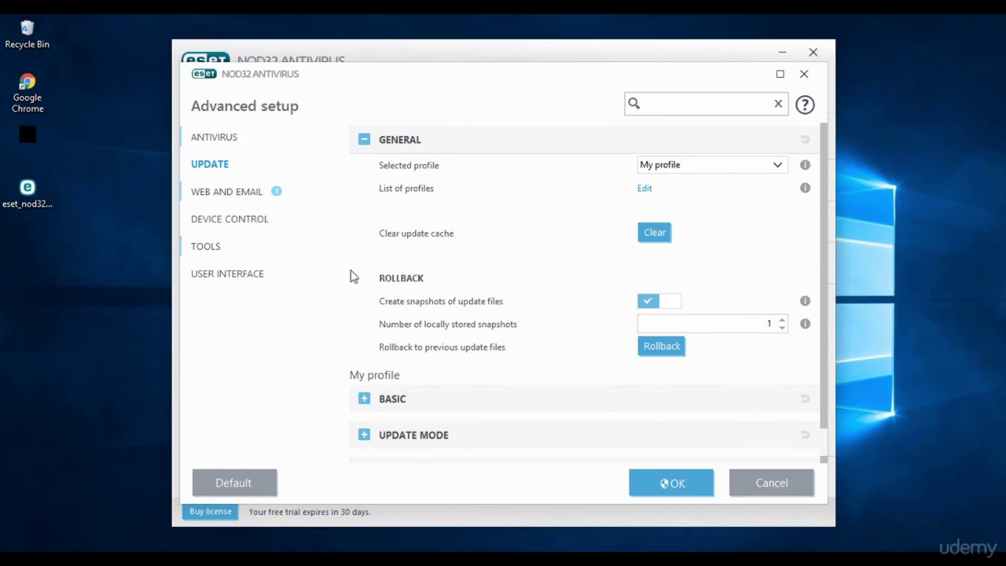
Step: Examine email client protection, covering client integration, email to scan, the action on infected email, and alerts and notifications
left_click(250, 202)
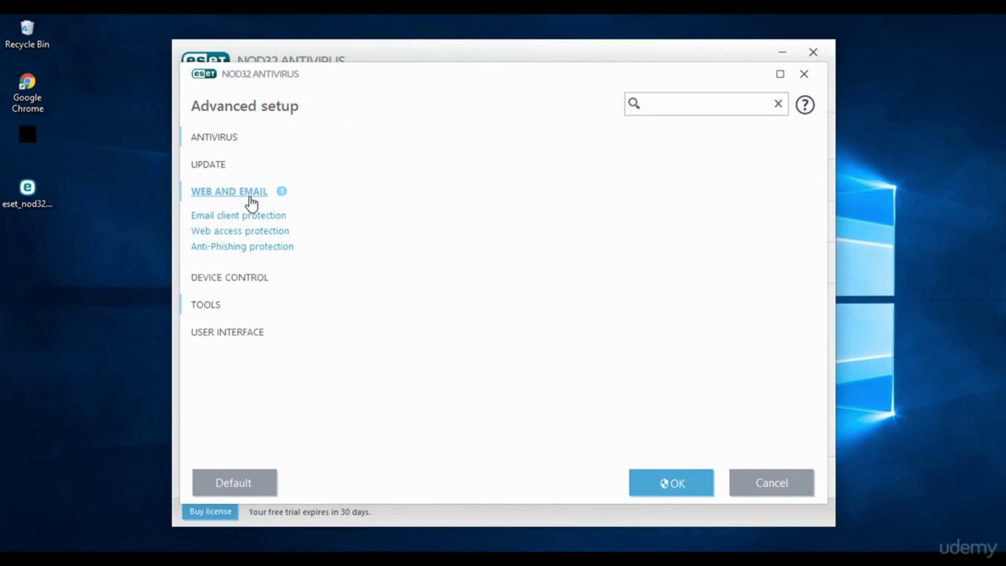
left_click(254, 216)
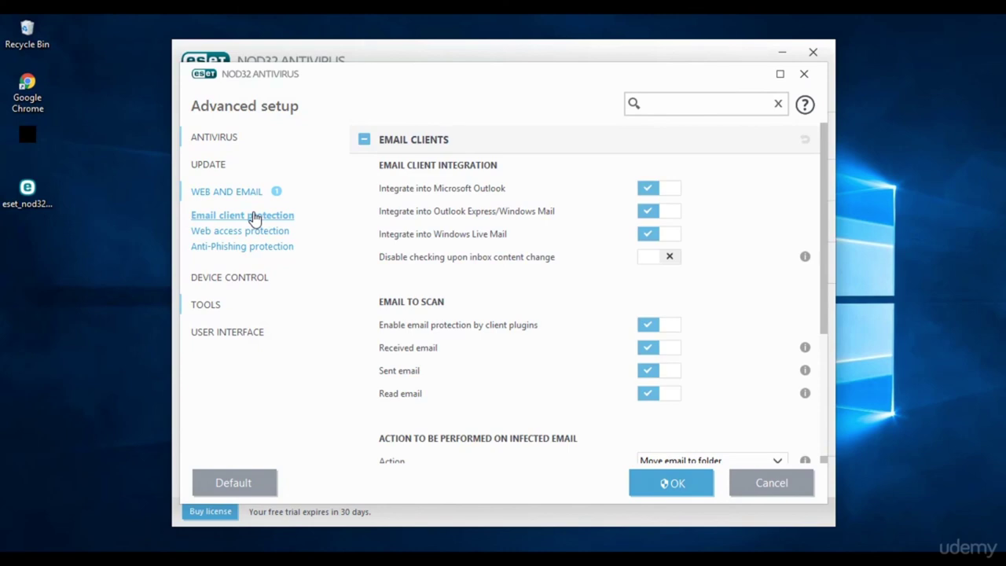
left_click(340, 216)
scroll(369, 226, "down", 3)
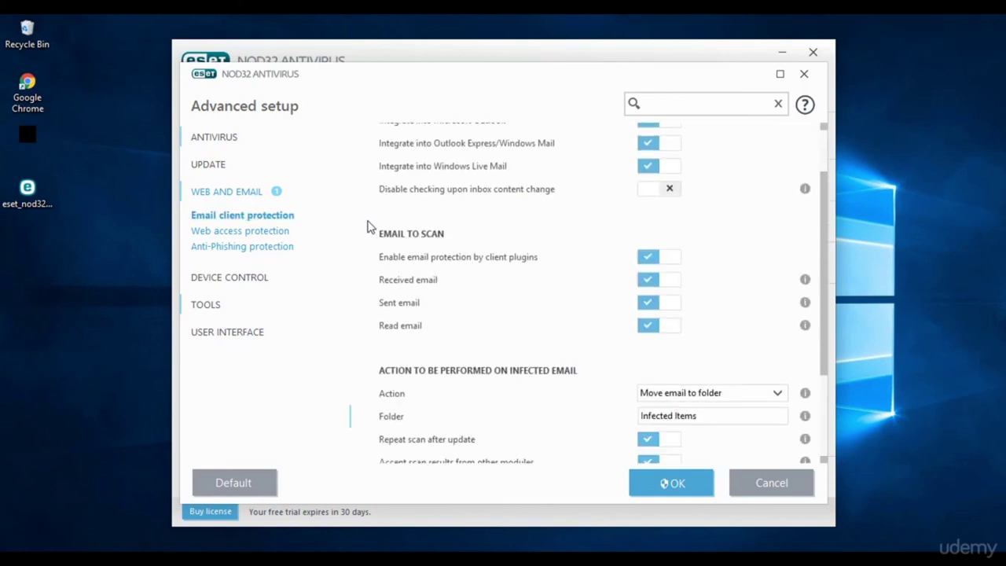
scroll(369, 226, "down", 3)
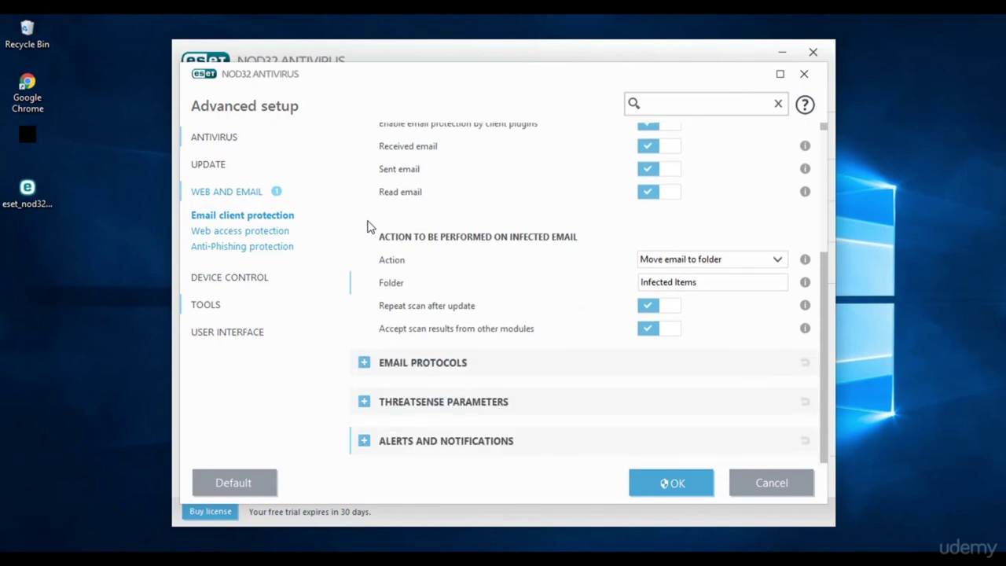
left_click(405, 441)
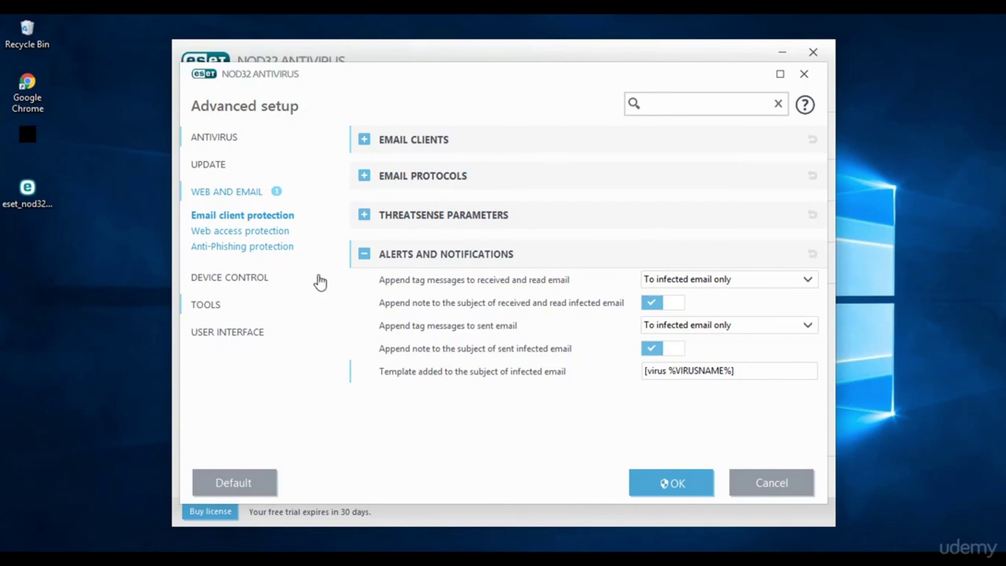
Step: Examine web access protection's web protocols, URL address management and ThreatSense parameters, plus the basic Anti-Phishing protection settings
left_click(280, 233)
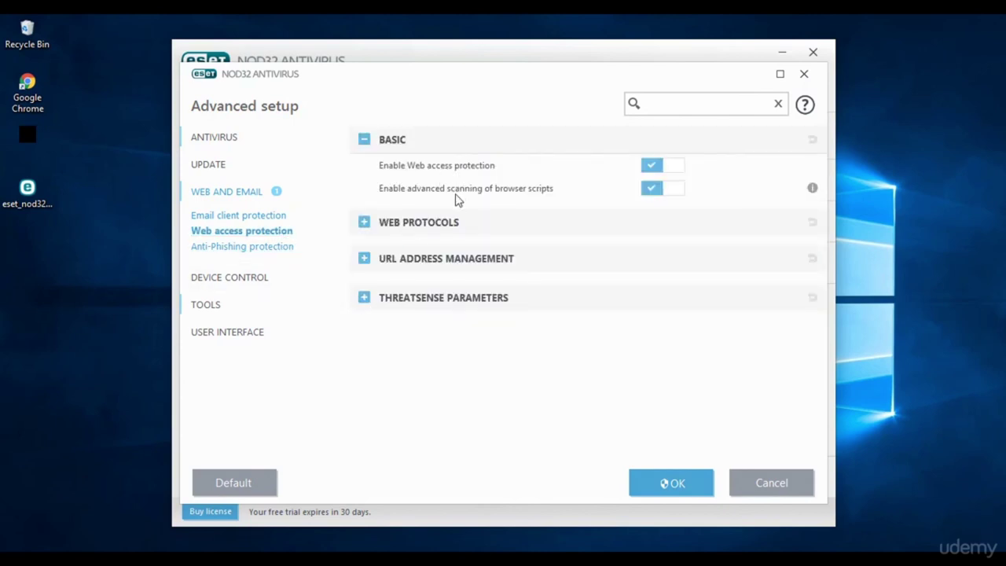
left_click(447, 226)
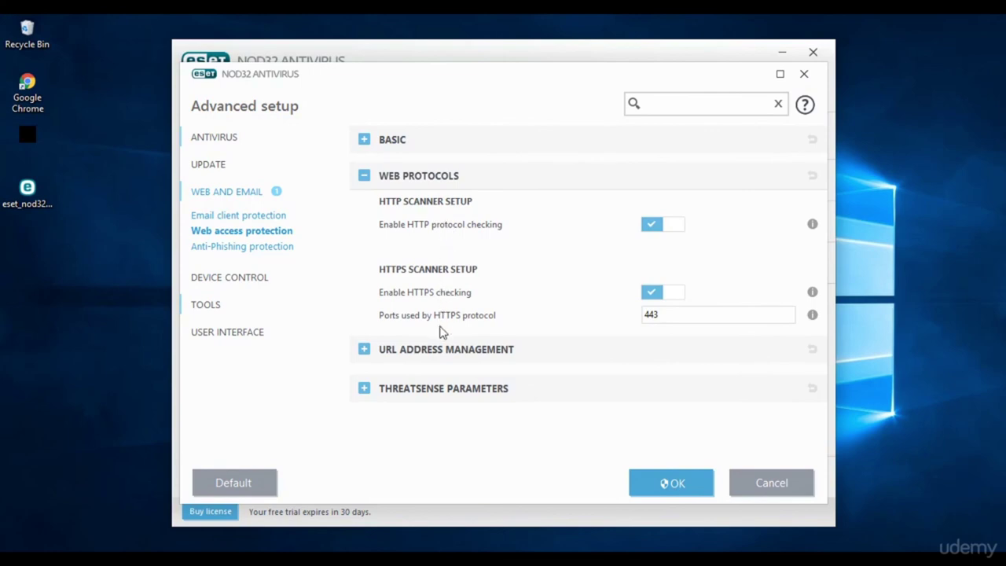
left_click(438, 355)
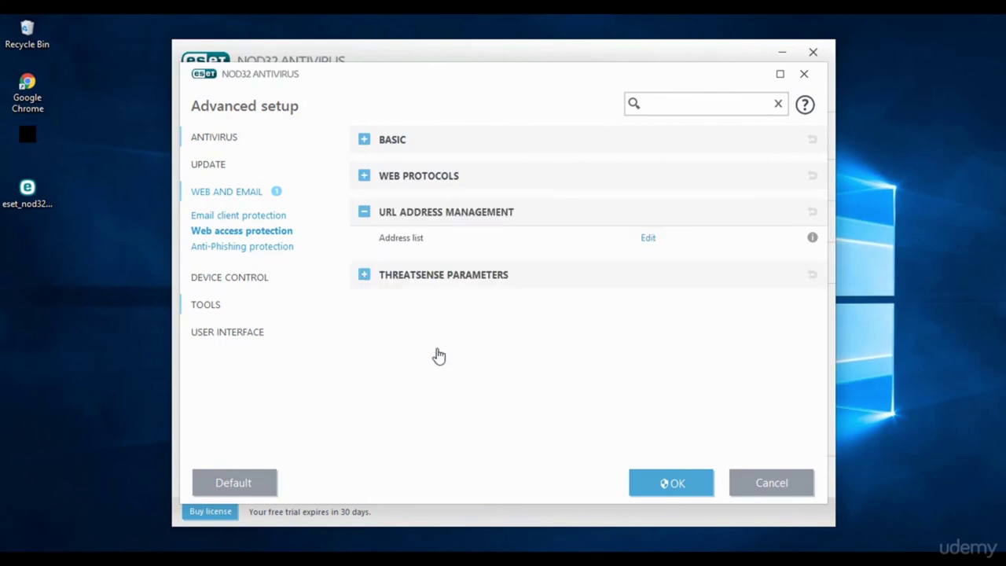
left_click(449, 274)
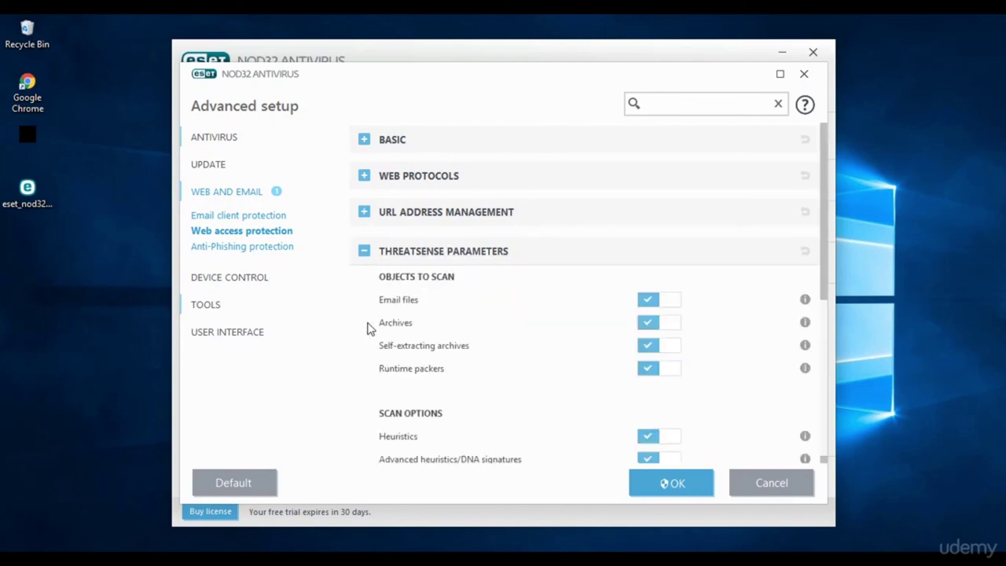
scroll(370, 329, "down", 3)
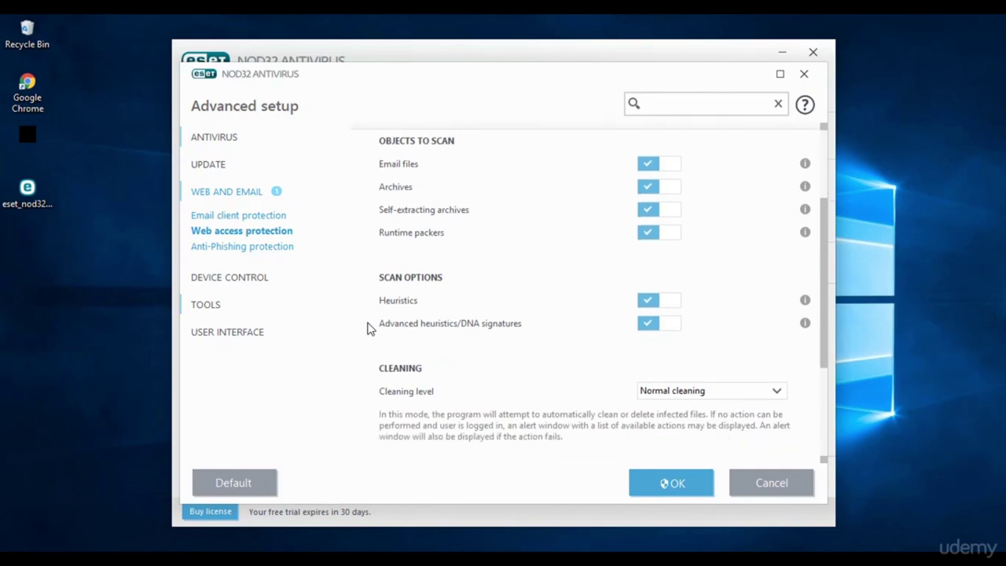
scroll(369, 328, "down", 3)
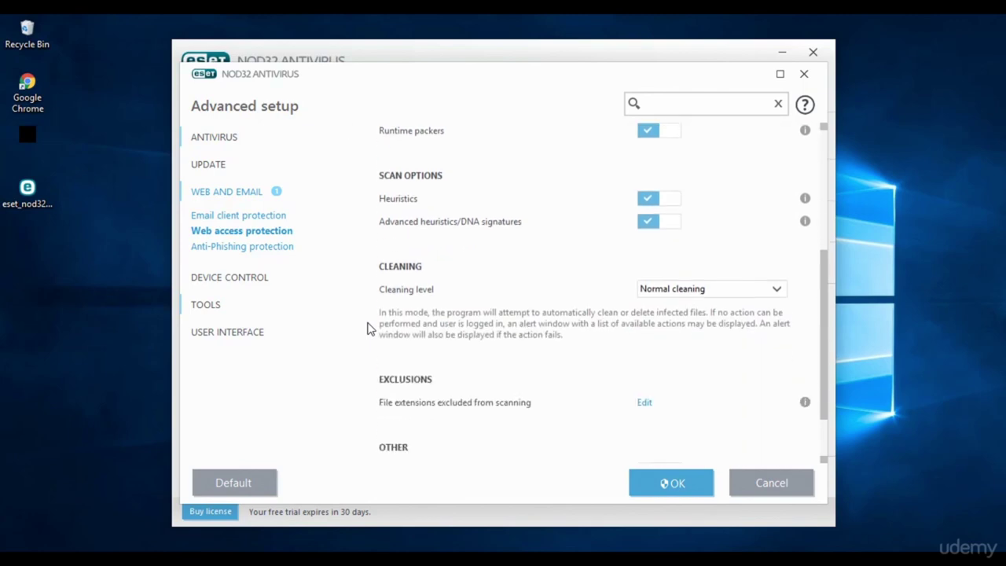
scroll(369, 328, "down", 2)
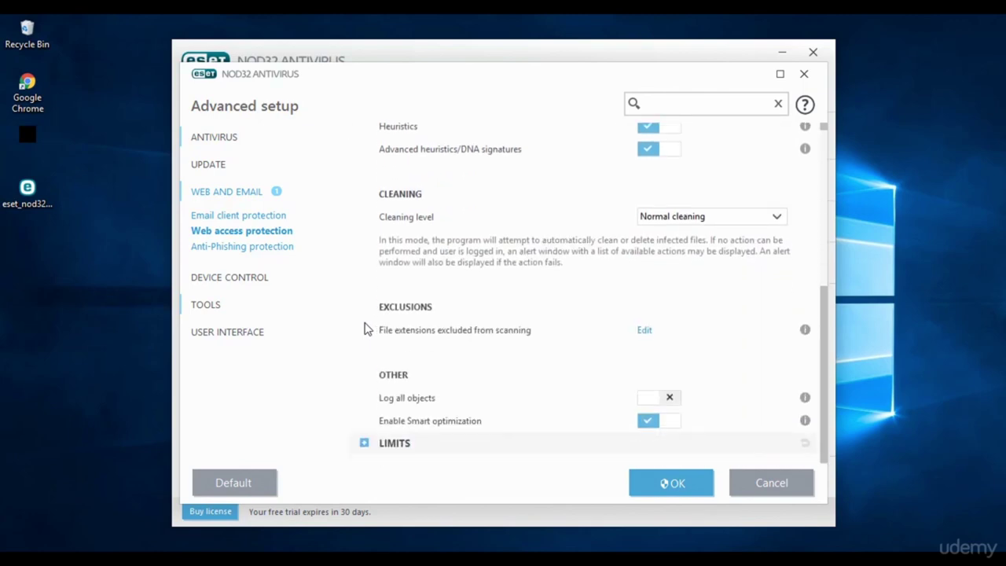
left_click(287, 257)
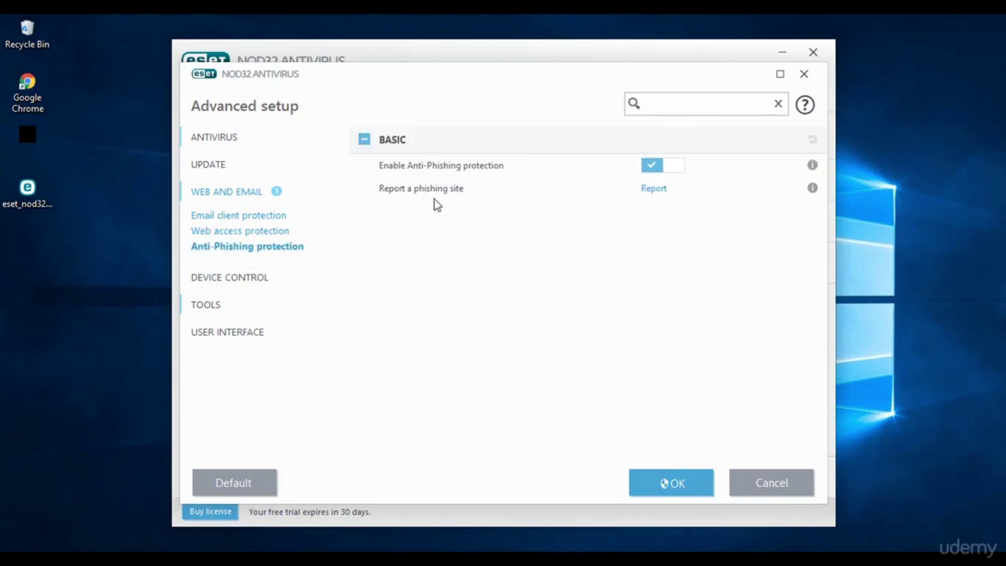
Step: Review the device control settings and the tools settings for ESET LiveGrid, log files, proxy server, email notifications, Gamer mode and diagnostics
left_click(269, 290)
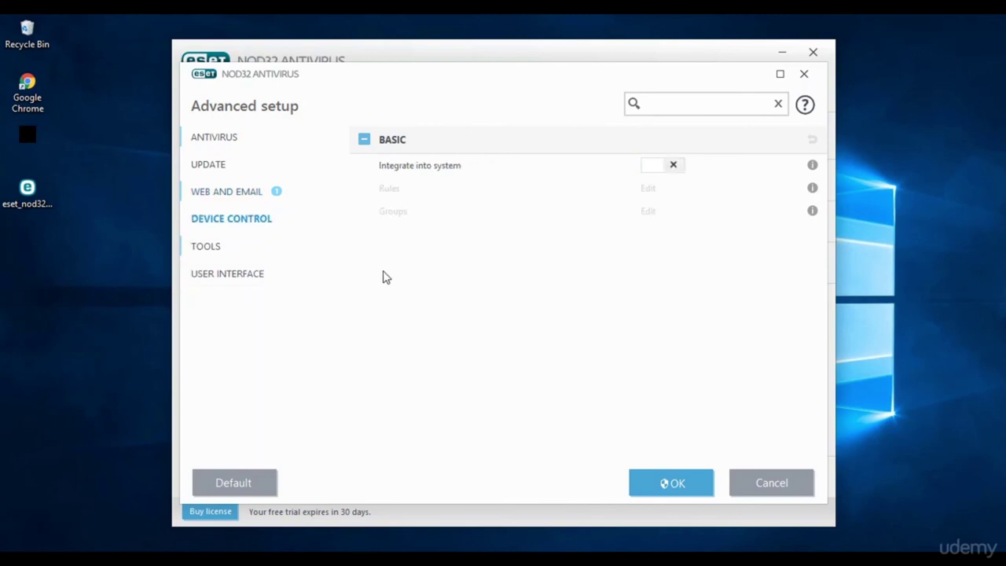
left_click(260, 252)
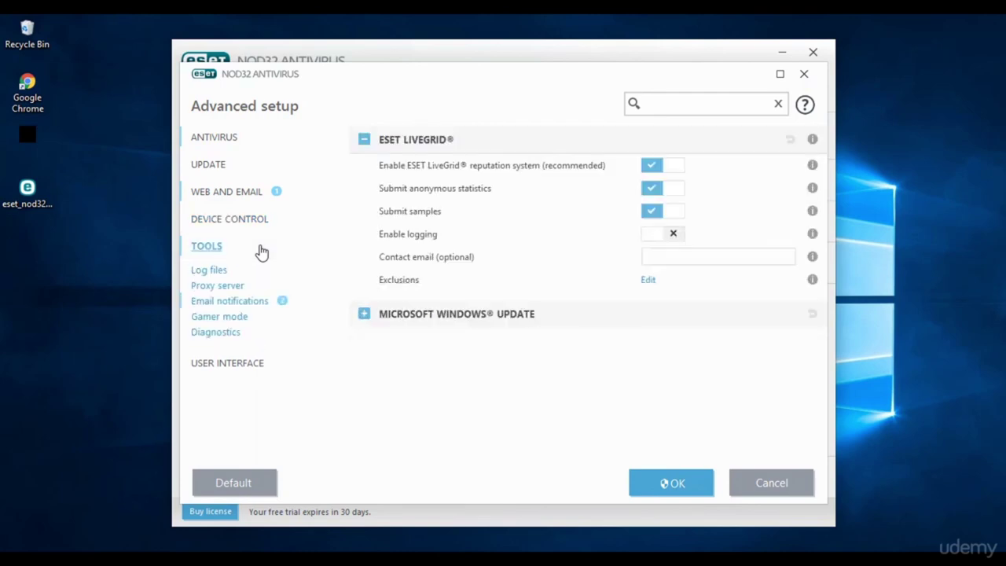
left_click(241, 275)
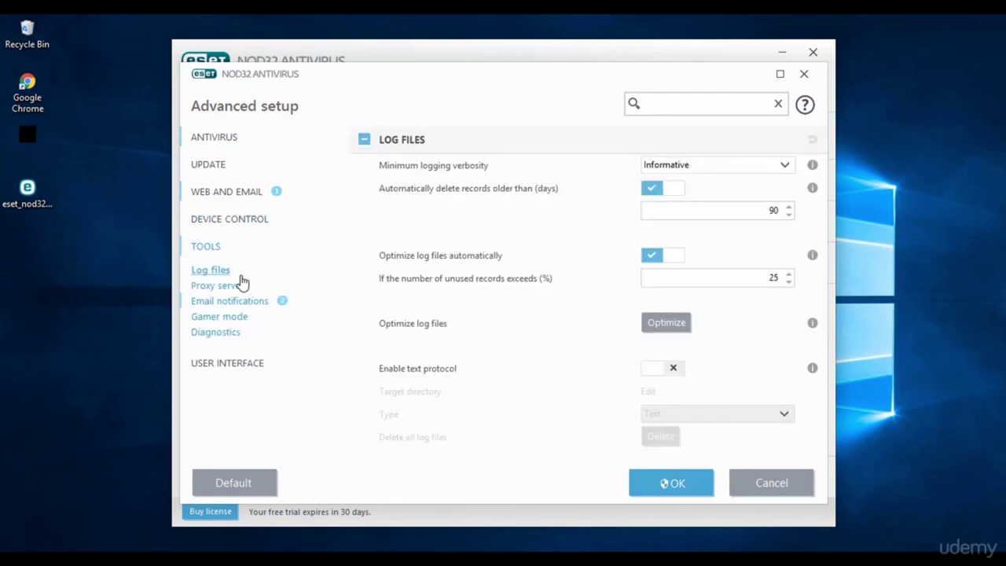
left_click(234, 289)
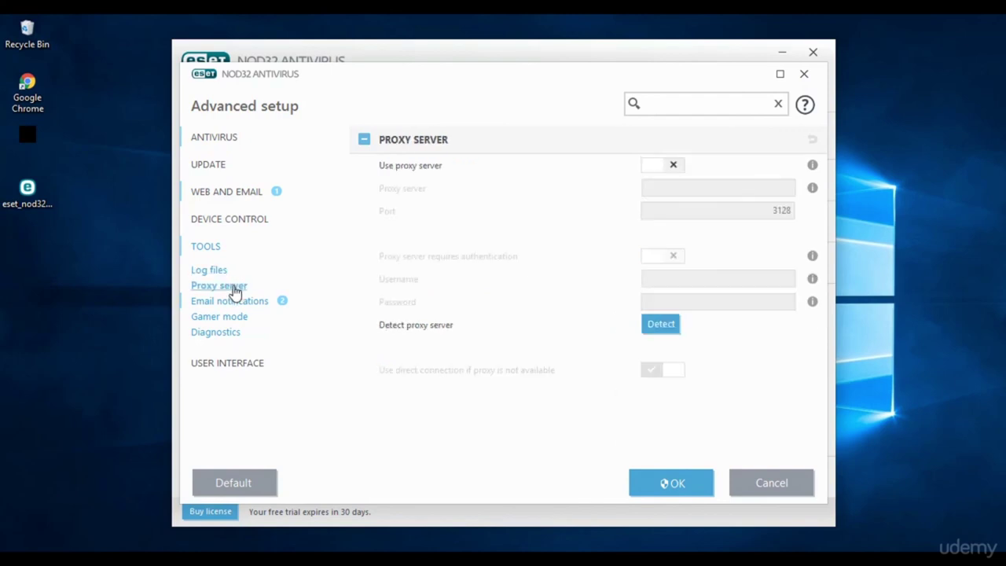
left_click(237, 303)
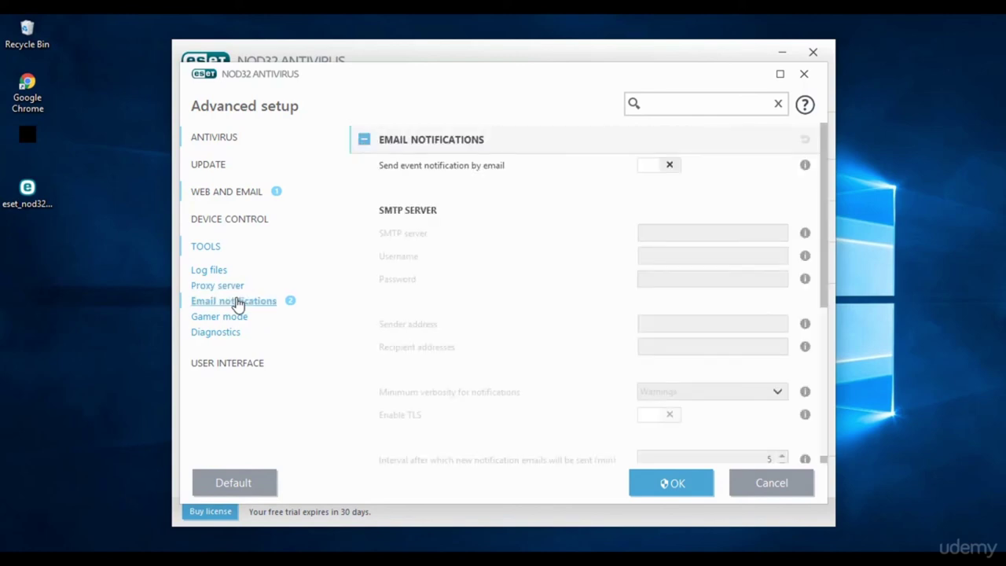
left_click(237, 320)
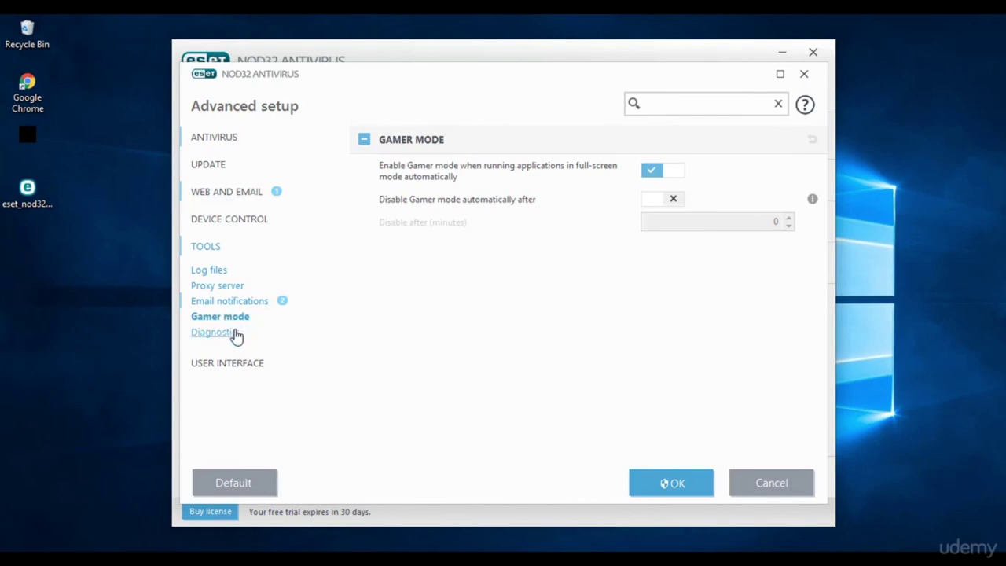
left_click(236, 334)
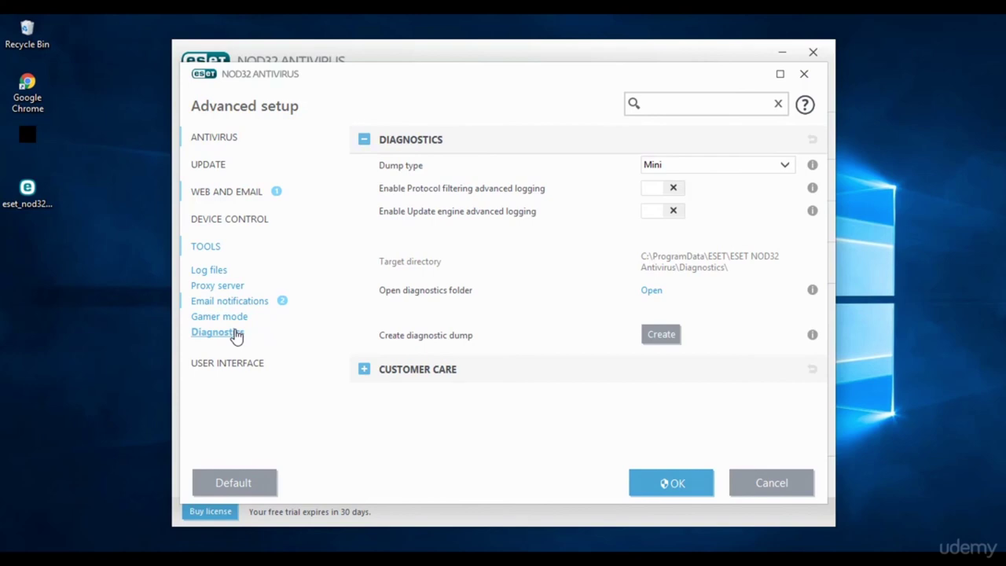
Step: Check the user interface elements settings and accept the advanced setup configuration
left_click(247, 365)
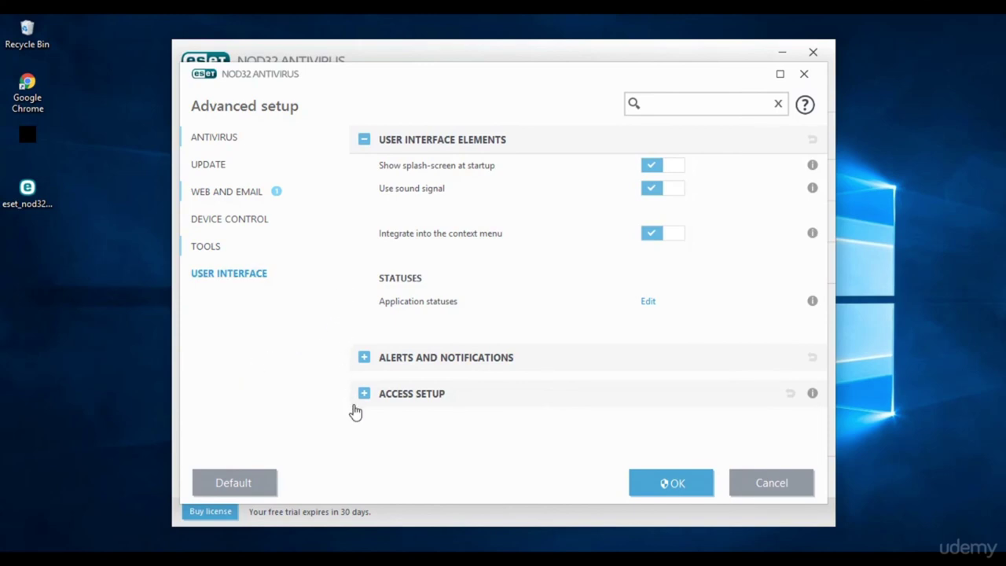
left_click(647, 489)
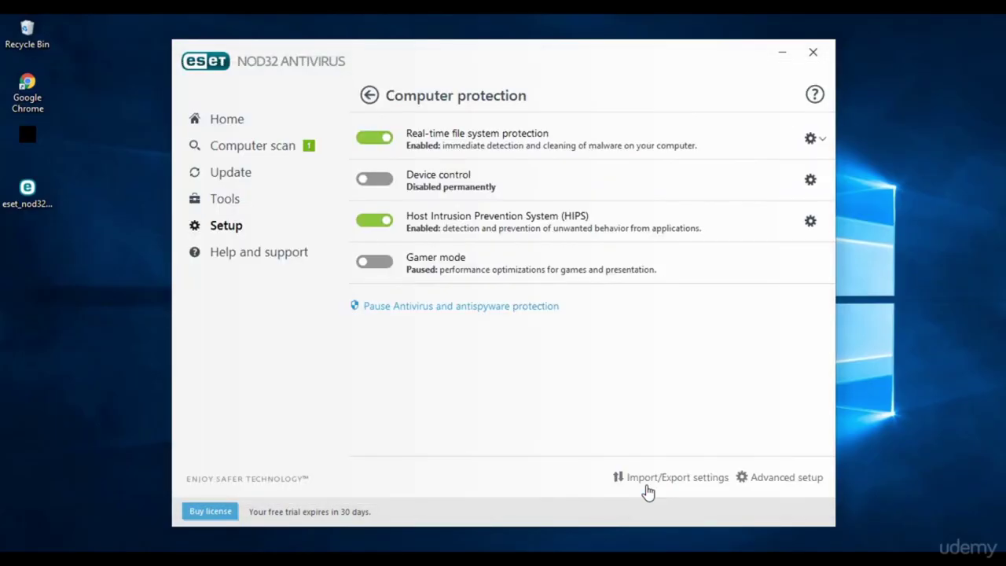
Step: Check the Internet protection modules and the advanced settings of web access protection, accepting the configuration
left_click(240, 229)
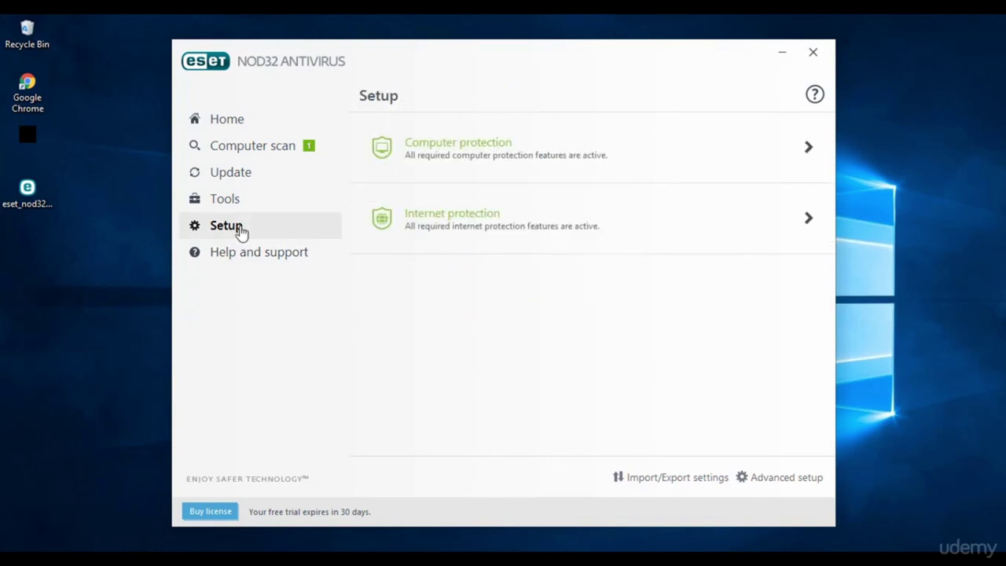
left_click(440, 236)
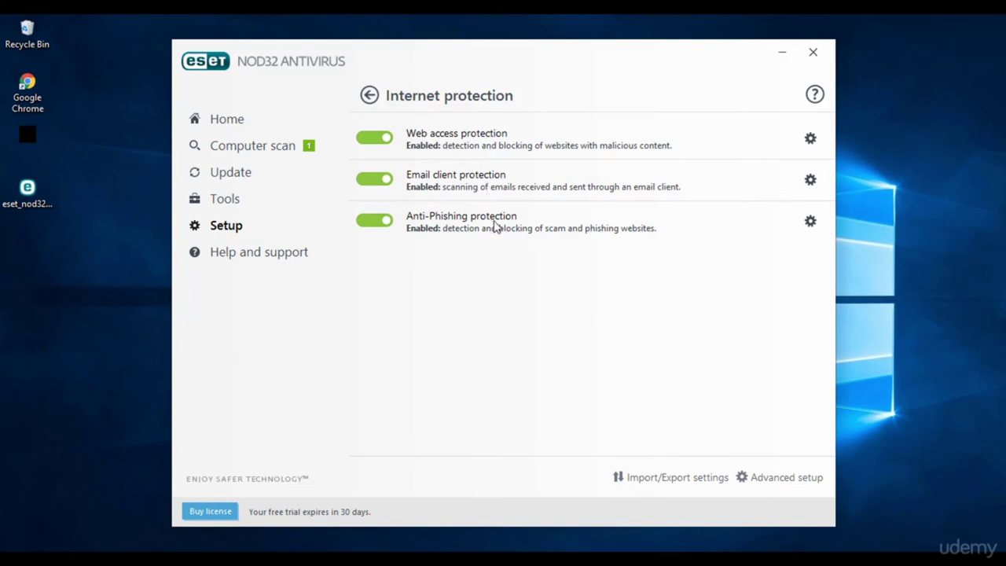
left_click(810, 142)
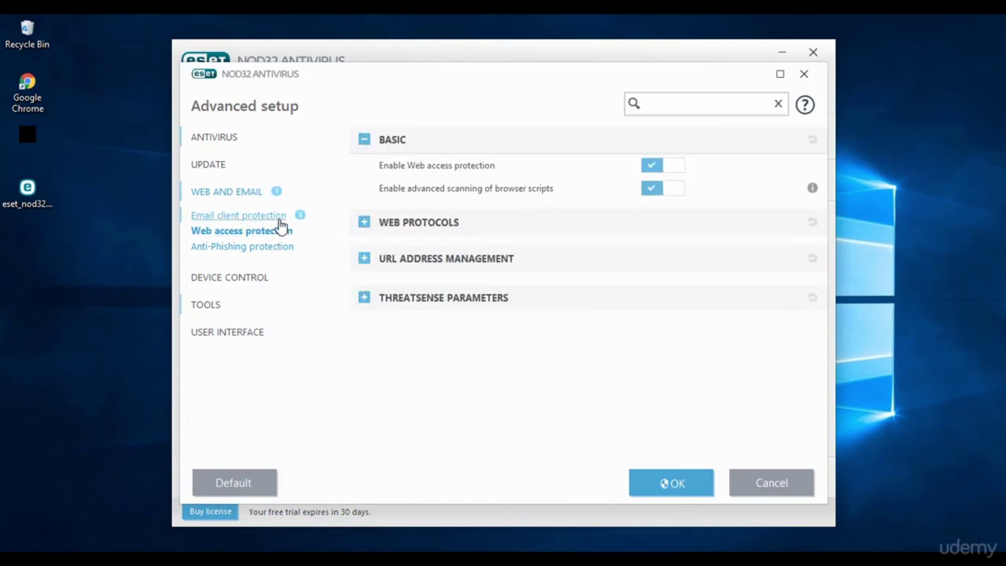
left_click(669, 484)
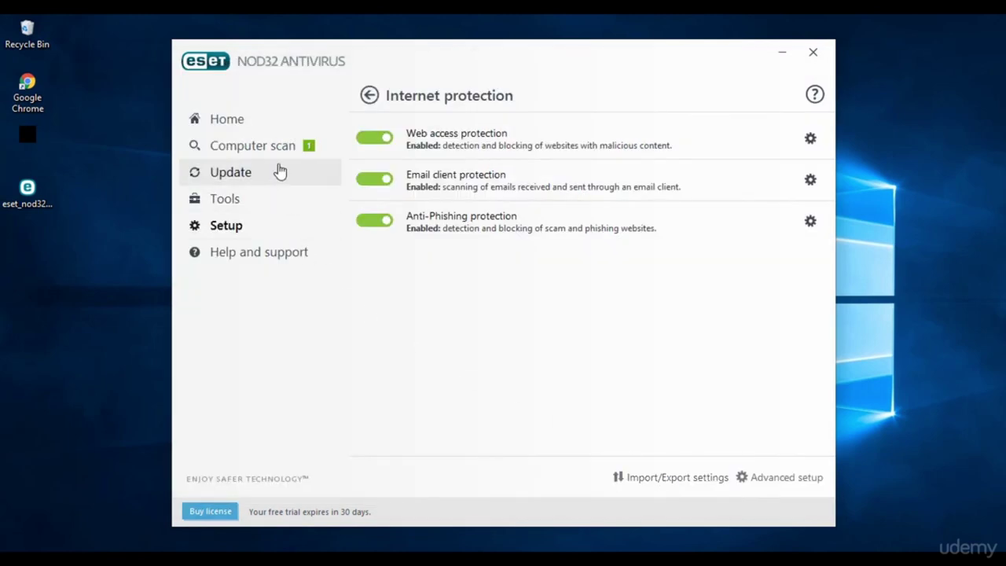
Step: Check the overall protection status and the update status of the virus signature database and product
left_click(277, 135)
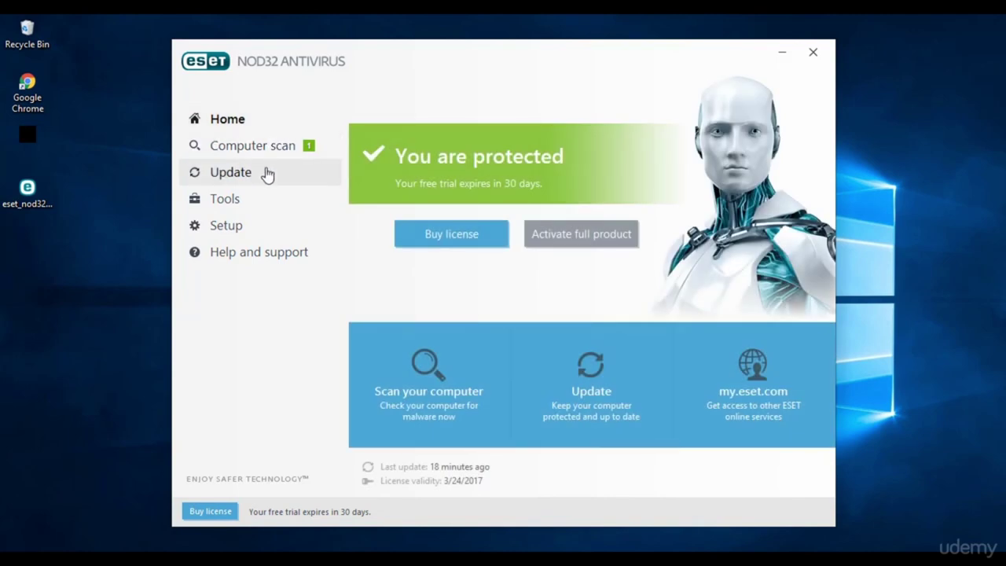
left_click(268, 175)
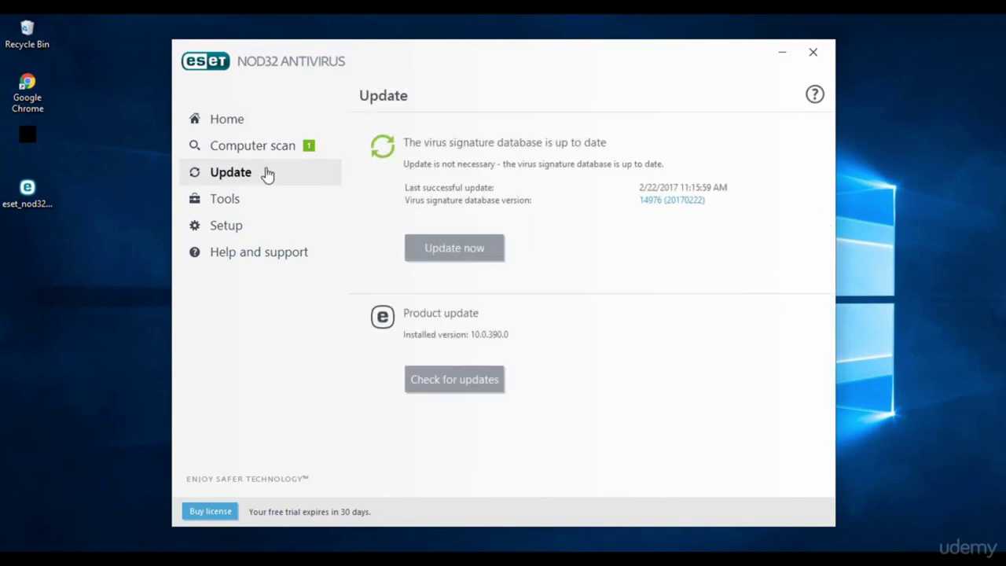